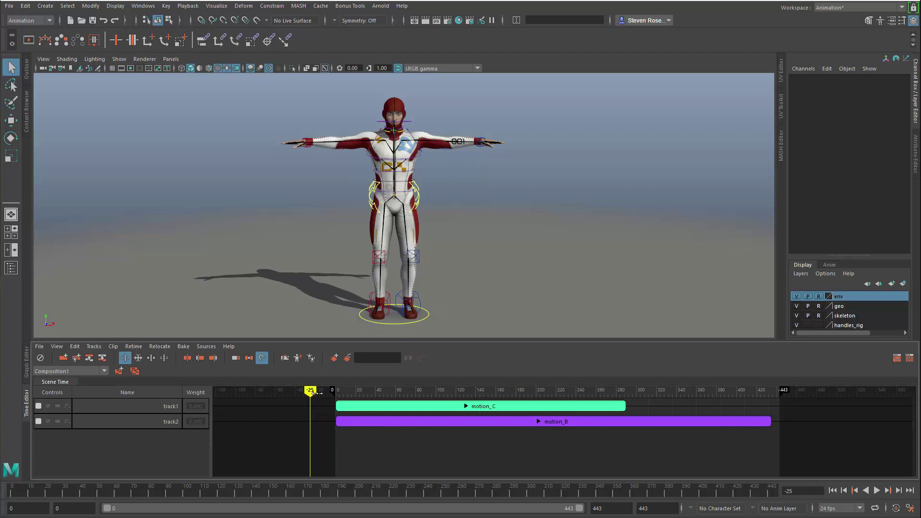
Step: Scrub the composition to frame 47 and examine the character's pose with both tracks active
drag(309, 391, 370, 391)
alt+drag(543, 243, 508, 252)
alt+middle_drag(509, 252, 583, 250)
mouse_move(372, 389)
mouse_down()
mouse_move(391, 391)
mouse_move(370, 390)
mouse_move(382, 390)
mouse_up()
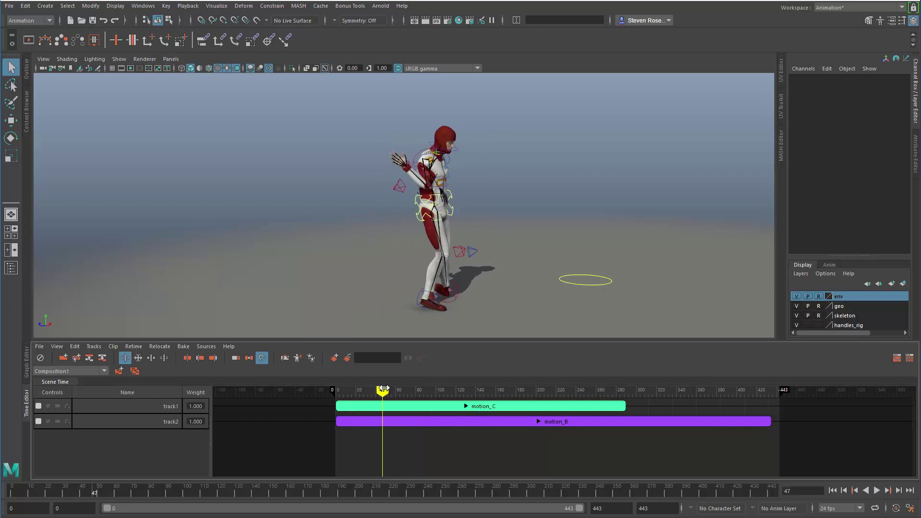
alt+drag(525, 248, 508, 240)
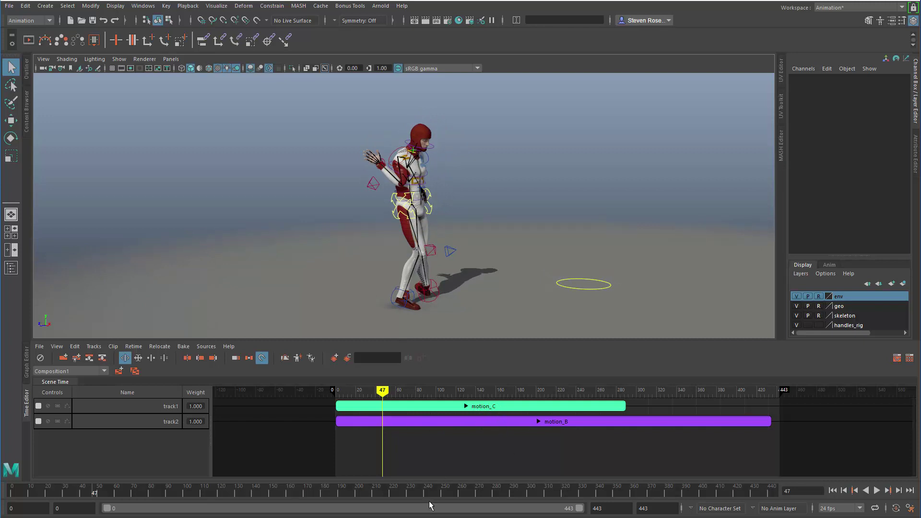
Step: Solo track1 and preview the motion_C clip on its own, scrubbing to frame 22
click(57, 406)
drag(378, 396, 357, 396)
alt+drag(350, 319, 490, 298)
alt+middle_drag(489, 298, 345, 299)
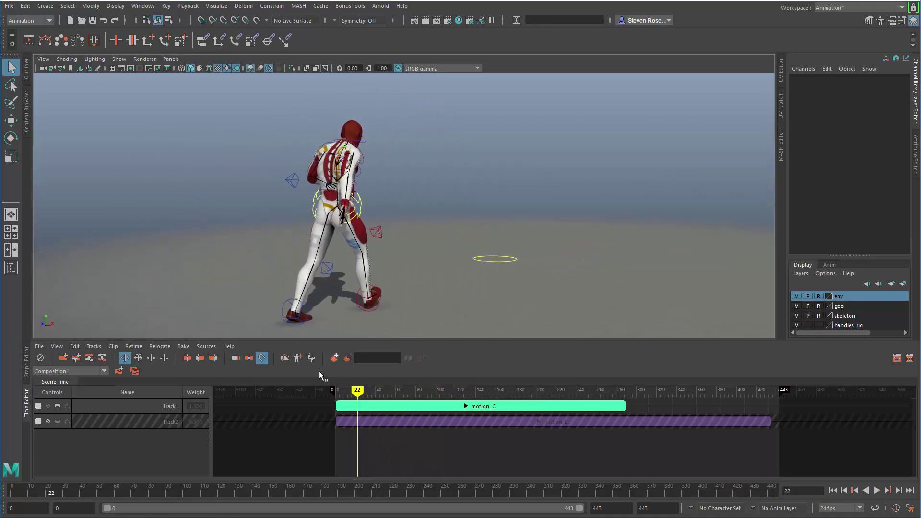
Step: Solo track2 and scrub through the motion_B clip to frame 298
click(57, 421)
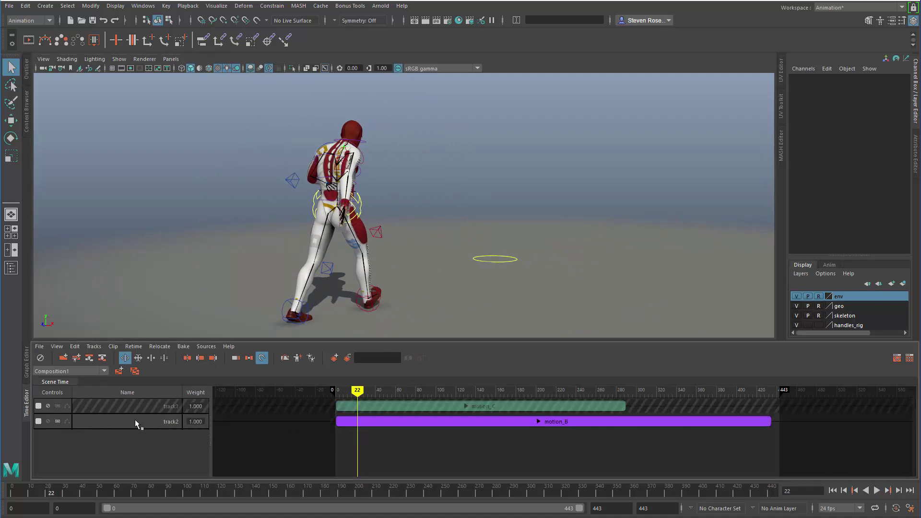
drag(357, 391, 635, 440)
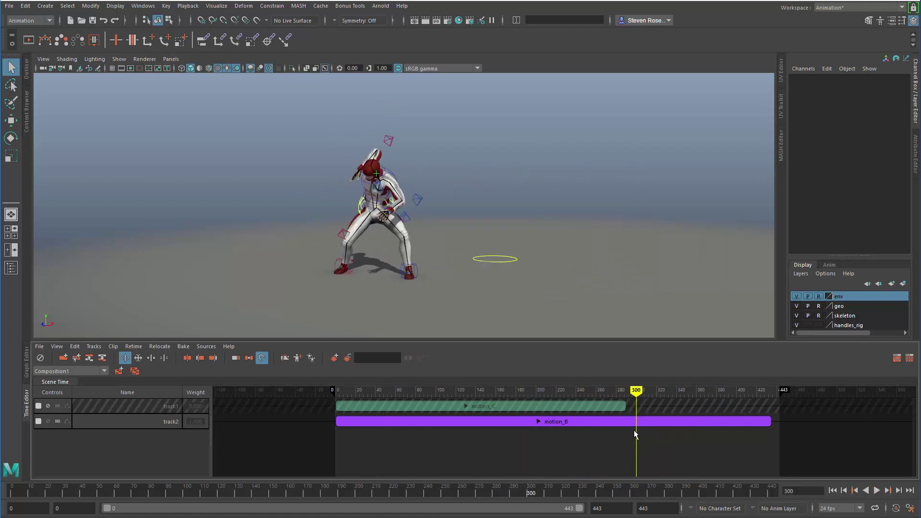
drag(636, 390, 635, 389)
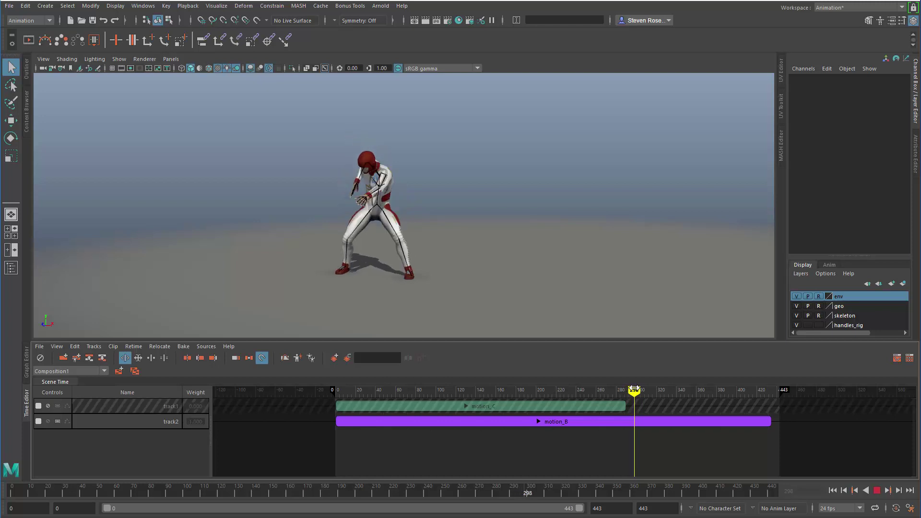
drag(634, 390, 635, 390)
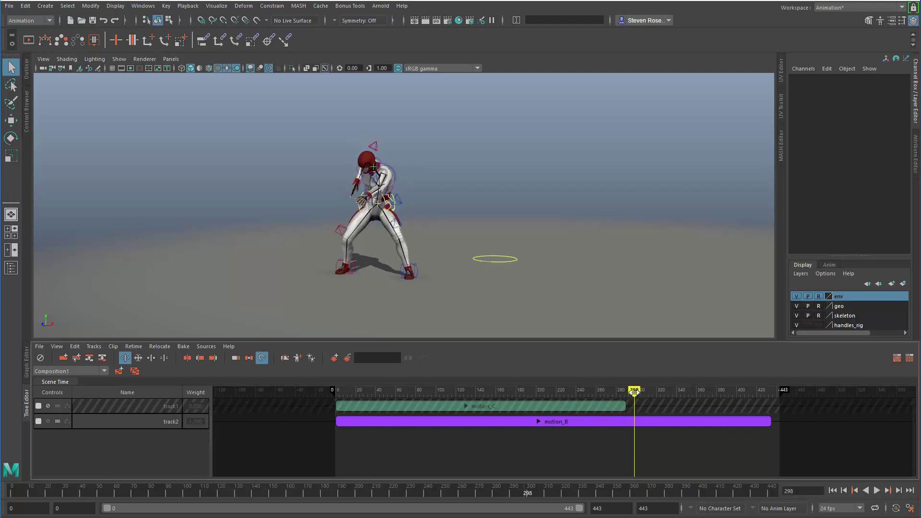
Step: Try trimming the motion_B clip before and after frame 298, undoing each trim
click(621, 422)
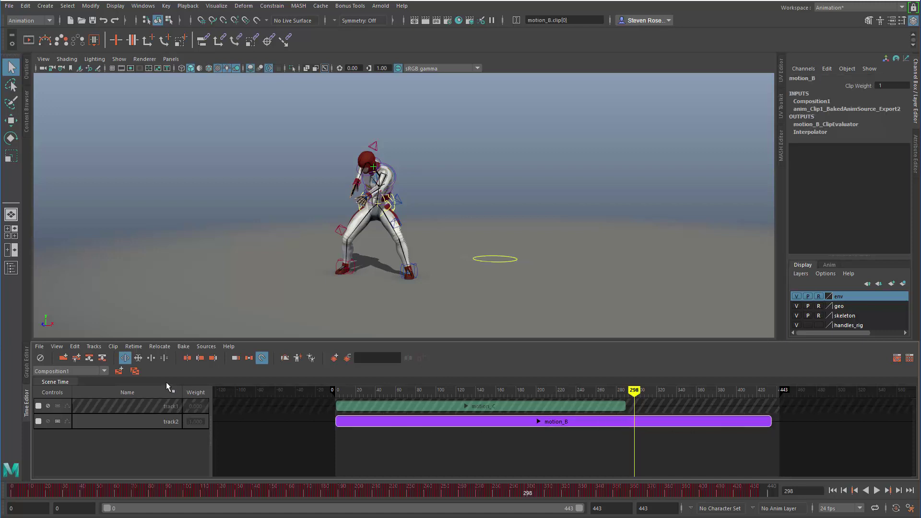
click(198, 358)
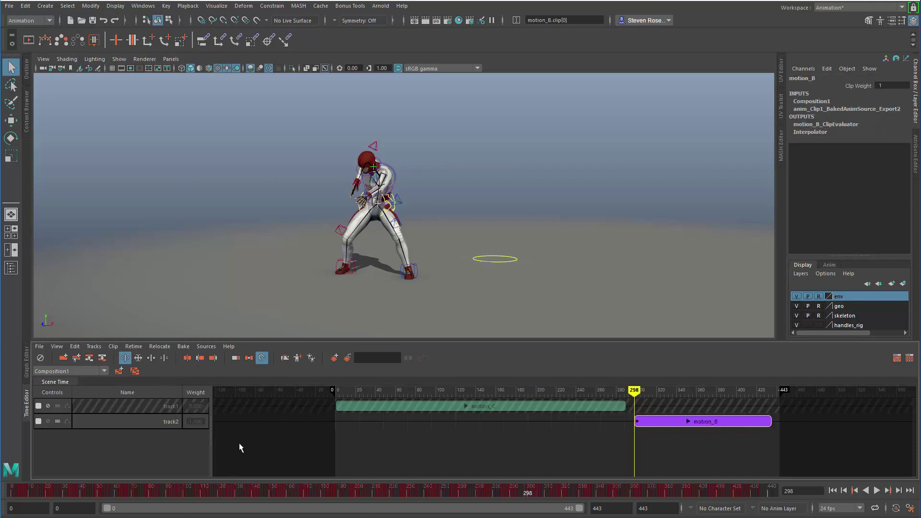
key(ctrl+z)
click(213, 358)
key(ctrl+z)
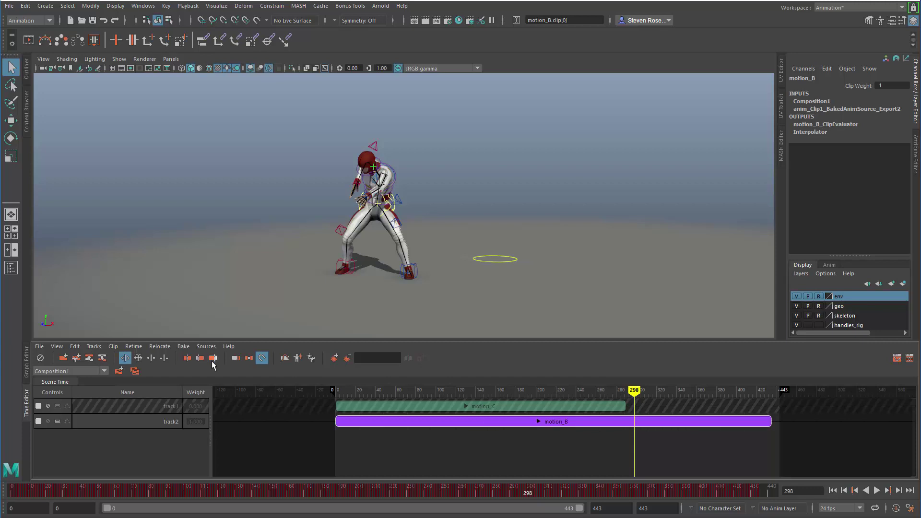
Step: Split the motion_B clip at frame 298 and delete the part before the cut
click(188, 358)
click(606, 422)
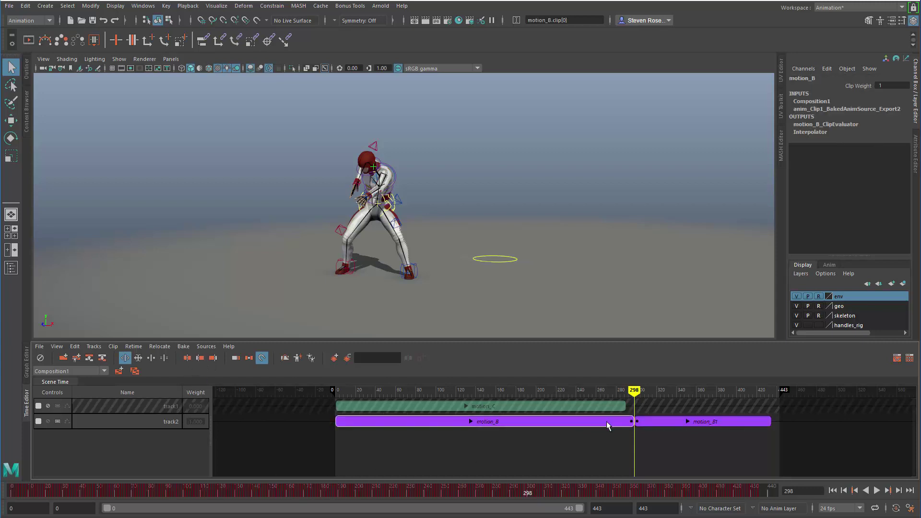
key(Delete)
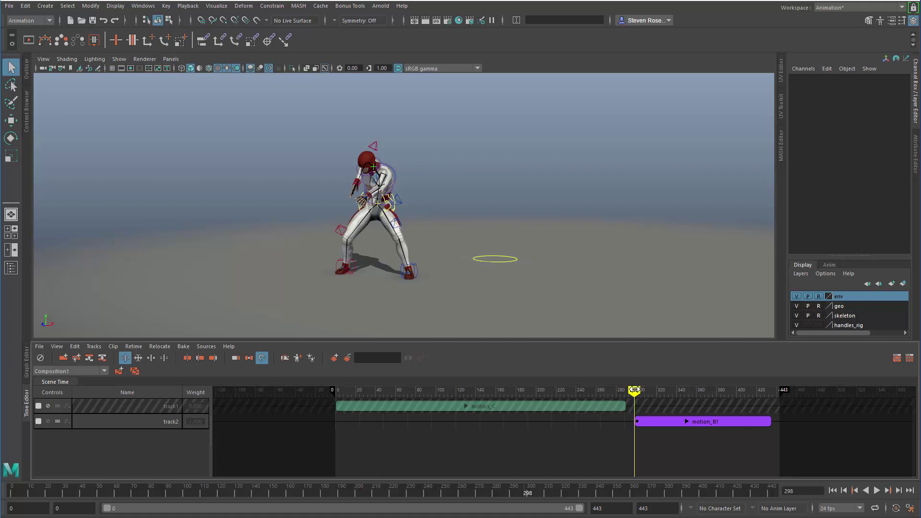
Step: Extend the start of motion_B1 back to frame 0 and trim it again at frame 299
mouse_move(634, 390)
mouse_down()
mouse_move(770, 390)
mouse_move(636, 401)
mouse_up()
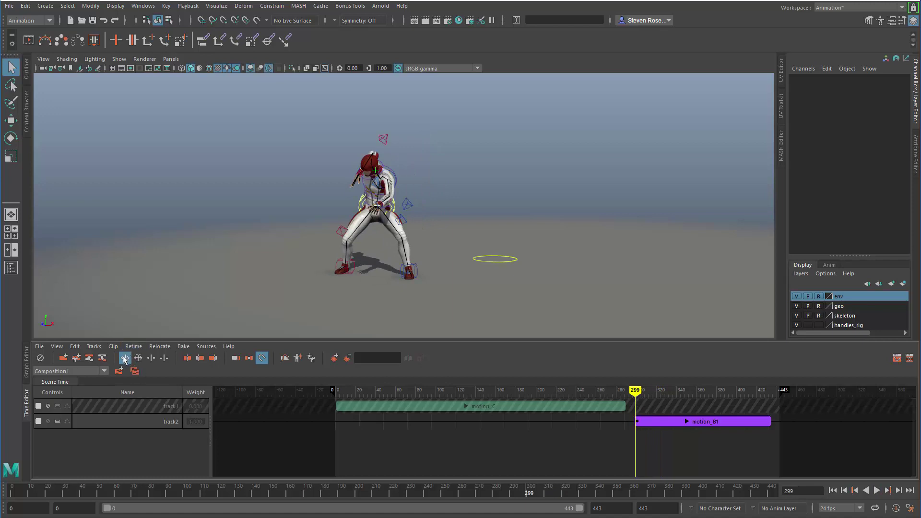
drag(637, 422, 342, 422)
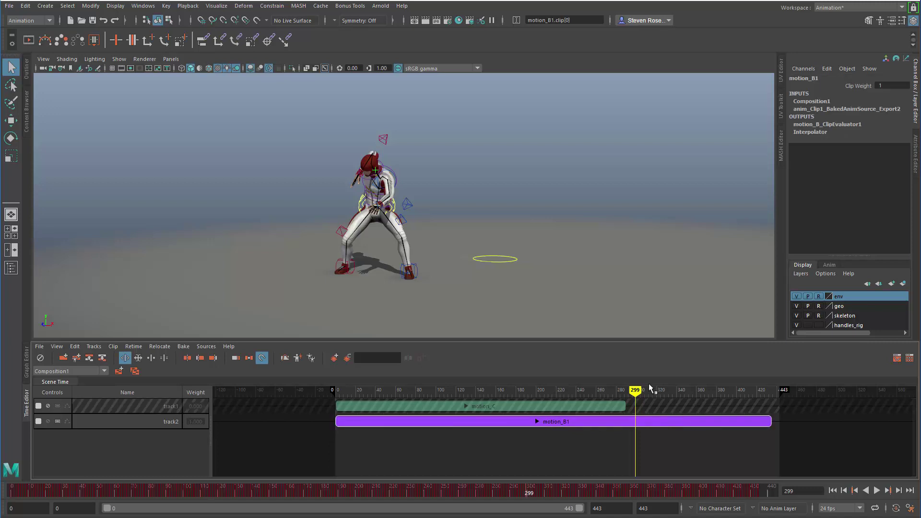
key(alt+v)
mouse_move(534, 402)
mouse_down()
mouse_move(373, 400)
mouse_move(636, 397)
mouse_move(442, 403)
mouse_move(534, 407)
mouse_up()
key(ctrl+z)
key(shift+[)
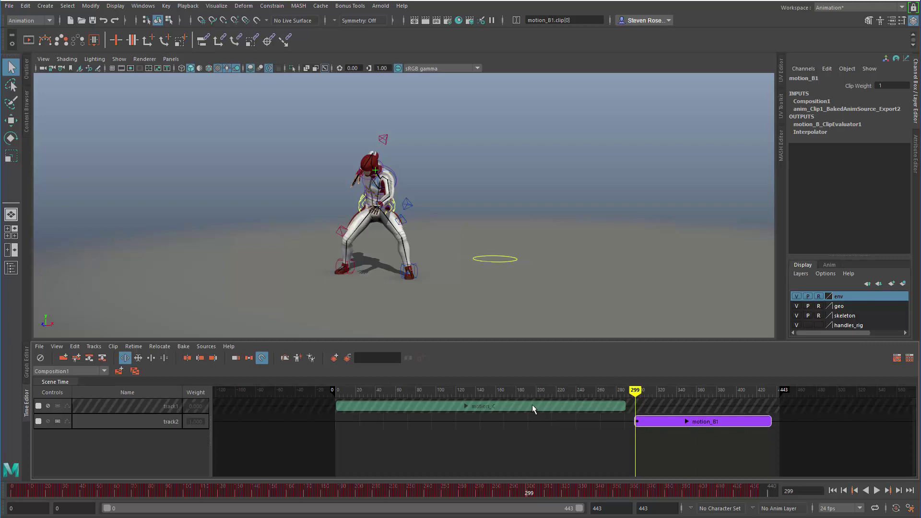
Step: Reactivate track1 and arrange the clips on it, with motion_B1 starting at frame 0 and motion_C following directly at frame 137
drag(692, 424, 392, 432)
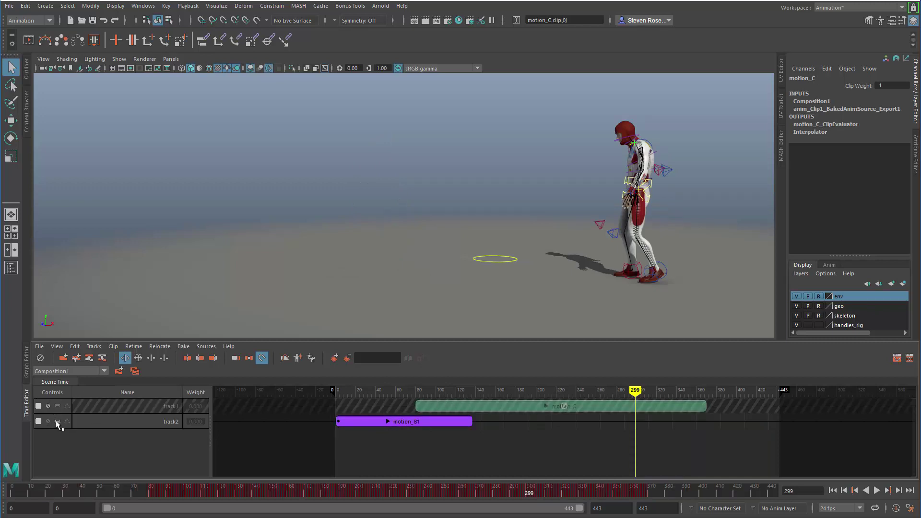
click(48, 406)
drag(471, 406, 526, 404)
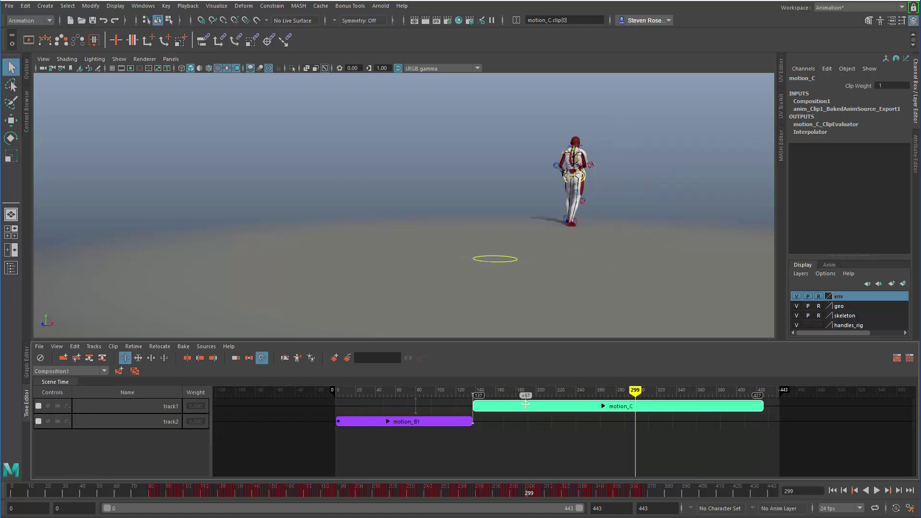
drag(433, 424, 295, 469)
scroll(482, 448, up, 4)
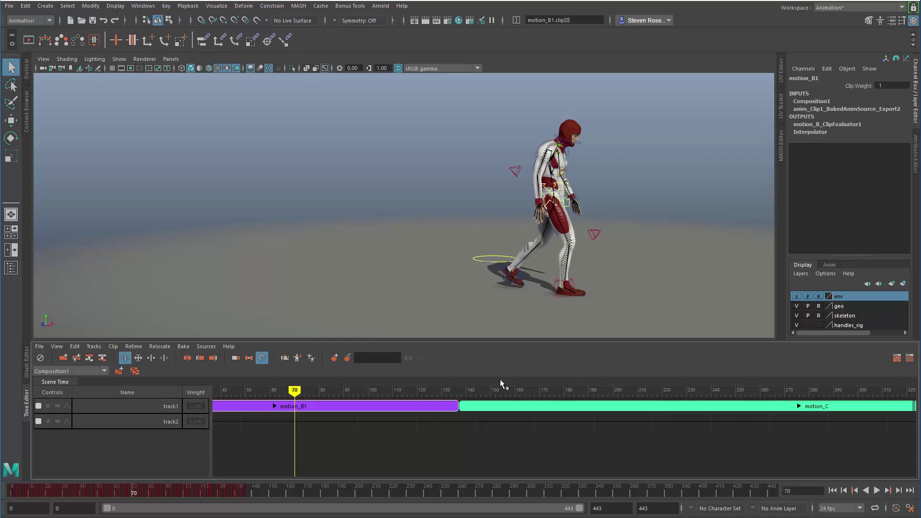
Step: Move the current time to frame 75 with the character framed closer in the viewport
alt+middle_drag(589, 237, 486, 239)
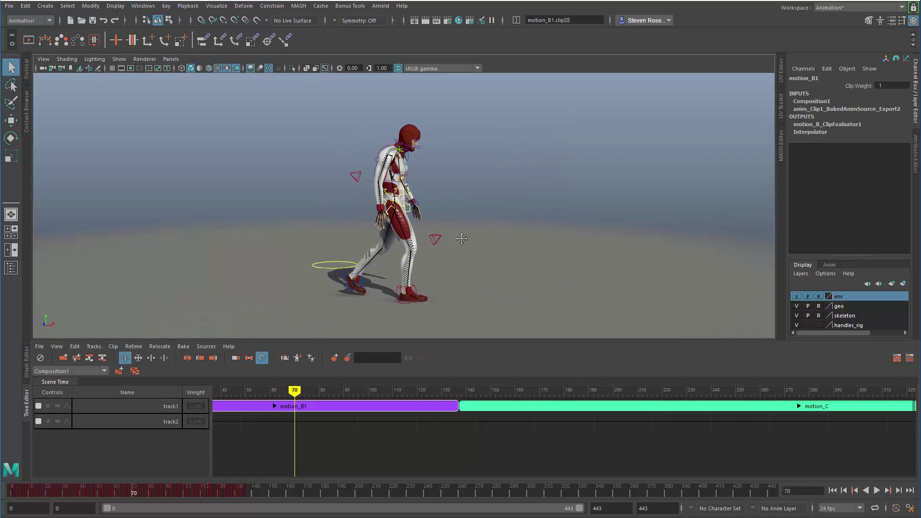
alt+right_drag(486, 239, 509, 245)
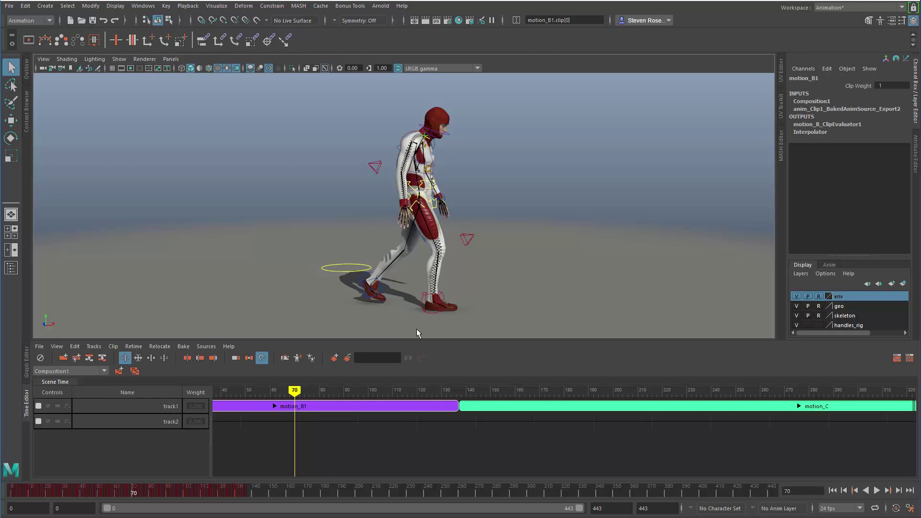
mouse_move(296, 390)
mouse_down()
mouse_move(306, 390)
mouse_move(287, 392)
mouse_move(306, 392)
mouse_up()
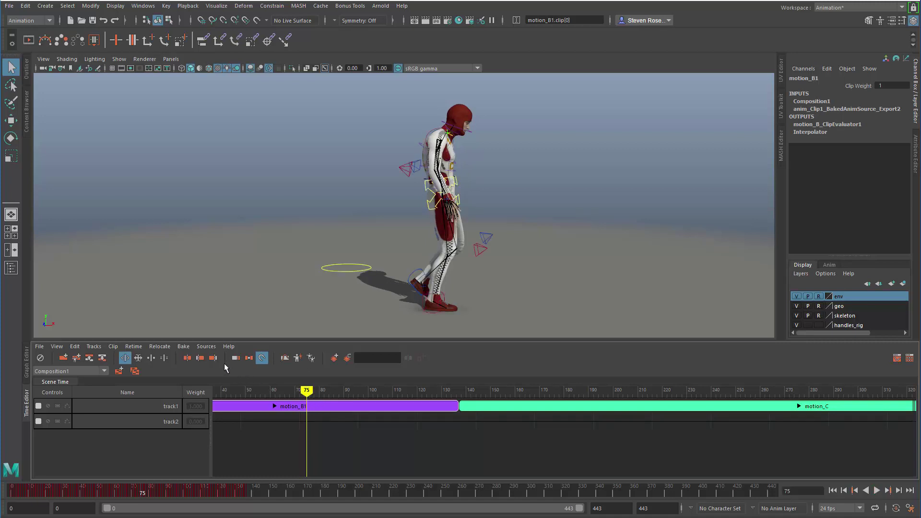
Step: Try trimming the end of motion_B1 at frame 75 without ripple editing, restoring its full length each time
click(214, 358)
alt+middle_drag(349, 459, 456, 418)
key(ctrl+z)
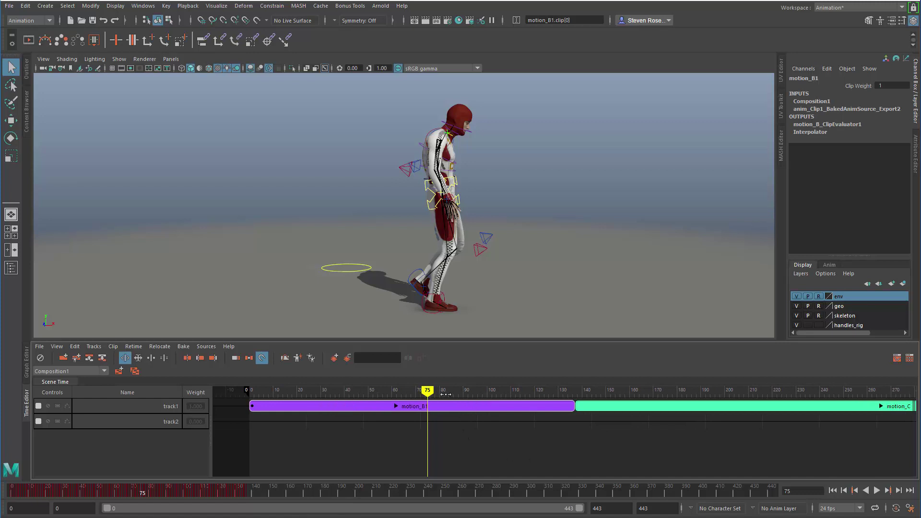
click(213, 358)
drag(426, 406, 574, 406)
Step: Enable ripple editing and trim motion_B1 after frame 75 so motion_C closes the gap
click(236, 358)
click(212, 358)
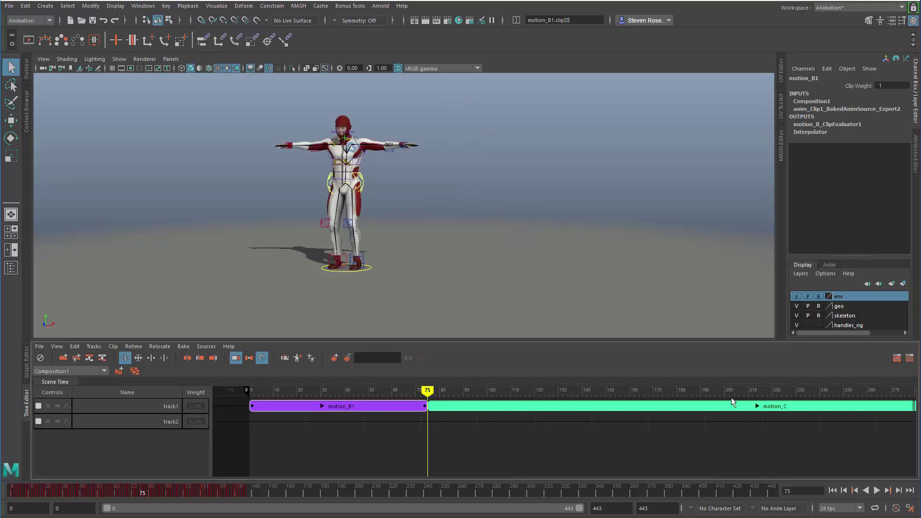
Step: Play back the sequence and inspect the transition from motion_B1 to motion_C just past frame 75
key(alt+v)
drag(428, 391, 444, 391)
alt+drag(356, 323, 326, 252)
alt+middle_drag(326, 252, 408, 316)
Step: Split the motion_C clip at frame 130 and delete the part before the cut
drag(444, 391, 556, 398)
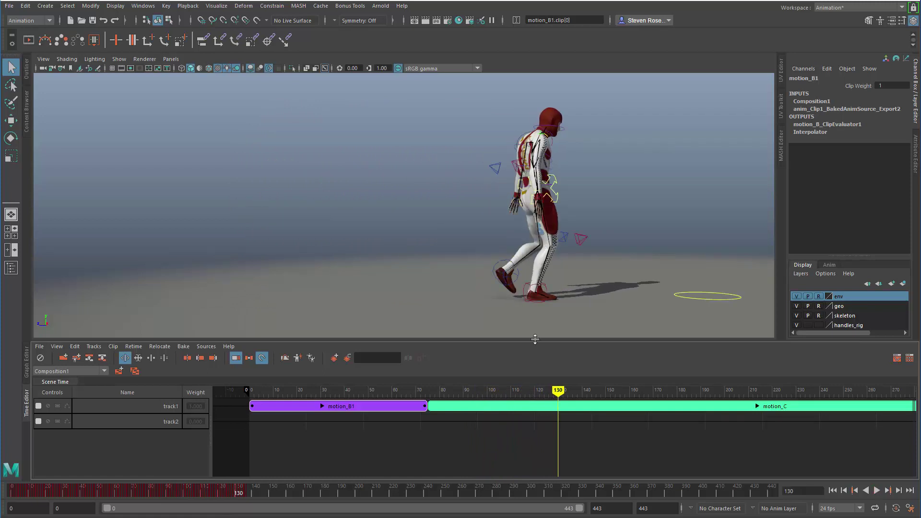
alt+drag(530, 262, 513, 247)
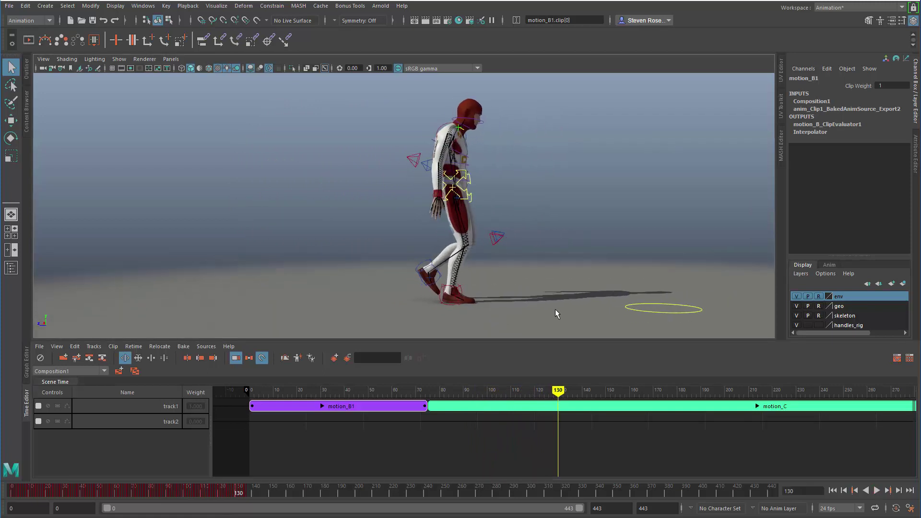
drag(558, 391, 558, 392)
click(580, 410)
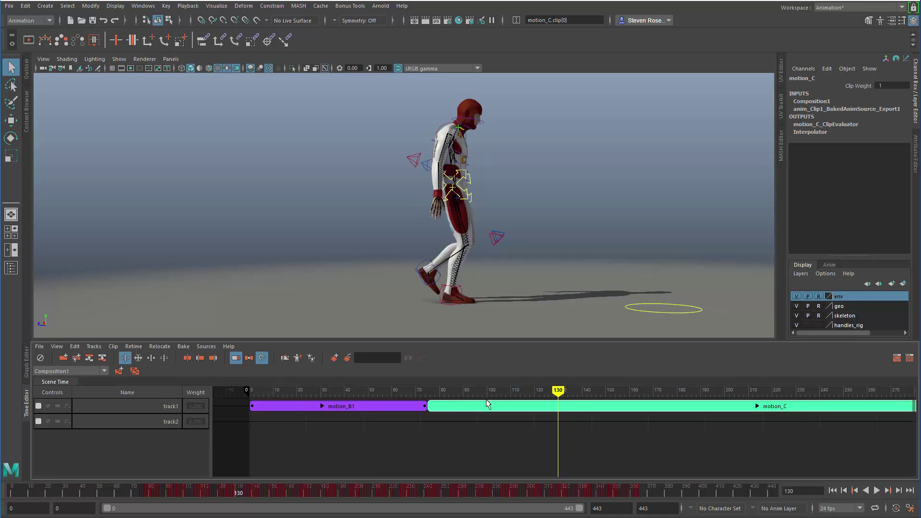
key(alt+s)
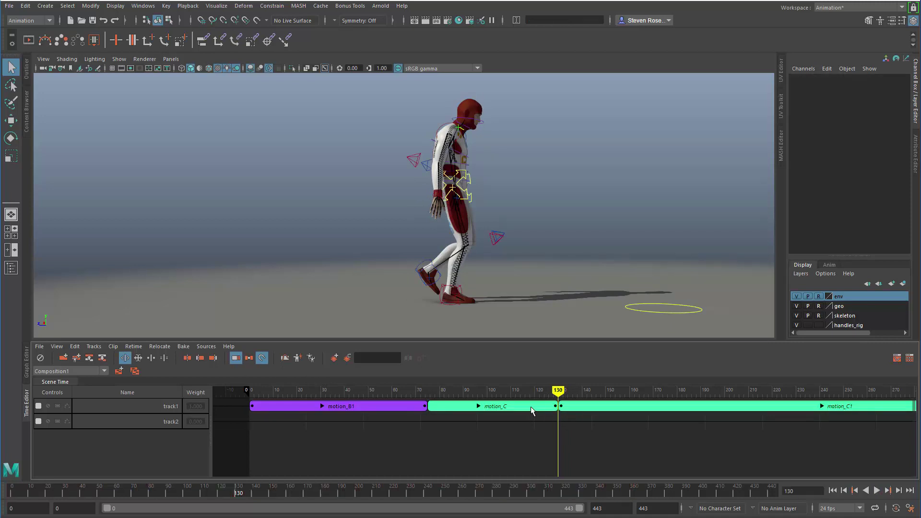
key(Delete)
Step: Move motion_C1 directly after motion_B1, starting at frame 75, and review the transition around frame 74
drag(600, 410, 466, 408)
click(423, 390)
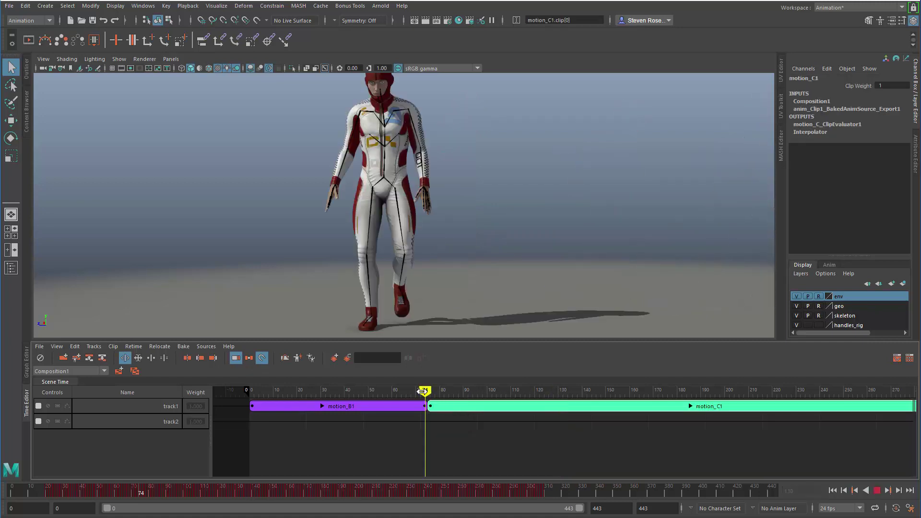
mouse_move(398, 265)
alt+mouse_down()
mouse_move(446, 267)
mouse_move(390, 266)
alt+mouse_up()
drag(424, 387, 425, 392)
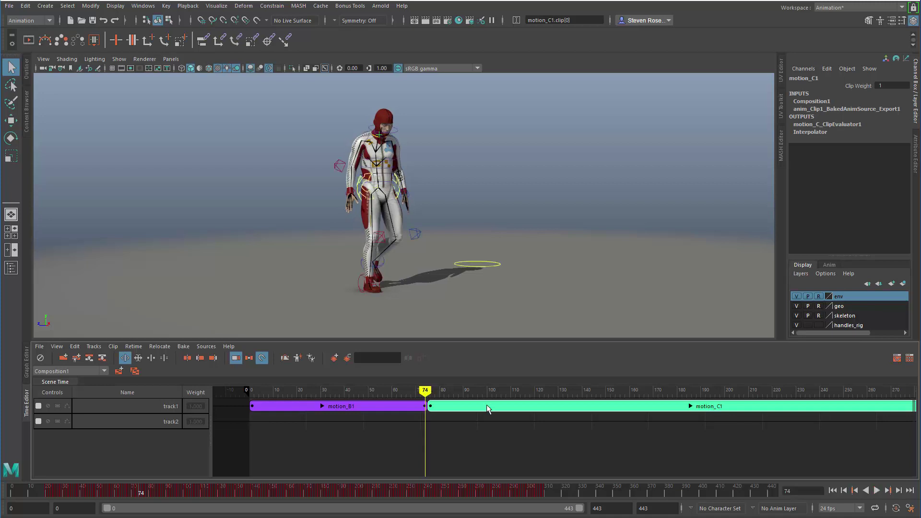
Step: Try overlapping motion_C1 onto the end of motion_B1 from about frame 70 for a crossfade, and undo the overlap
scroll(443, 424, up, 5)
click(456, 405)
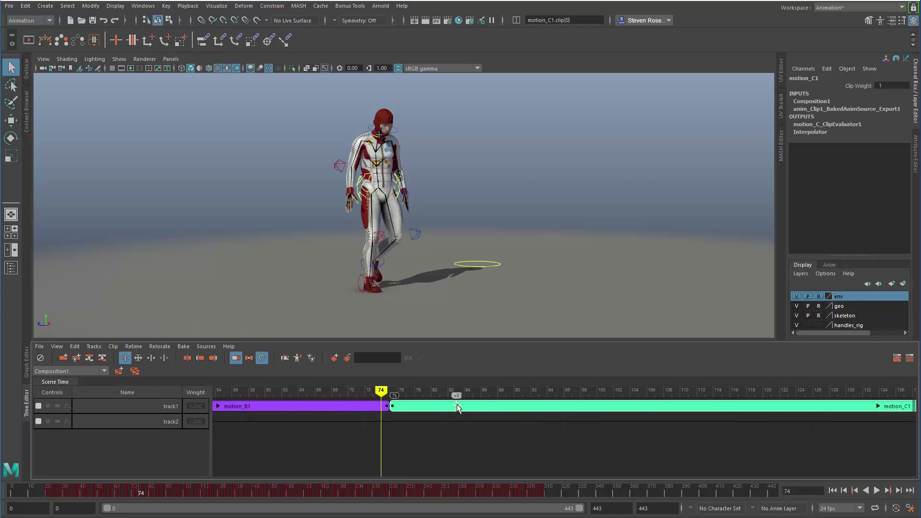
drag(457, 406, 416, 405)
drag(355, 393, 381, 421)
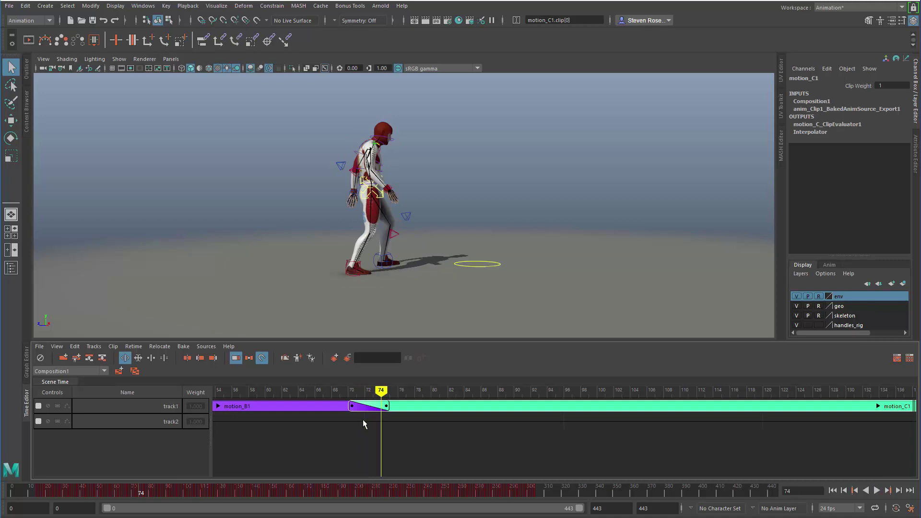
key(Delete)
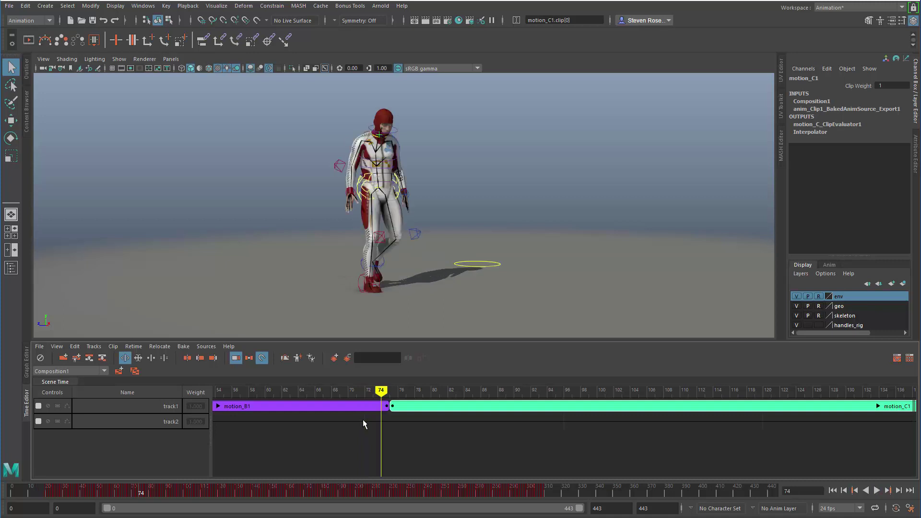
Step: Inspect the right foot and both hand controls at frame 74, and check the jump to frame 75 where motion_C1 begins
alt+drag(496, 150, 490, 187)
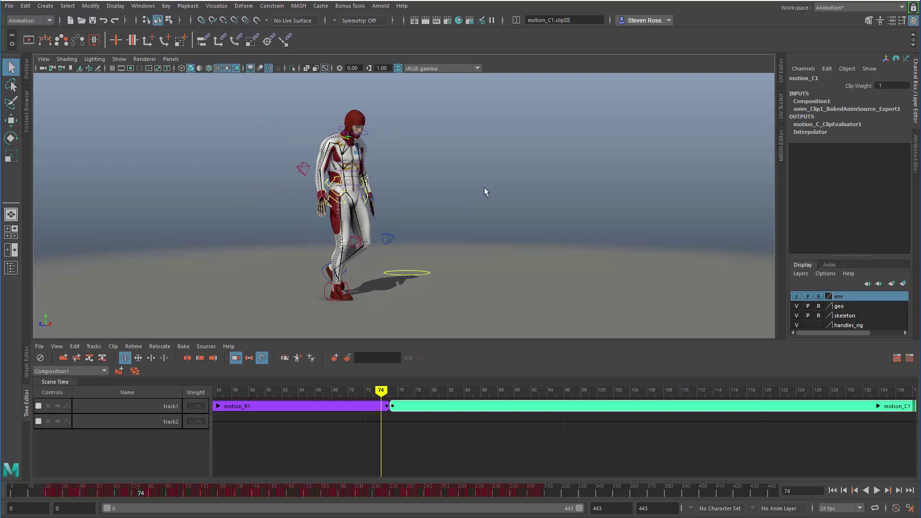
alt+drag(320, 263, 412, 260)
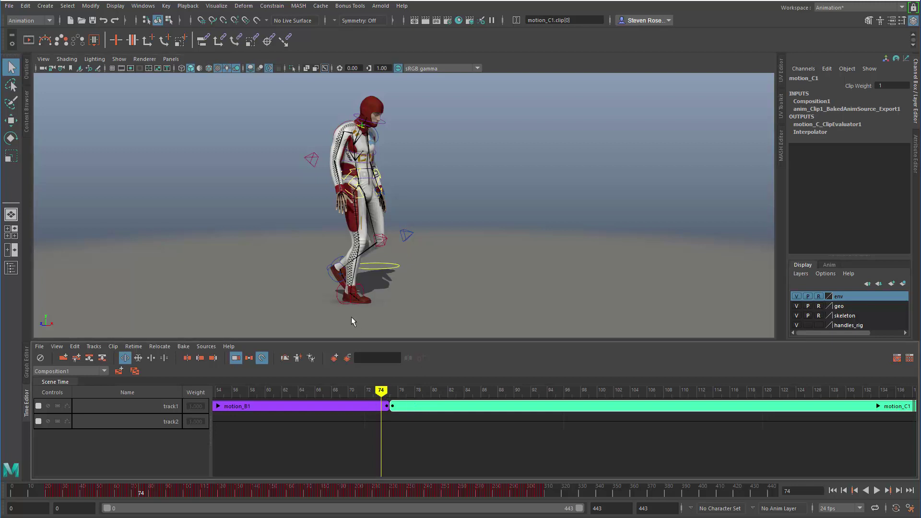
click(339, 302)
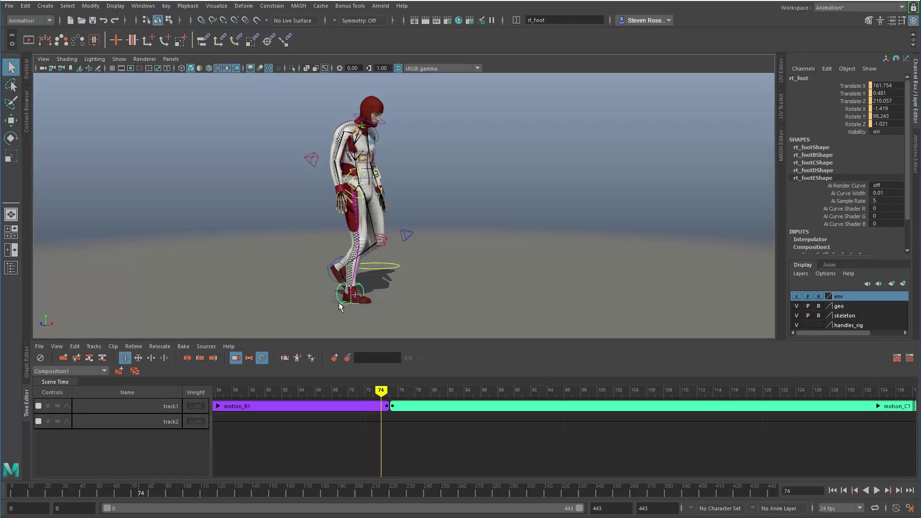
click(384, 194)
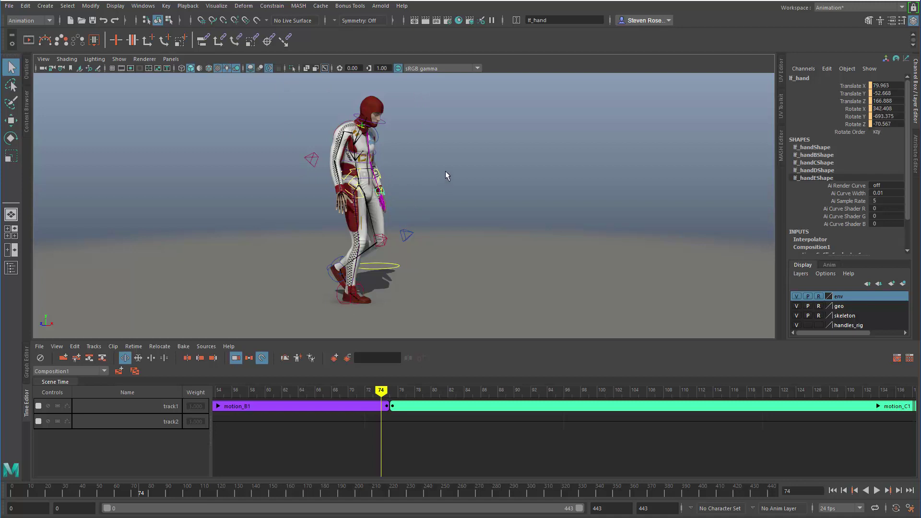
click(339, 197)
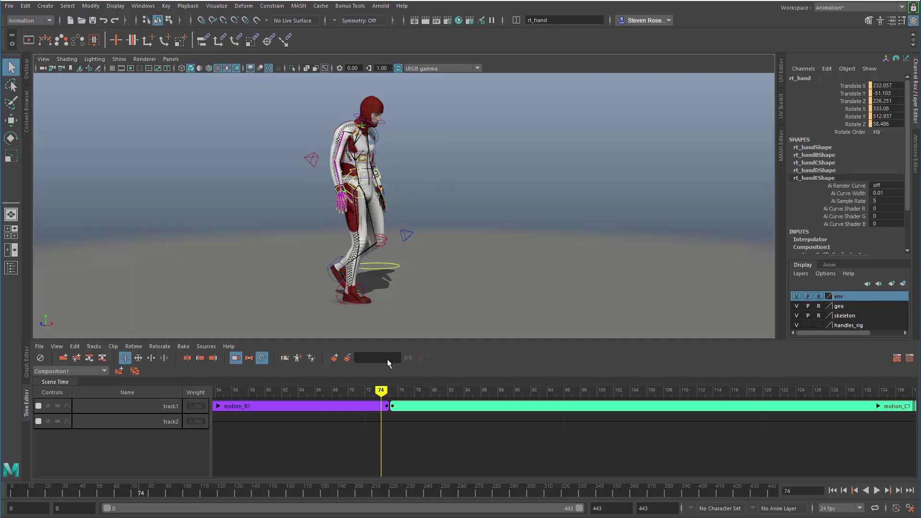
mouse_move(382, 390)
mouse_down()
mouse_move(390, 390)
mouse_move(381, 391)
mouse_up()
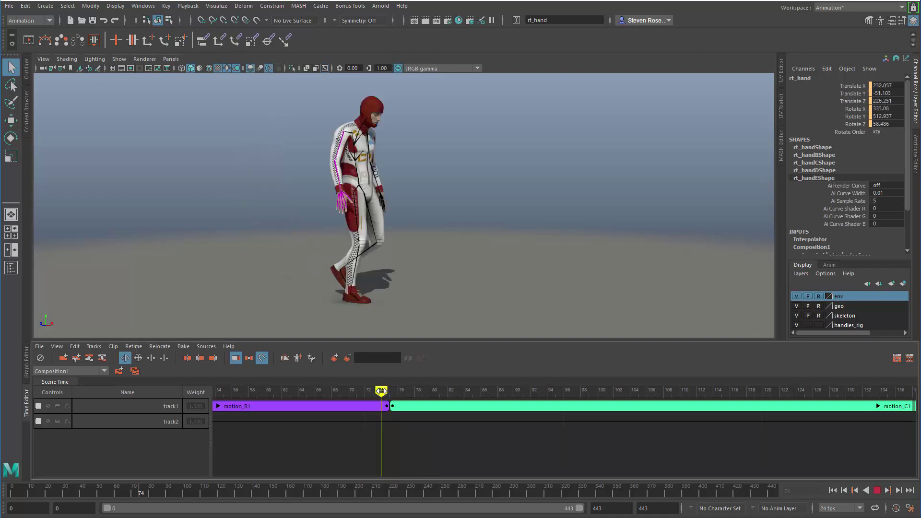
mouse_move(384, 390)
mouse_down()
mouse_move(398, 390)
mouse_move(391, 390)
mouse_up()
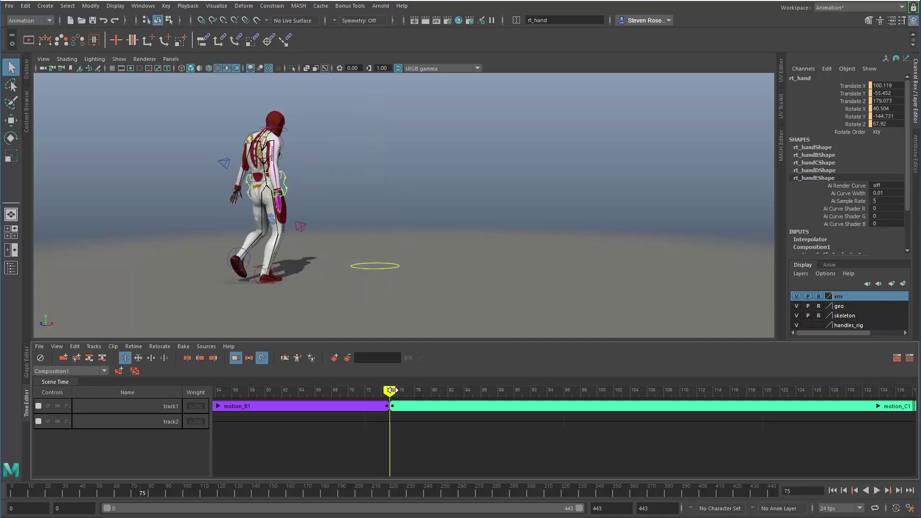
Step: Select the rt_foot control and the motion_C1 clip, and open the Match poses with Relocator options
click(446, 407)
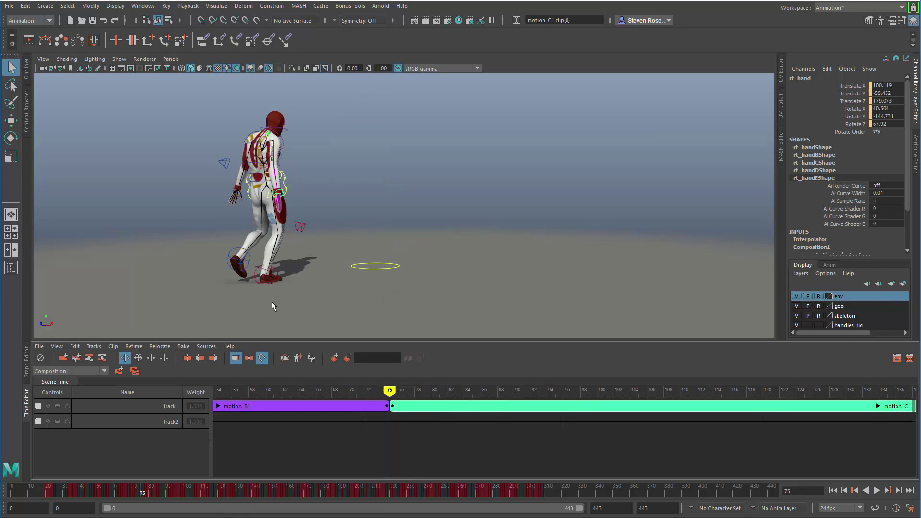
click(283, 277)
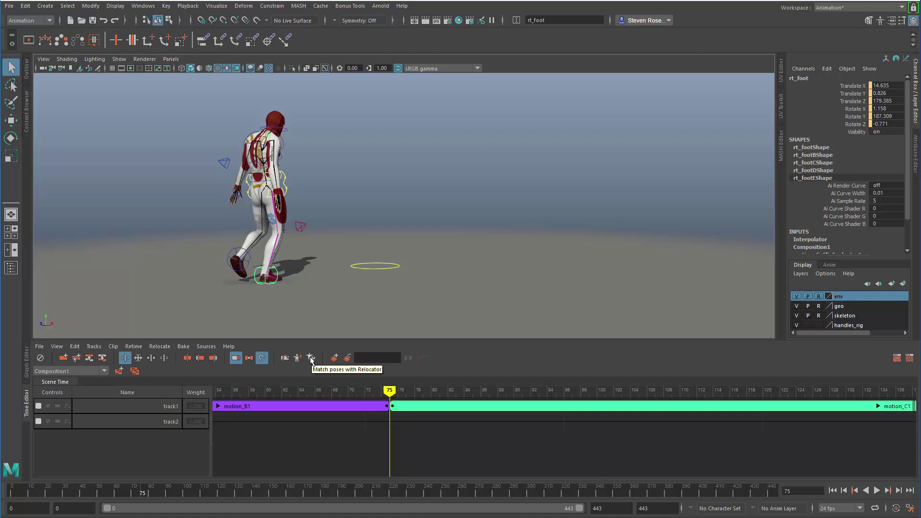
click(431, 408)
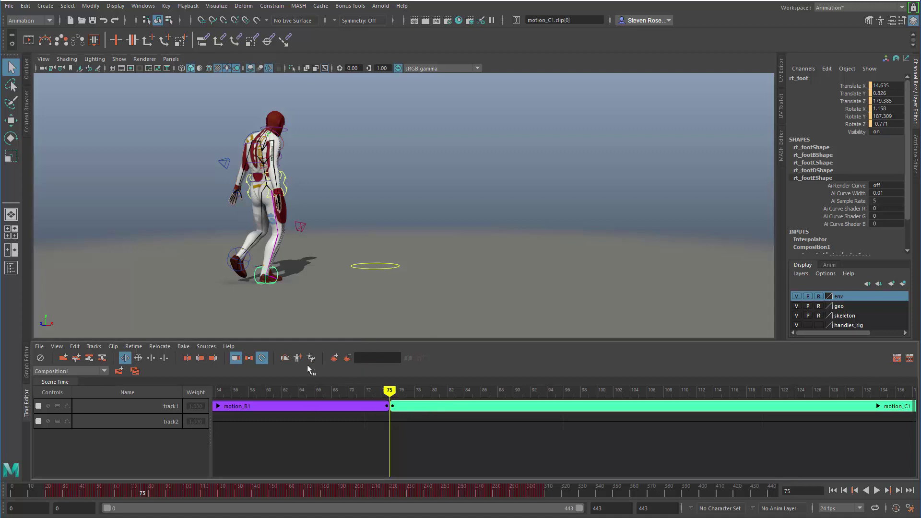
click(311, 358)
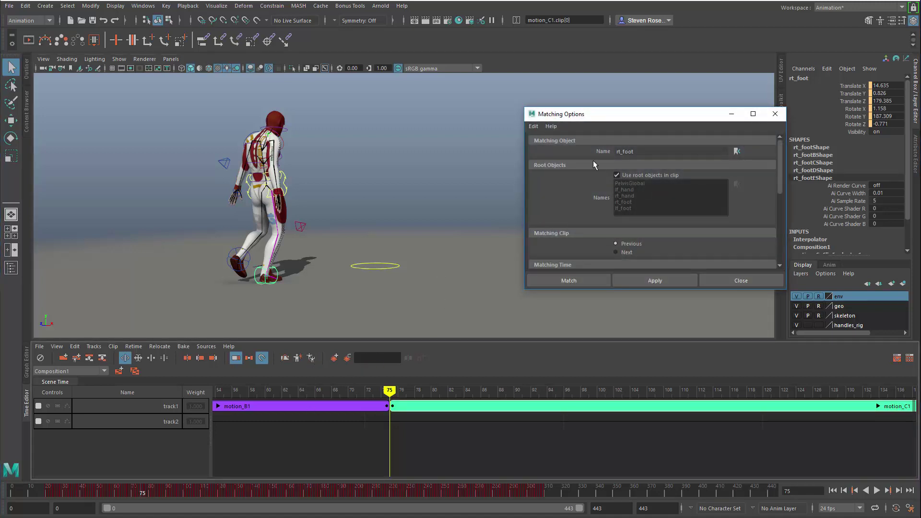
drag(626, 119, 530, 95)
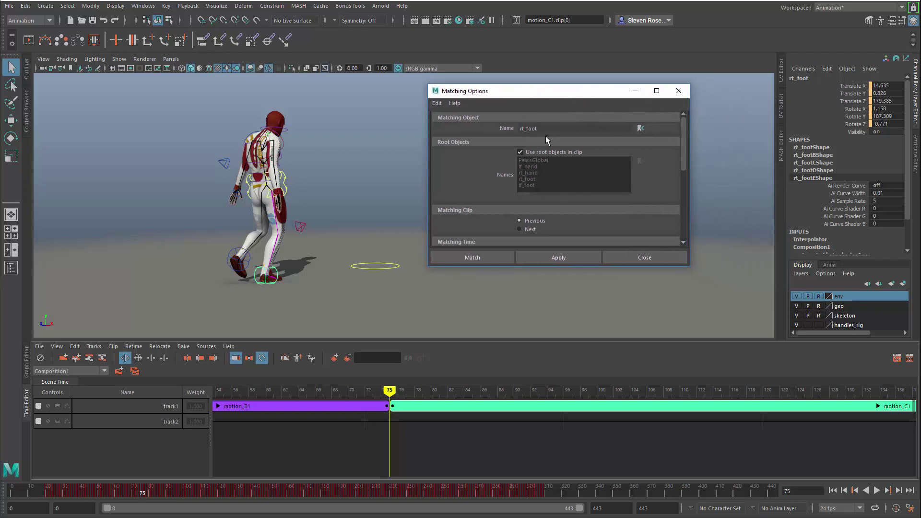
Step: Try head_end as the matching object, and set the matching object back to rt_foot
click(288, 136)
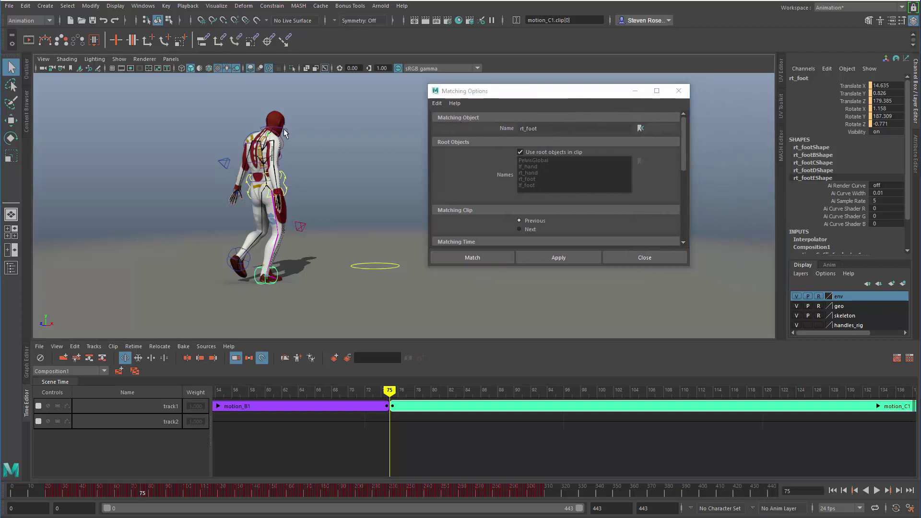
click(640, 128)
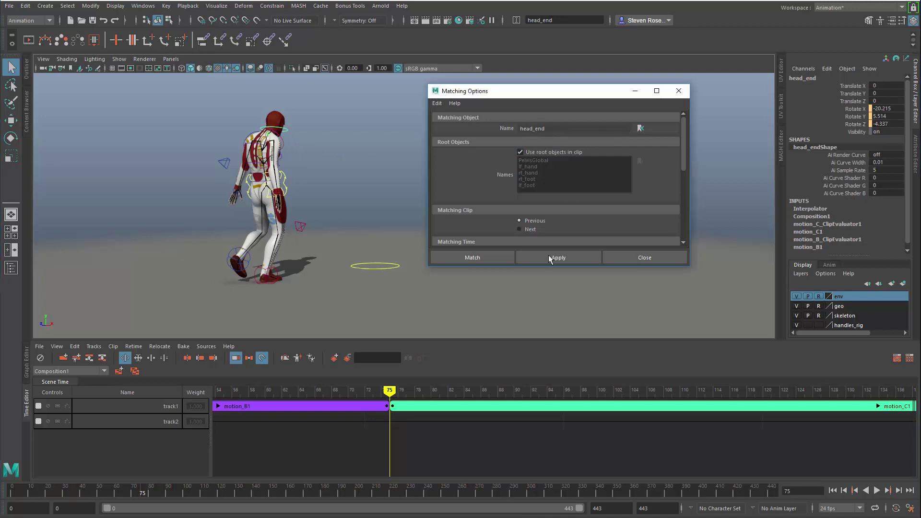
click(277, 277)
click(641, 128)
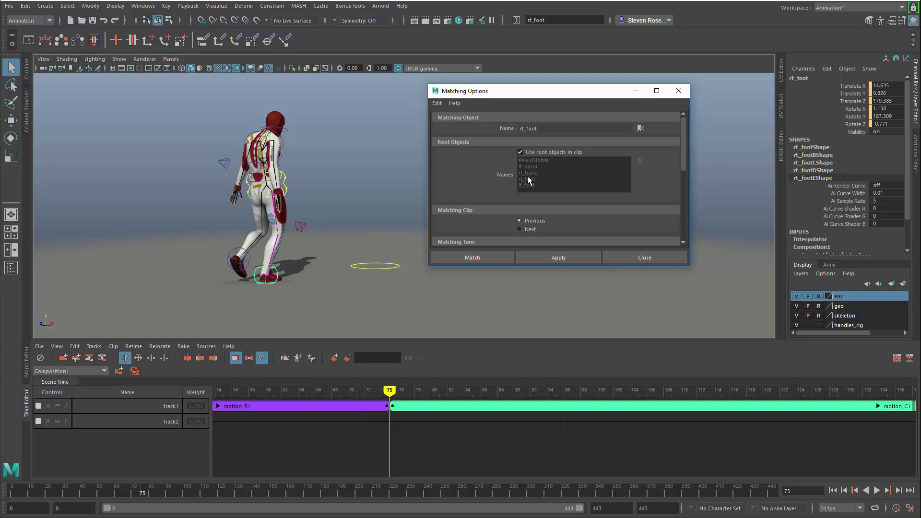
Step: Unlock the root objects list, select PelvisGlobal in it, and re-enable using the root objects in the clip
click(522, 153)
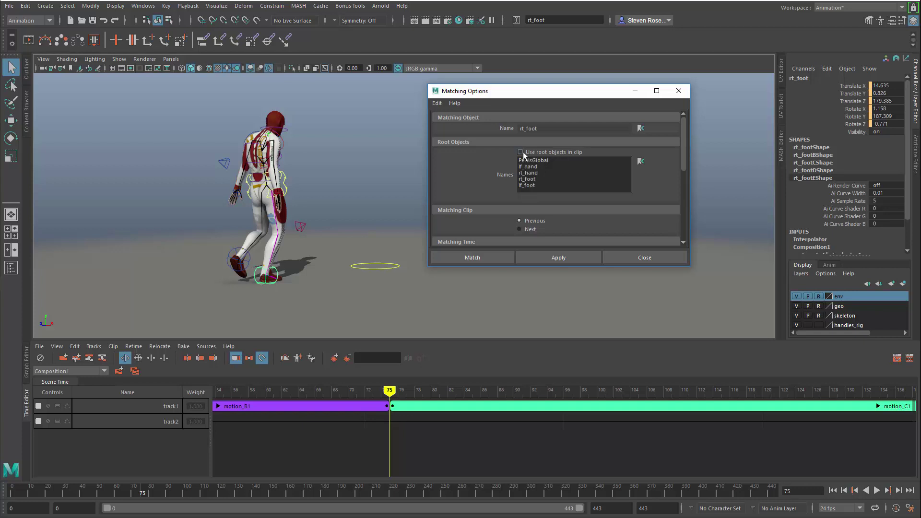
click(530, 161)
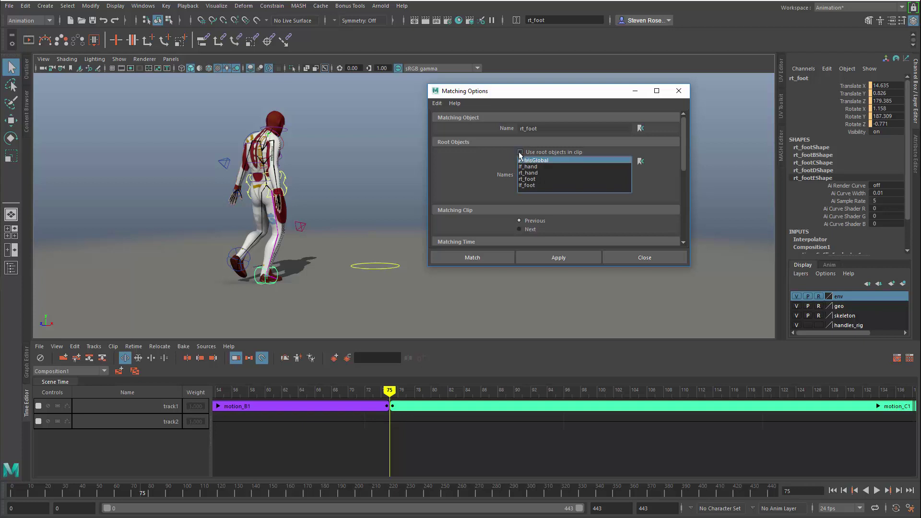
click(520, 153)
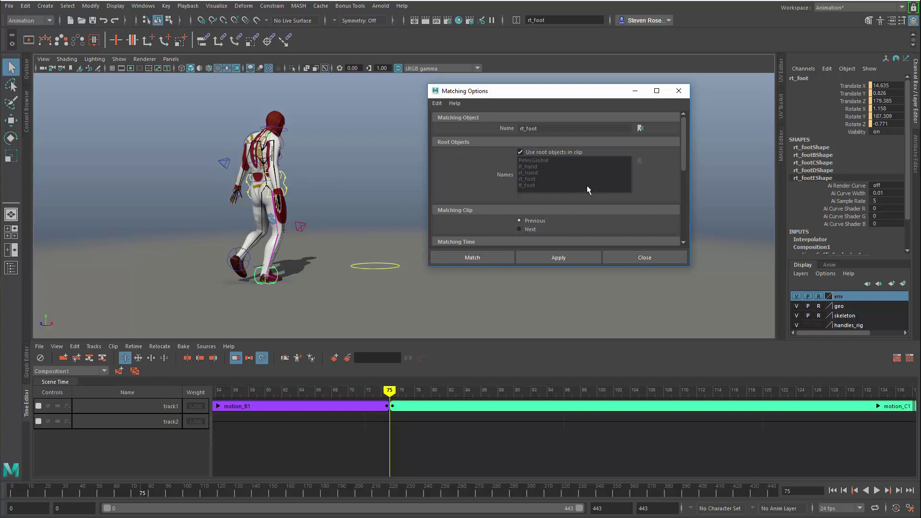
Step: Match motion_C1 to the previous clip at the current frame, with full XYZ translation and rotation projected along global Y
scroll(494, 196, down, 2)
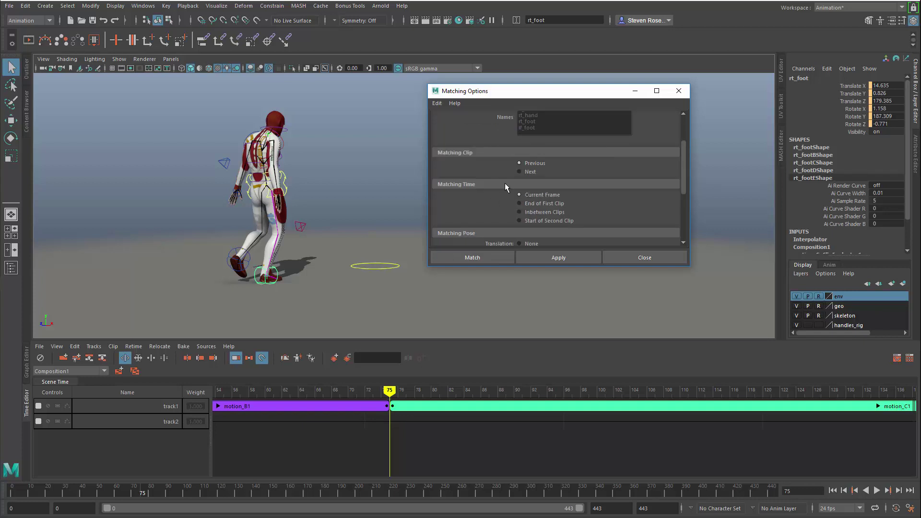
scroll(540, 199, down, 1)
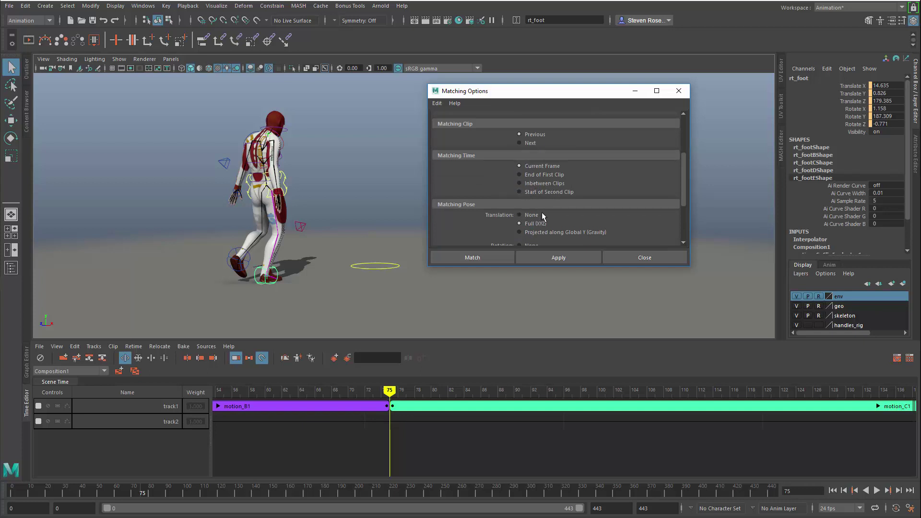
scroll(540, 221, down, 3)
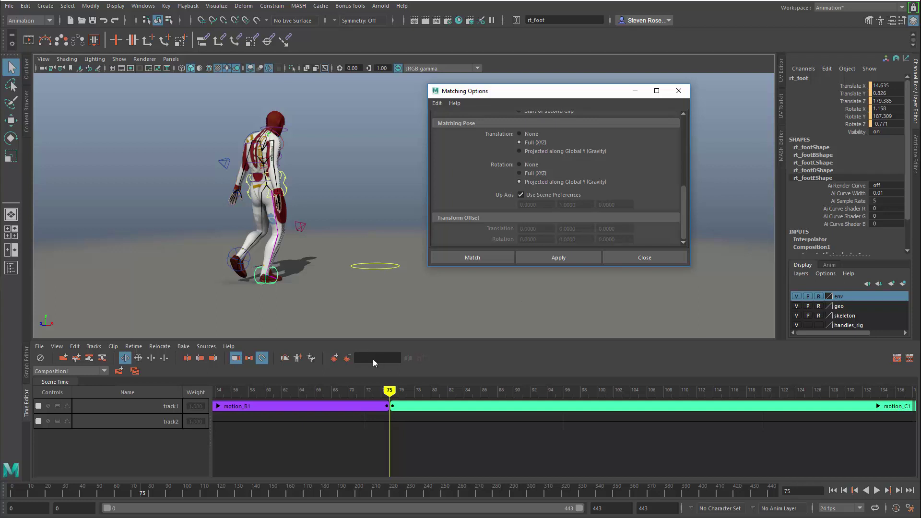
click(410, 408)
scroll(522, 169, up, 5)
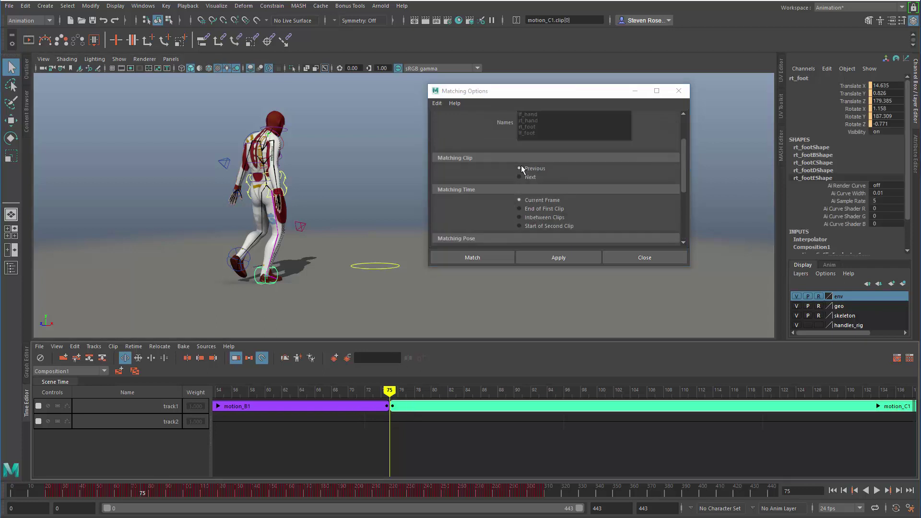
click(537, 257)
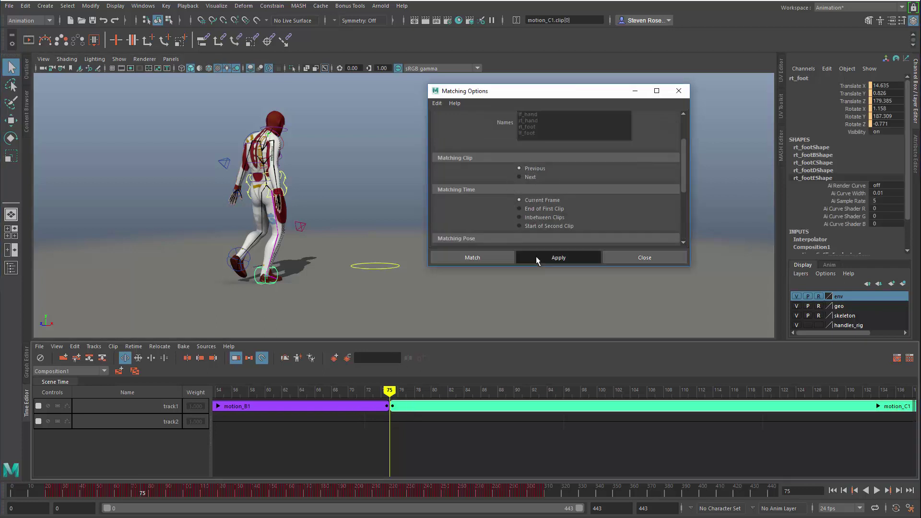
Step: View the character from the side and scrub back to frame 74 to inspect the matched transition
alt+drag(365, 275, 315, 276)
drag(481, 97, 581, 67)
alt+drag(314, 251, 376, 272)
mouse_move(390, 392)
mouse_down()
mouse_move(372, 392)
mouse_move(397, 392)
mouse_move(387, 395)
mouse_up()
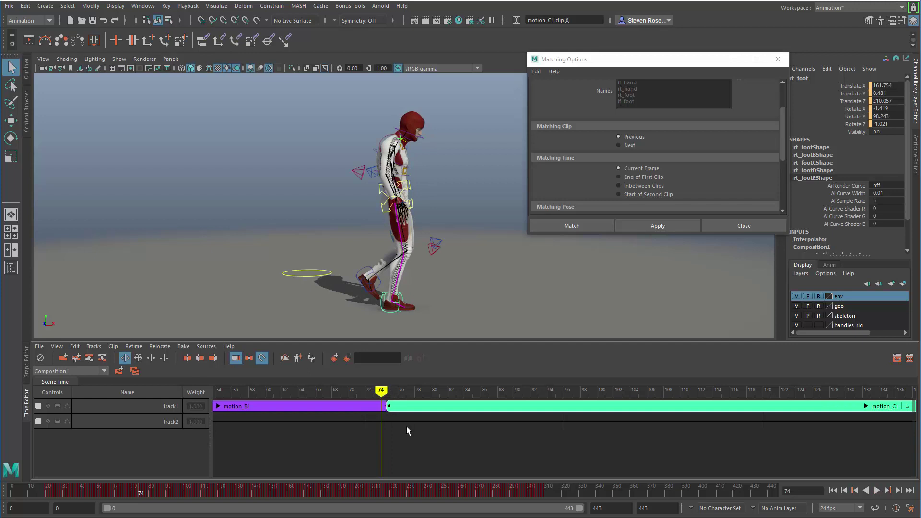
Step: Overlap motion_C1 onto the end of motion_B1 from frame 71, and scrub back through the crossfade to frame 71
scroll(407, 426, up, 3)
alt+middle_drag(412, 430, 497, 429)
drag(628, 404, 546, 407)
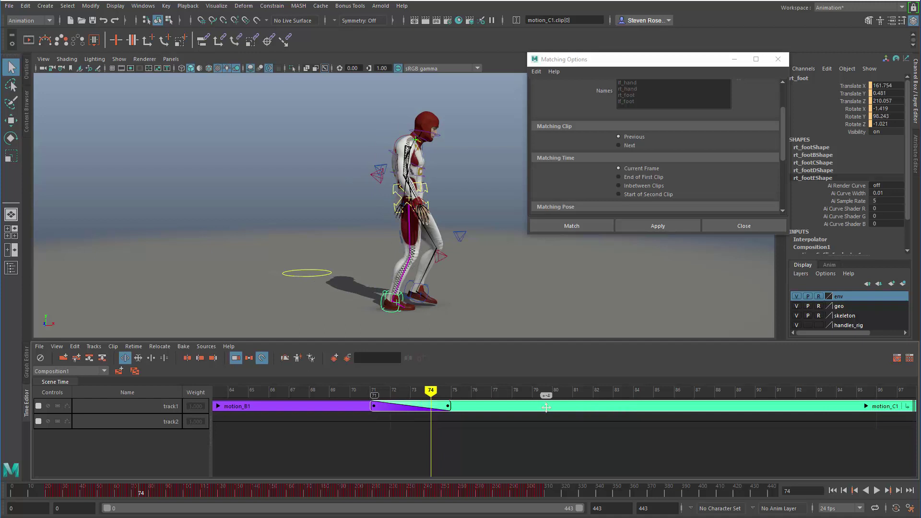
drag(431, 392, 374, 406)
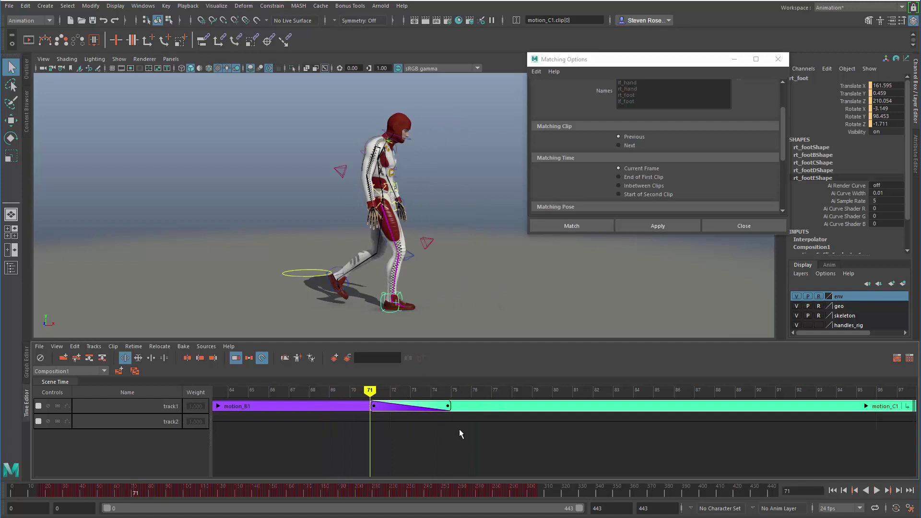
Step: Separate motion_C1 from motion_B1 by moving its start to frame 77, and extend its start back to frame 76
drag(470, 406, 592, 399)
alt+middle_drag(562, 436, 517, 437)
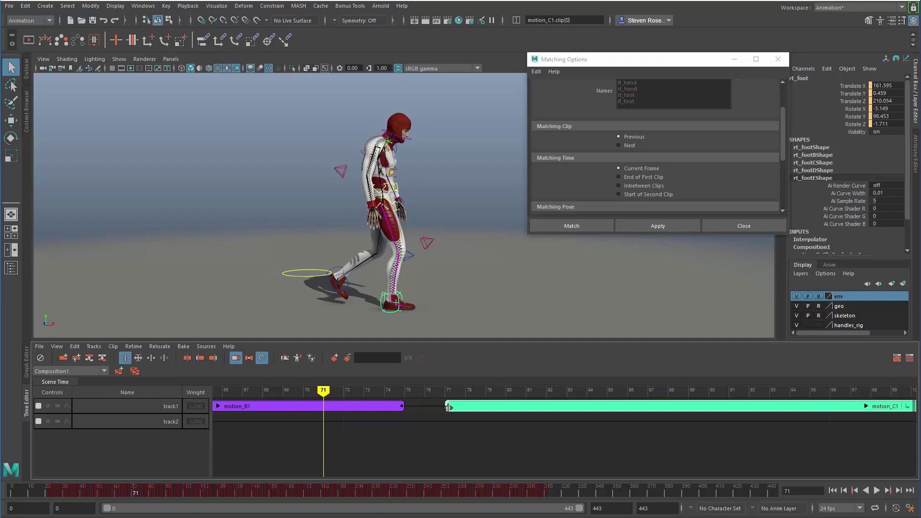
drag(448, 407, 445, 407)
click(443, 407)
drag(442, 407, 432, 407)
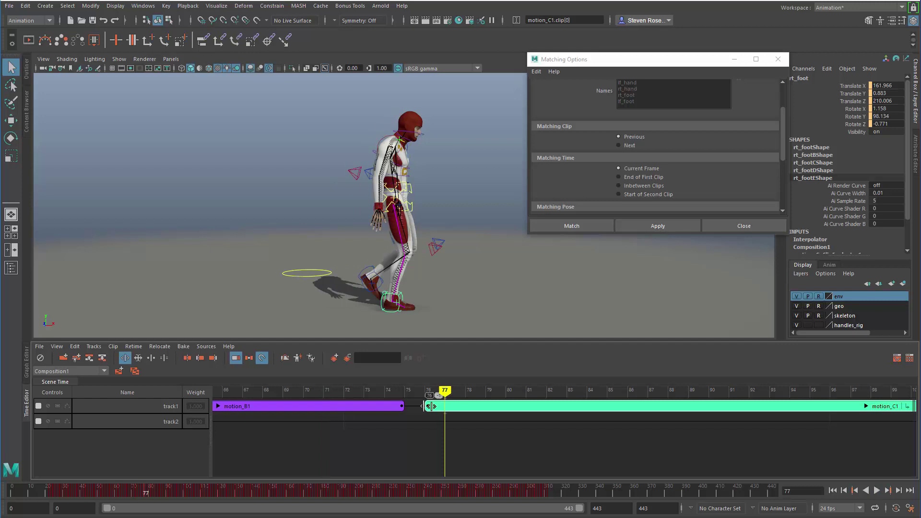
Step: Extend the end of motion_B1 to frame 76, overlap motion_C1 onto it from frame 71, and review the crossfade
click(402, 406)
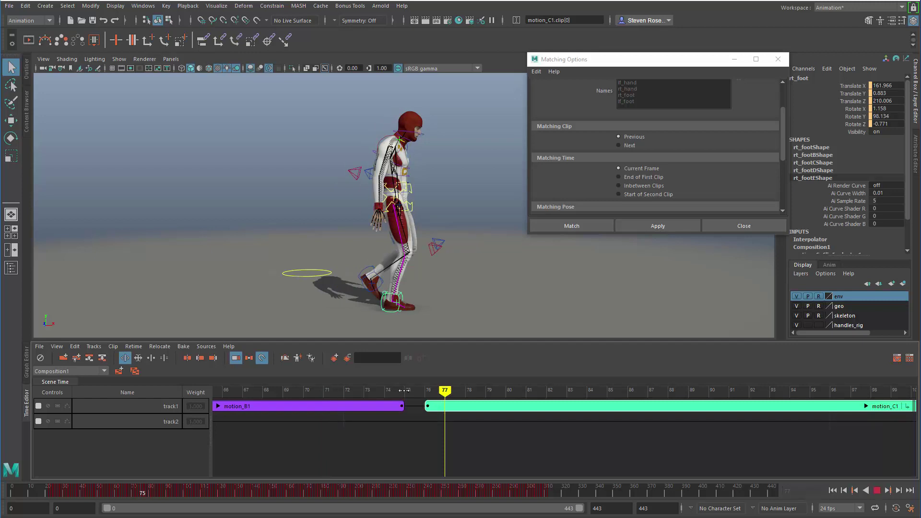
drag(402, 406, 445, 391)
drag(662, 405, 561, 407)
key(alt+v)
click(307, 391)
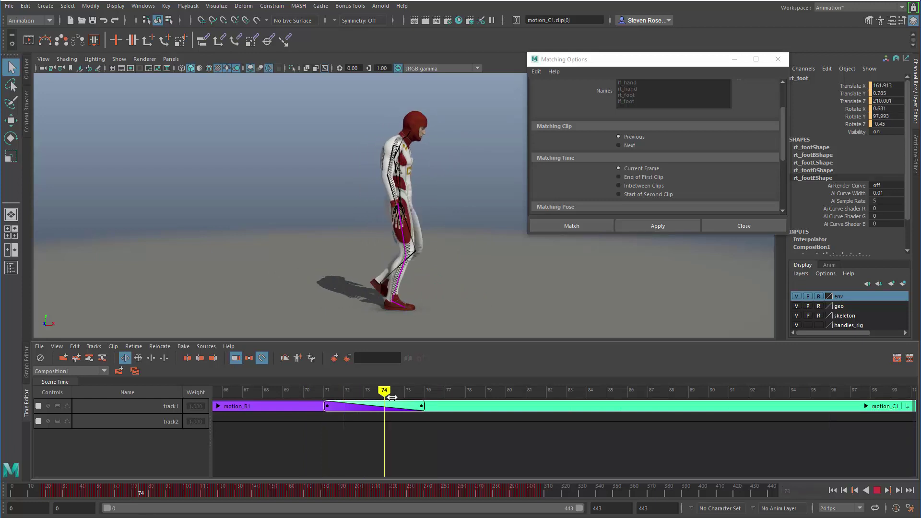
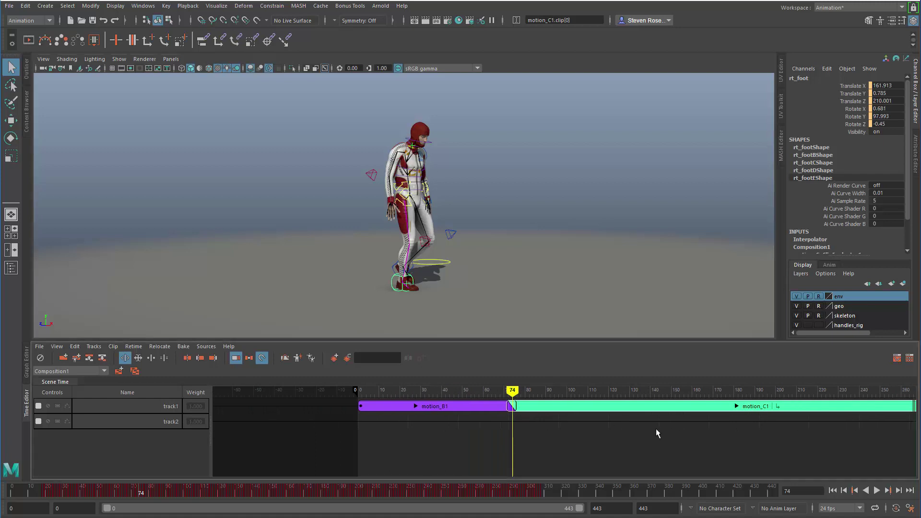
Step: Fit both clips in the Time Editor view, play the sequence from frame 0, and return to the start
alt+right_drag(655, 430, 571, 423)
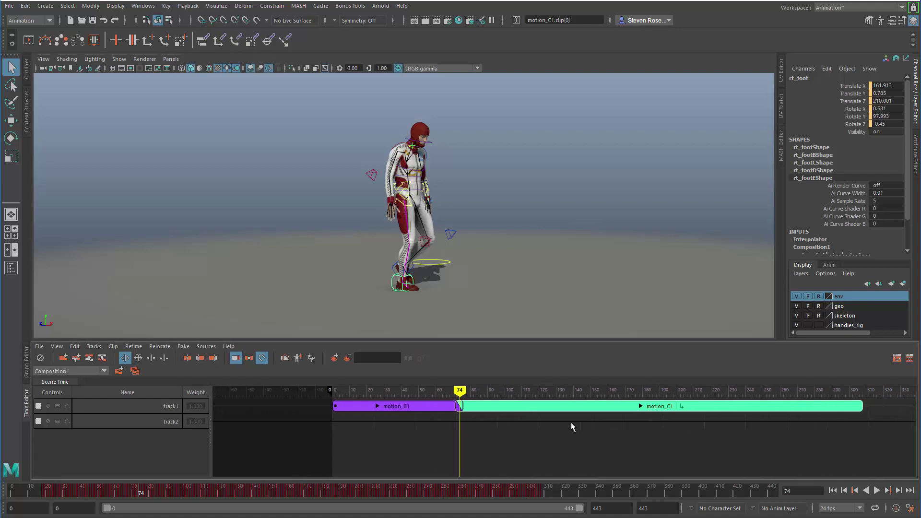
alt+middle_drag(571, 422, 534, 421)
alt+right_drag(535, 421, 543, 423)
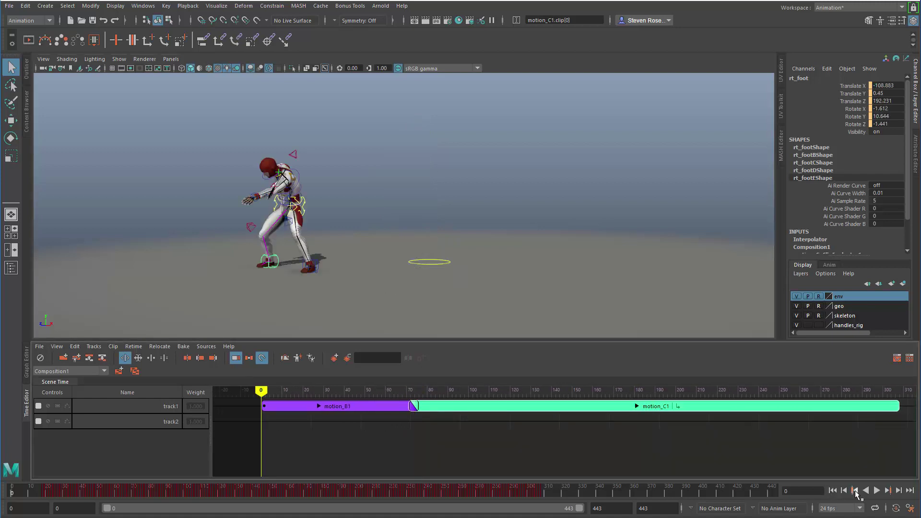
click(833, 490)
click(878, 490)
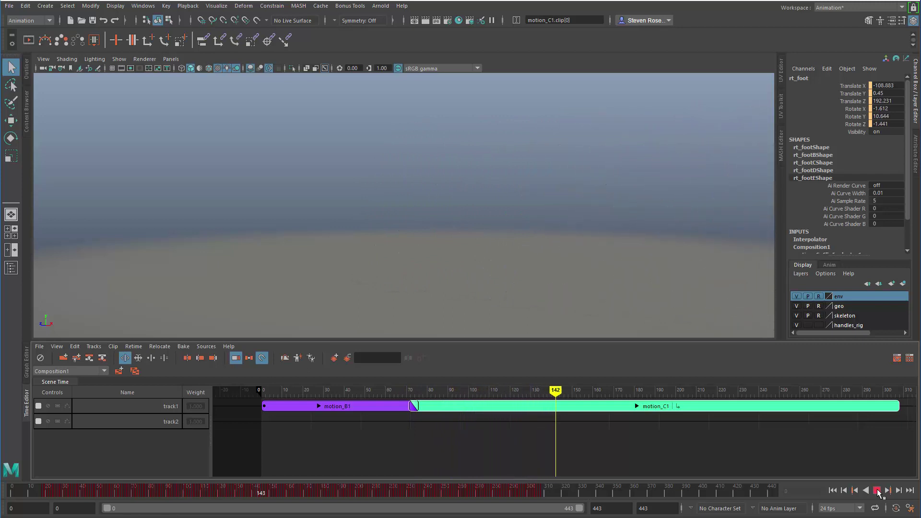
click(877, 490)
click(833, 490)
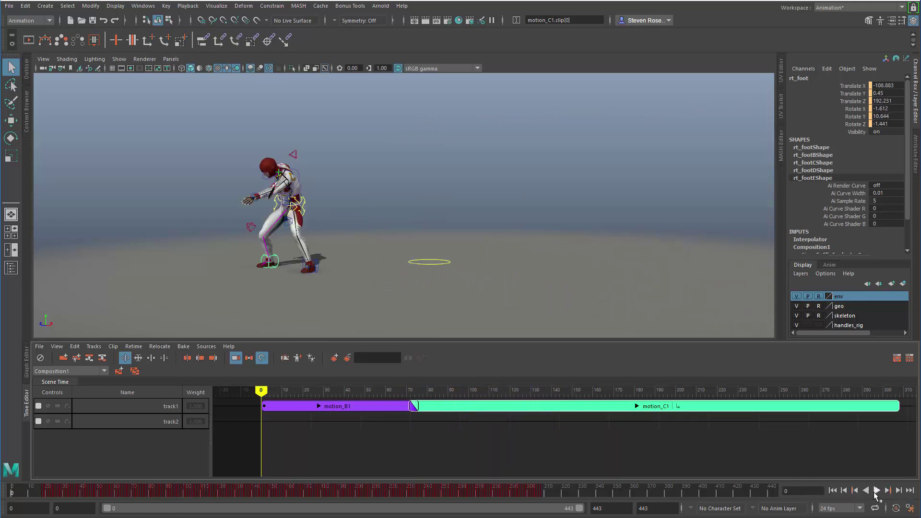
Step: Replay the overlapped motion_B1 and motion_C1 sequence, stop it at frame 150, and return to frame 0
click(877, 492)
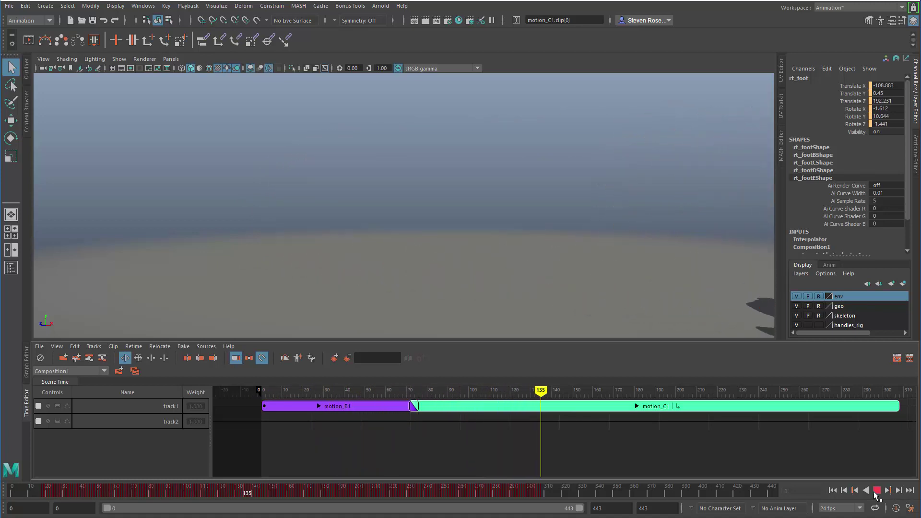
click(877, 491)
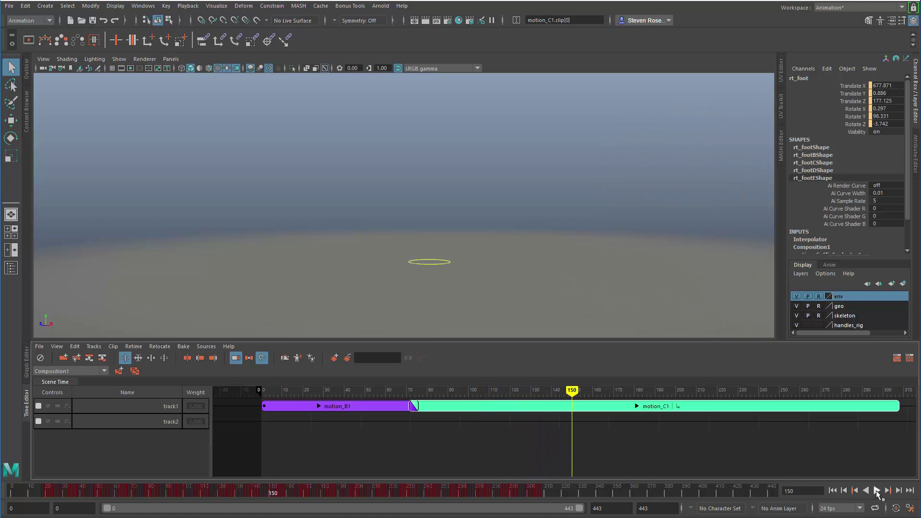
click(833, 490)
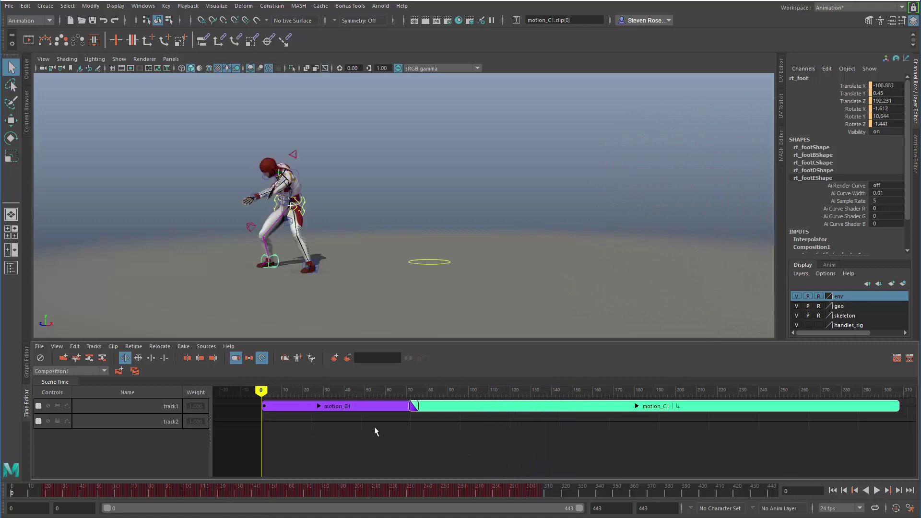
Step: Examine the character's pose inside the crossfade at frames 73 and 74
click(412, 391)
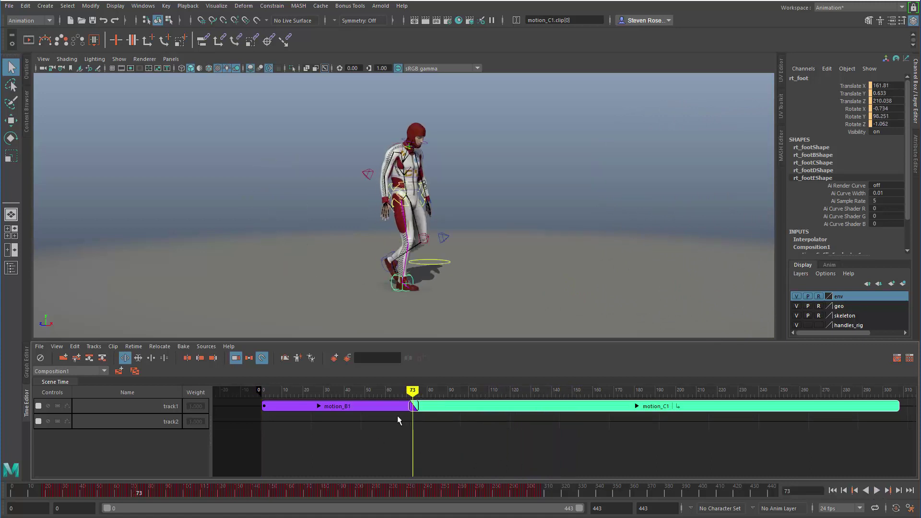
scroll(398, 416, up, 3)
scroll(529, 428, up, 2)
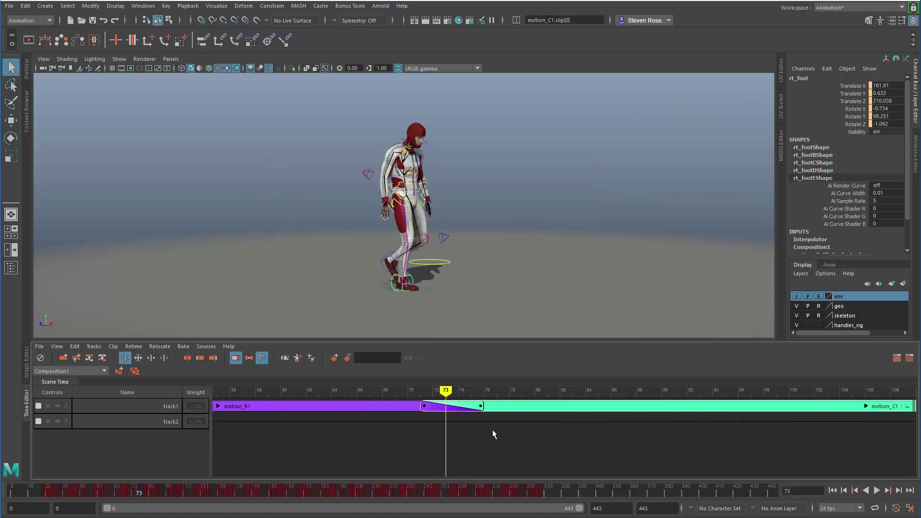
mouse_move(445, 391)
mouse_down()
mouse_move(495, 391)
mouse_move(416, 392)
mouse_move(513, 400)
mouse_move(408, 399)
mouse_move(457, 398)
mouse_up()
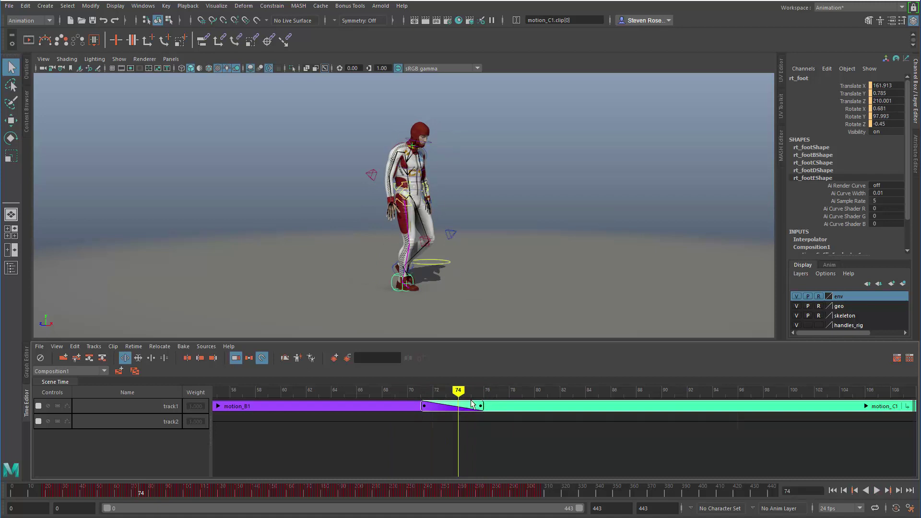
Step: Try to open the custom curve of the crossfade between motion_B1 and motion_C1 for editing
right_click(469, 407)
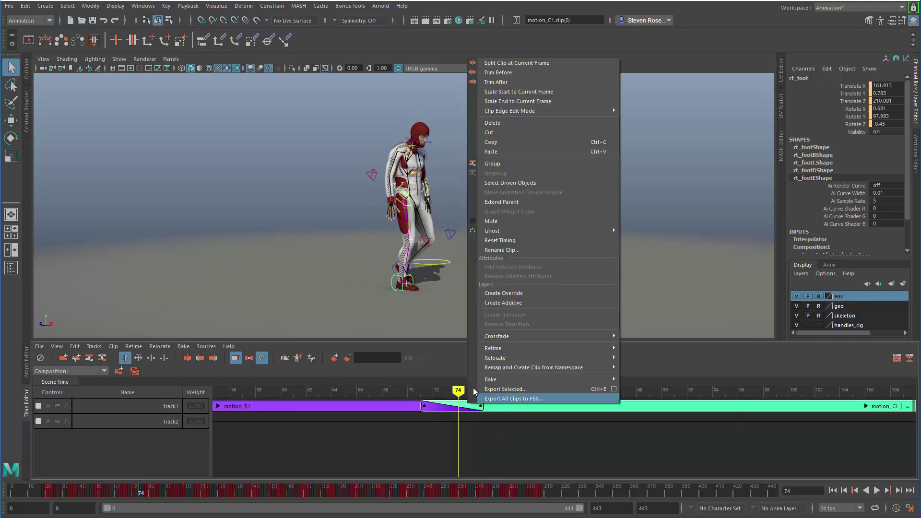
mouse_move(487, 363)
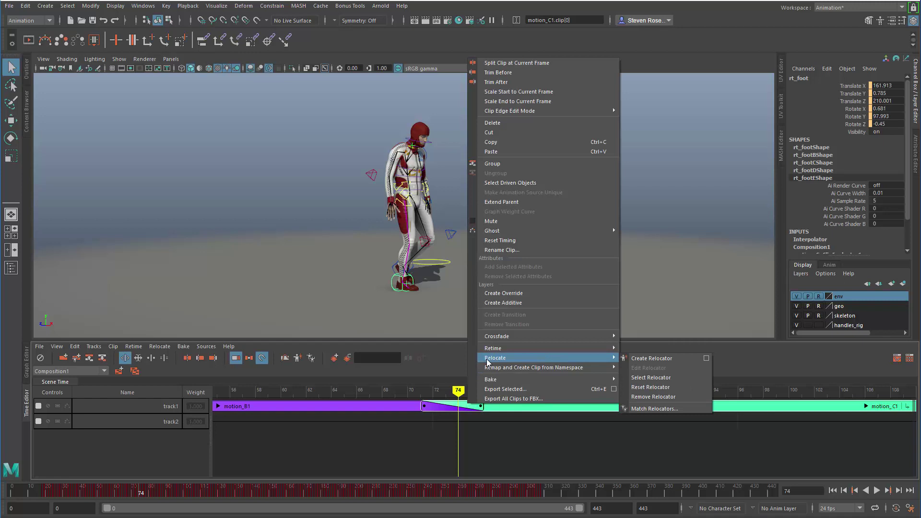
mouse_move(496, 340)
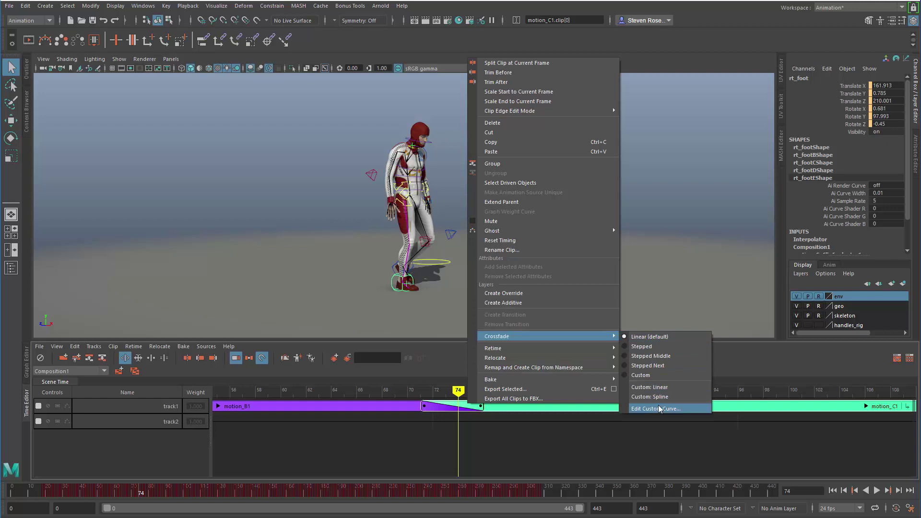
click(658, 407)
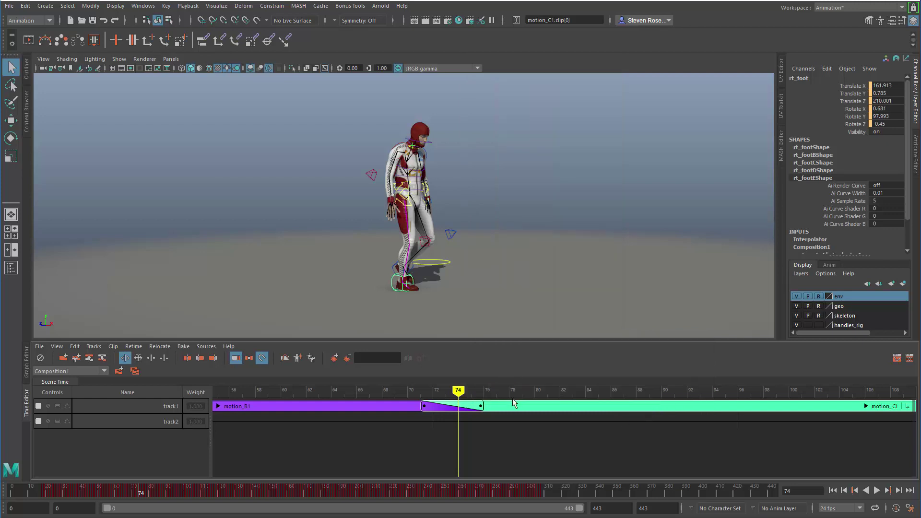
right_click(517, 402)
mouse_move(586, 360)
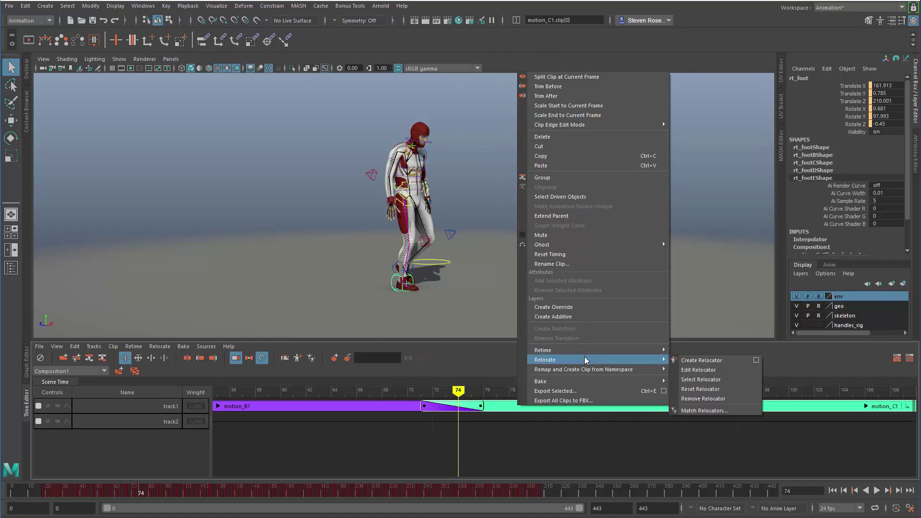
Step: Set the crossfade between motion_B1 and motion_C1 to Custom
click(466, 412)
right_click(467, 411)
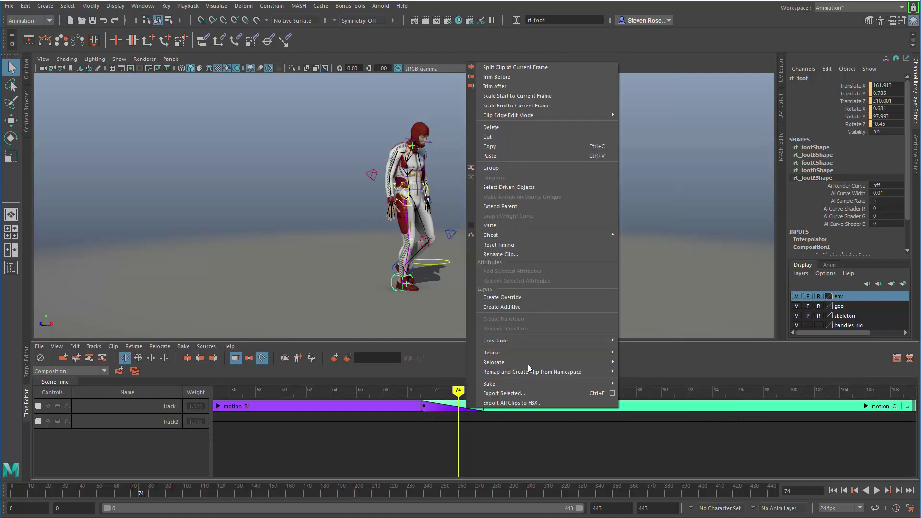
mouse_move(537, 341)
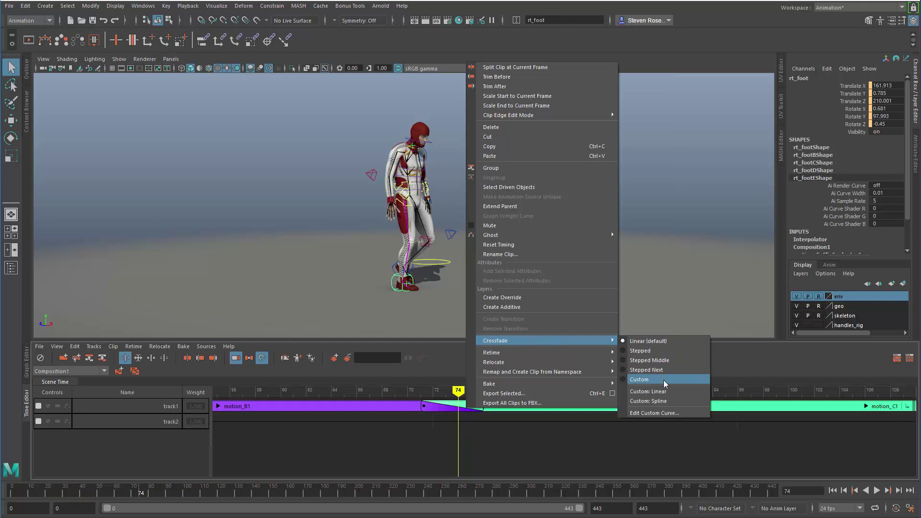
click(663, 380)
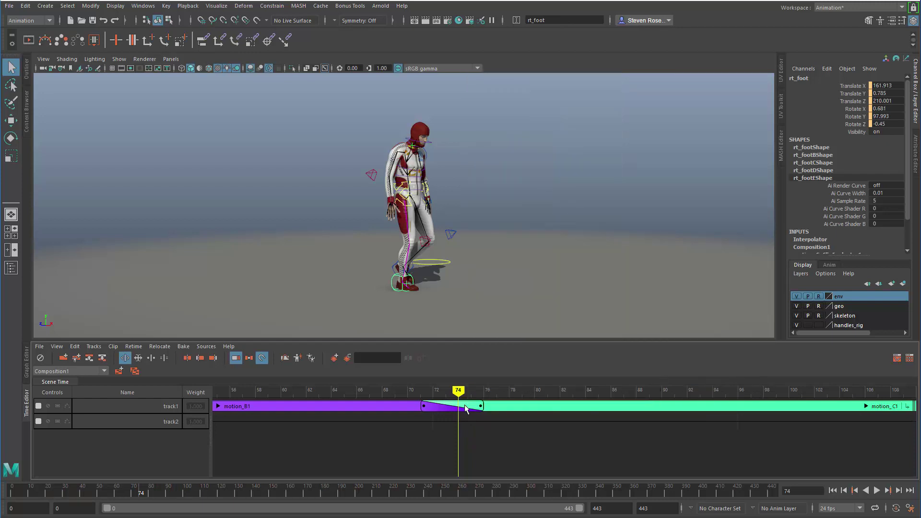
Step: Open the custom crossfade curve in the Graph Editor and bend the start key's tangent downward
right_click(466, 409)
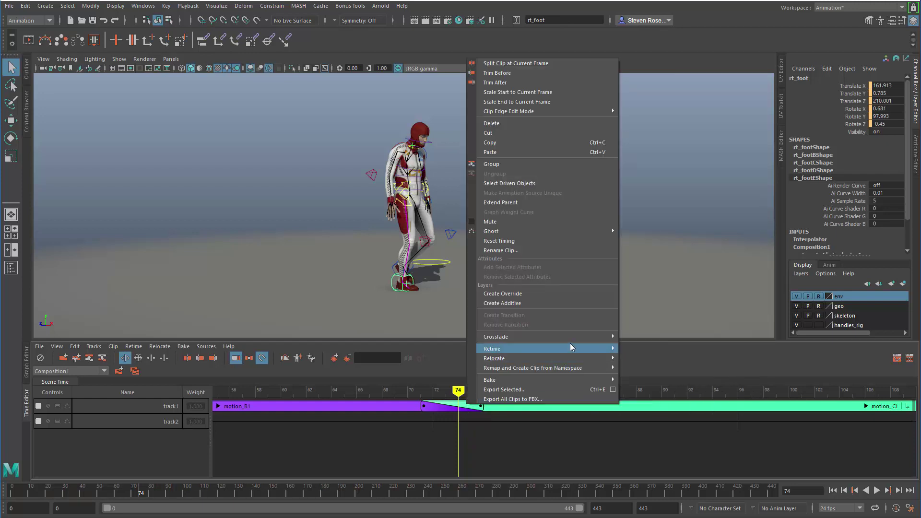
mouse_move(552, 337)
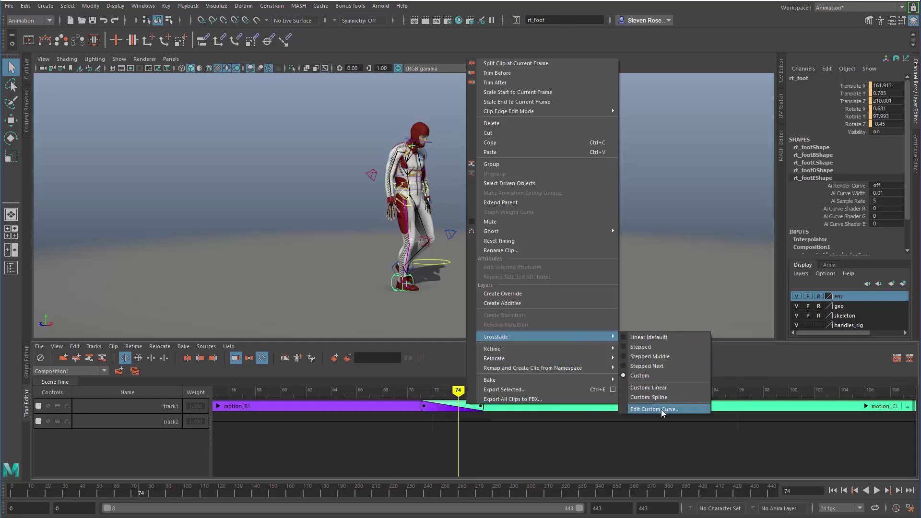
click(661, 410)
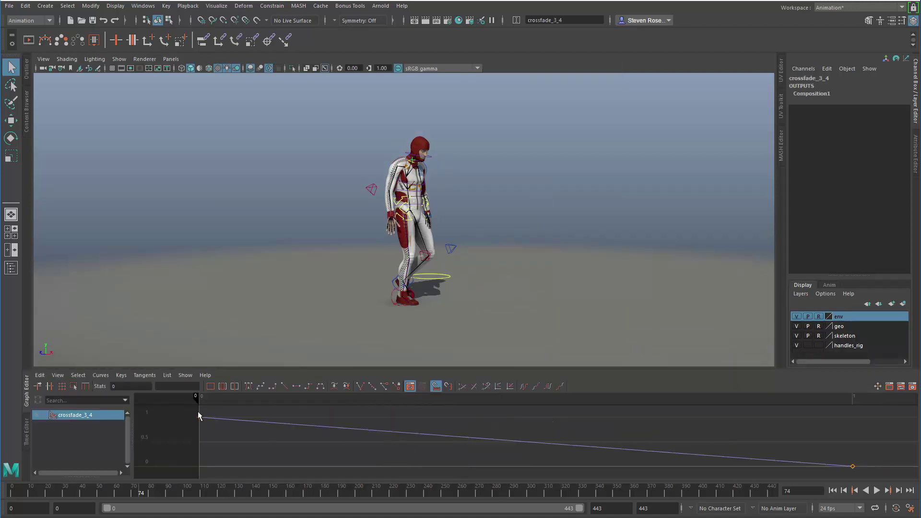
drag(192, 409, 235, 432)
click(256, 421)
middle_drag(265, 433, 264, 440)
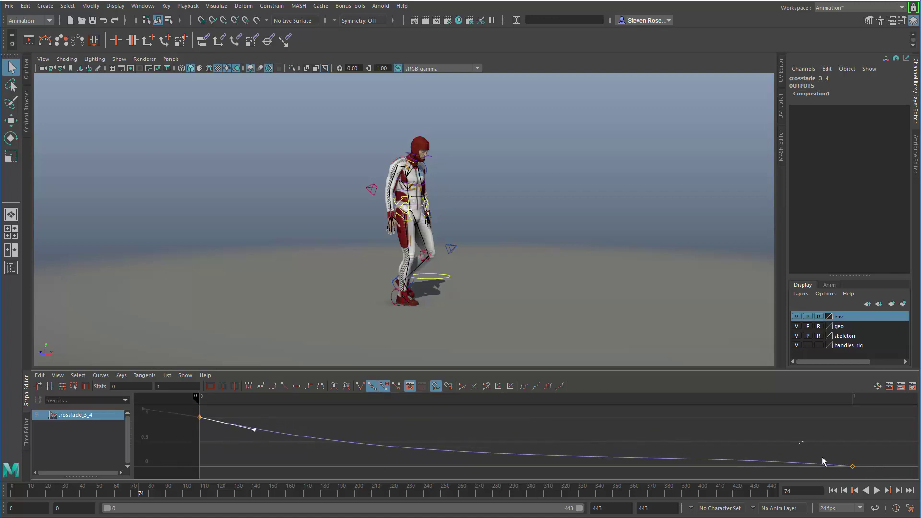
Step: Raise the end key's incoming tangent on the crossfade curve and adjust the start key's tangent again
click(853, 466)
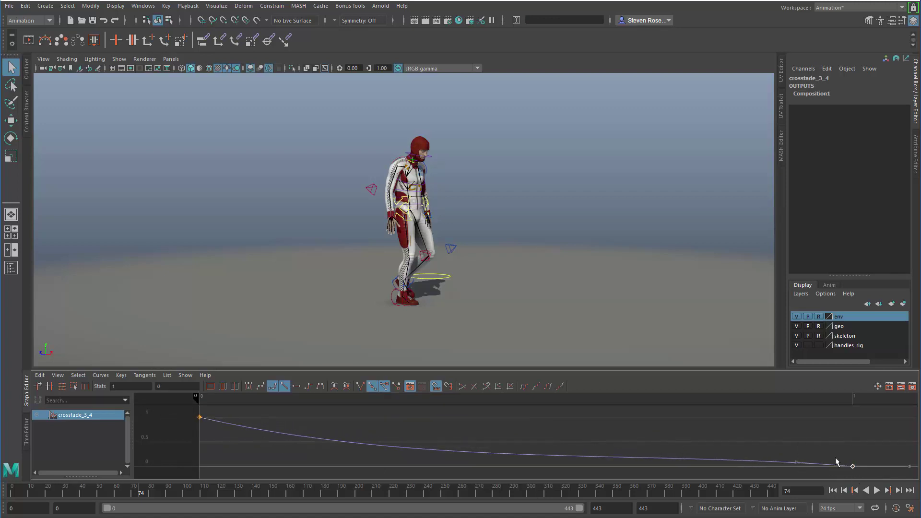
mouse_move(823, 468)
middle_down()
mouse_move(814, 457)
mouse_move(813, 474)
mouse_move(810, 464)
middle_up()
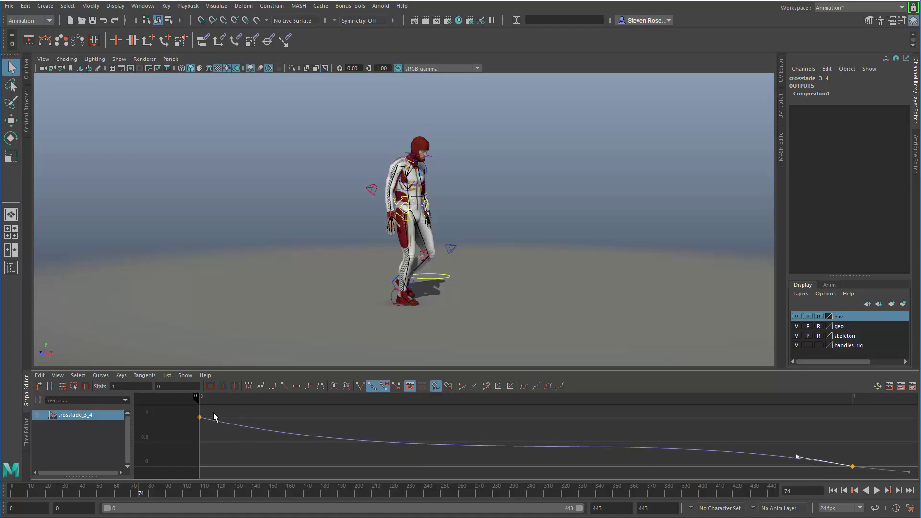
drag(217, 441, 217, 441)
middle_drag(251, 428, 259, 444)
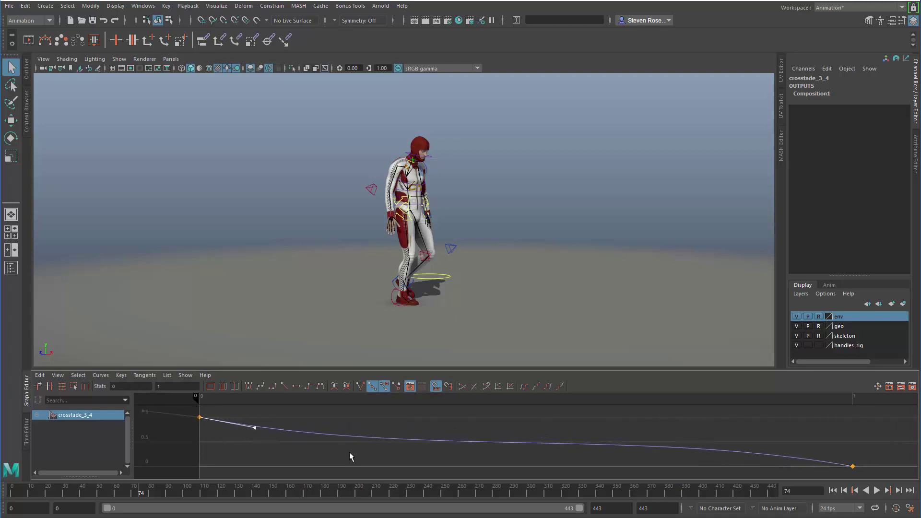
Step: Check the reshaped crossfade in the Time Editor at frame 73 and go back to its curve
click(26, 434)
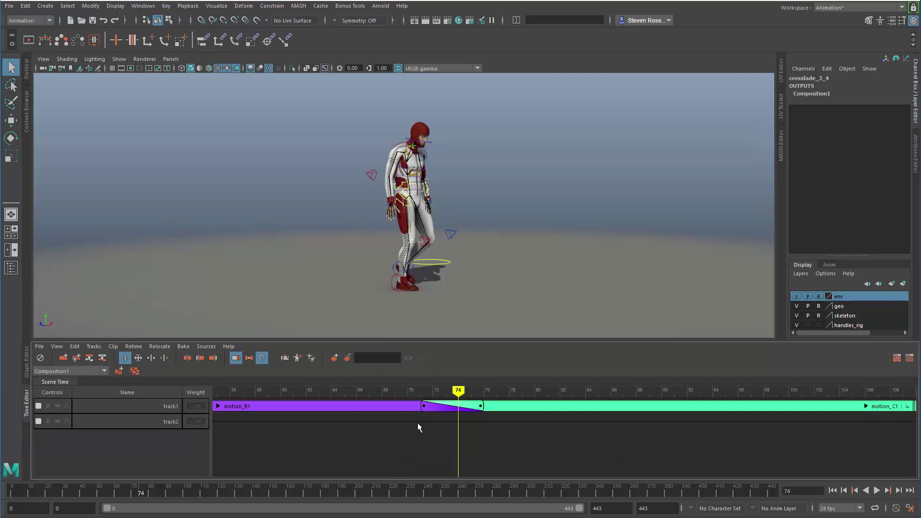
mouse_move(456, 390)
mouse_down()
mouse_move(393, 390)
mouse_move(520, 390)
mouse_move(393, 390)
mouse_move(445, 389)
mouse_up()
click(27, 369)
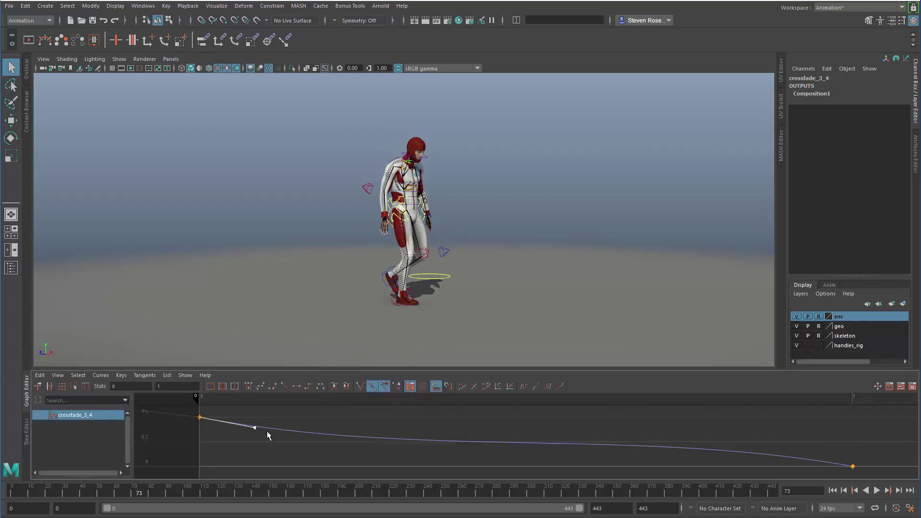
Step: Undo the tangent edits on the crossfade curve and return to the Time Editor
key(ctrl+z)
key(ctrl+z)
key(ctrl+z)
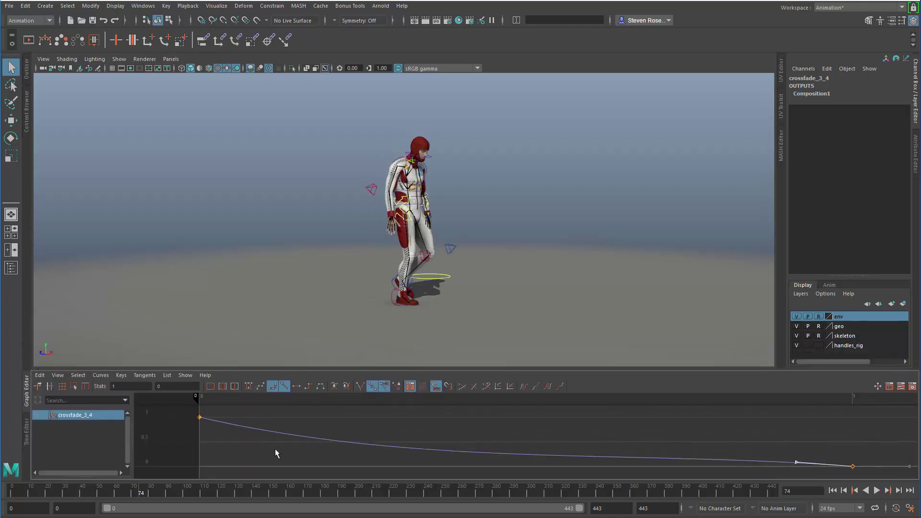
key(ctrl+z)
key(ctrl+z)
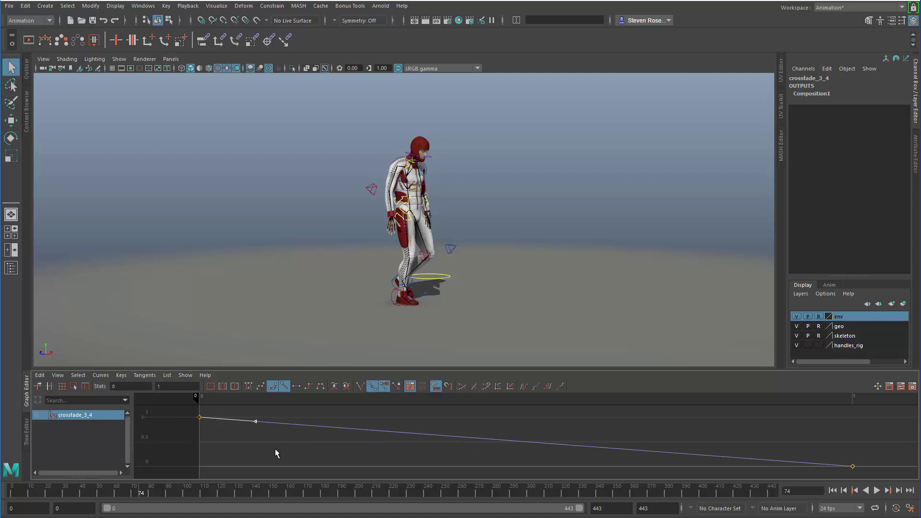
click(27, 434)
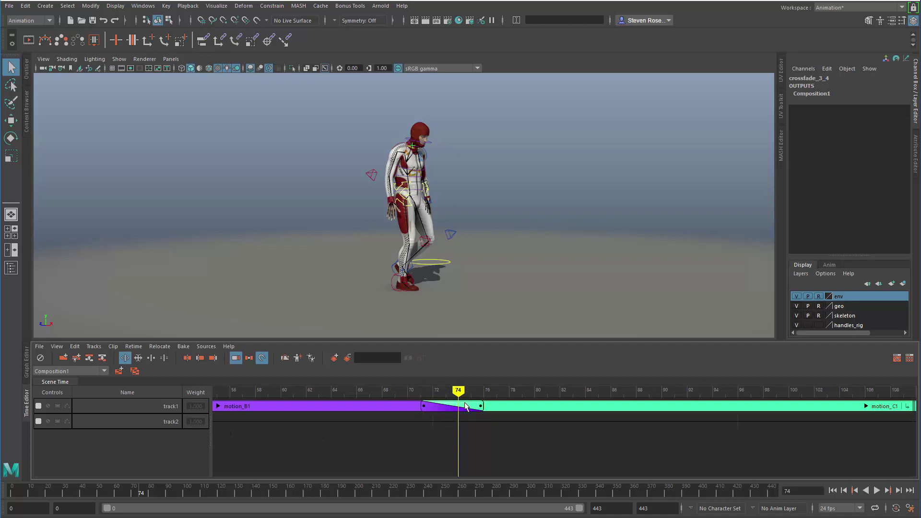
Step: Show both clips in full, play the crossfaded sequence from frame 0, and stop it at frame 133
scroll(496, 434, down, 5)
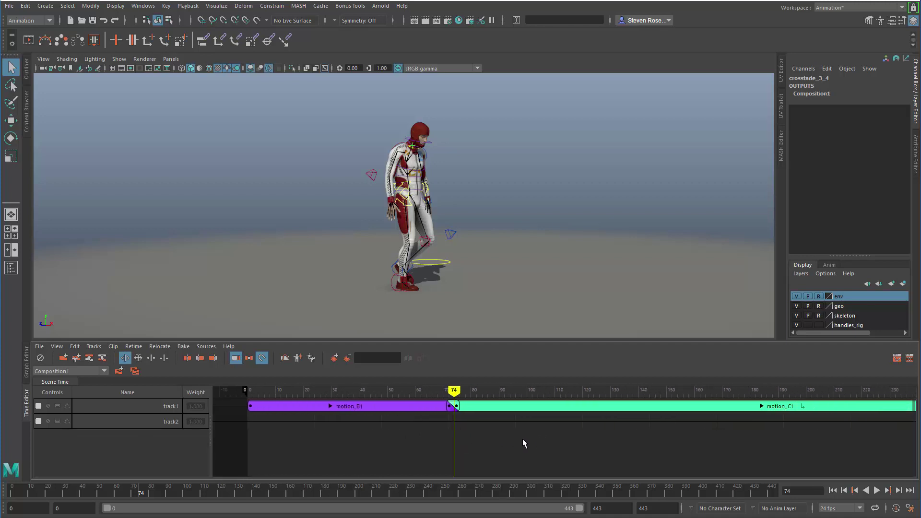
scroll(523, 439, down, 3)
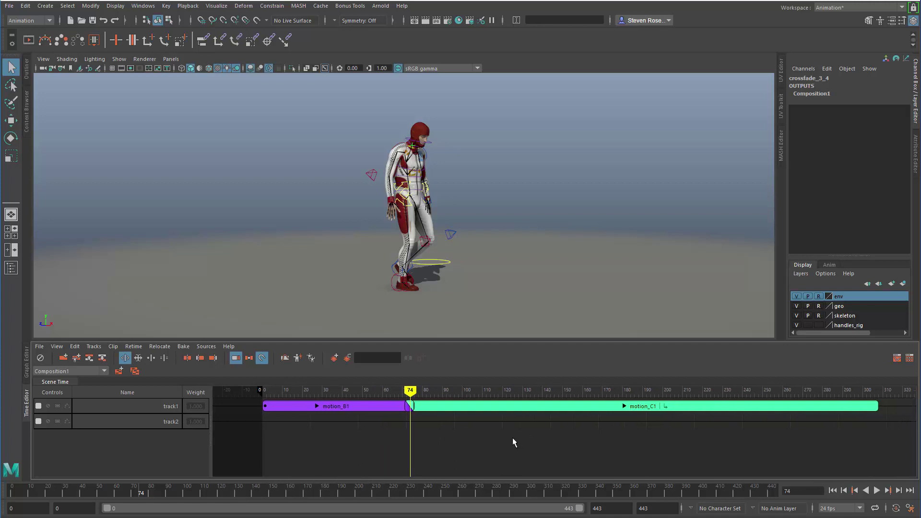
click(833, 490)
click(878, 491)
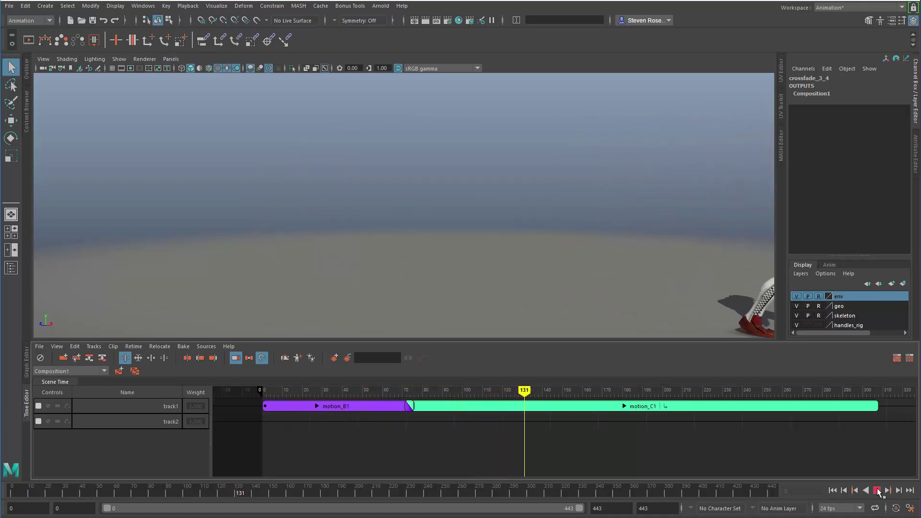
click(877, 491)
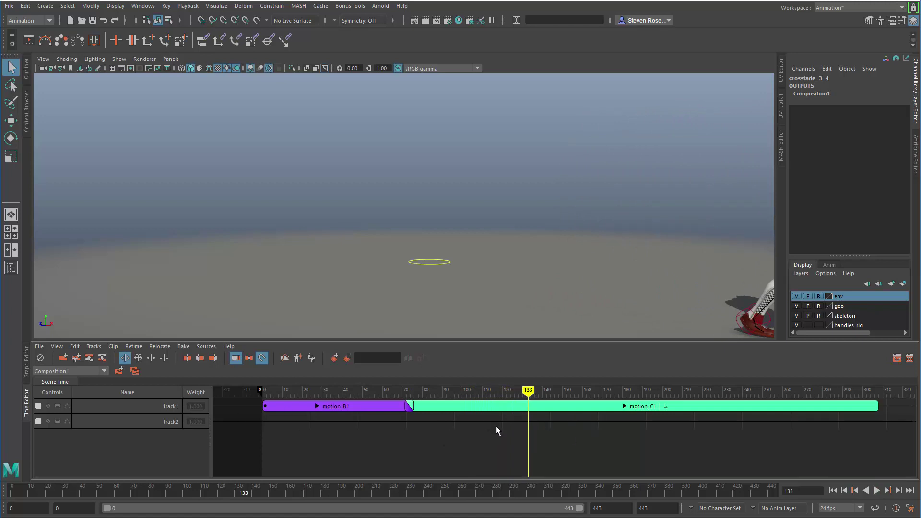
Step: Go to frame 72, switch clip edge editing to scaling, and stretch the end of motion_C1 past frame 320
click(486, 406)
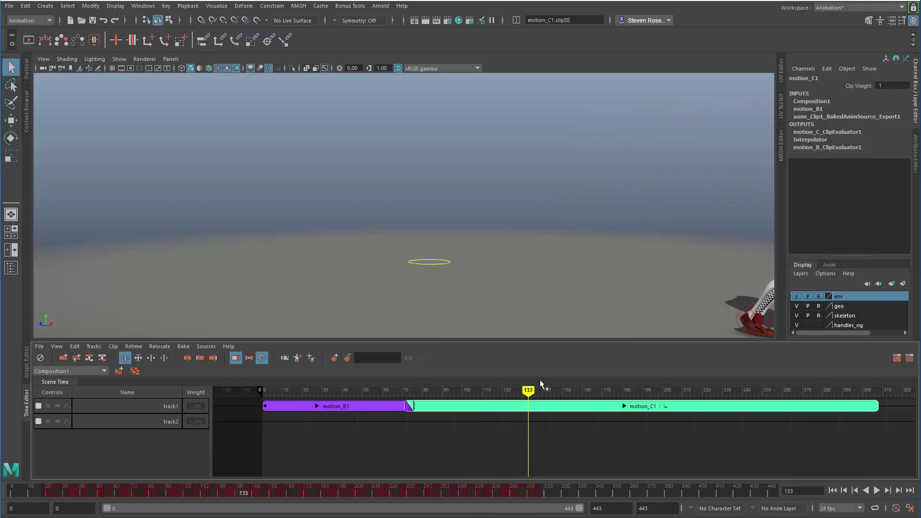
drag(529, 391, 406, 400)
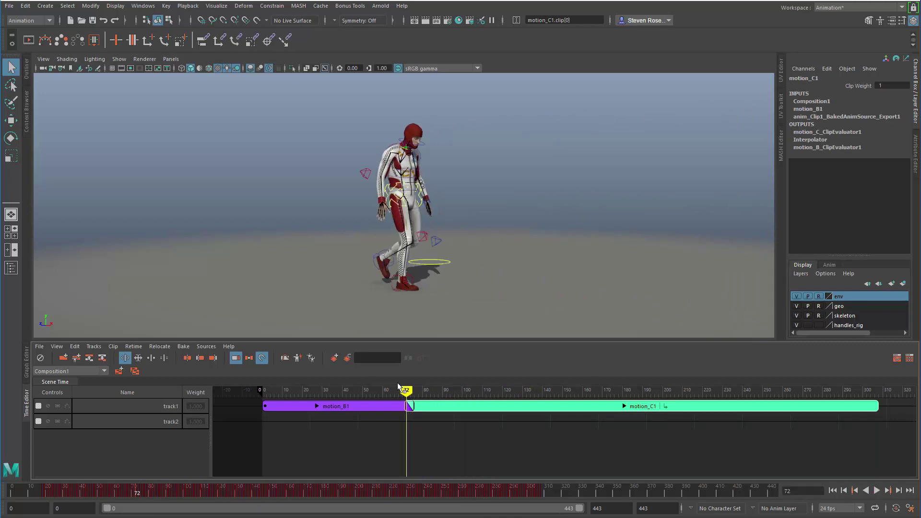
click(139, 358)
drag(881, 407, 920, 407)
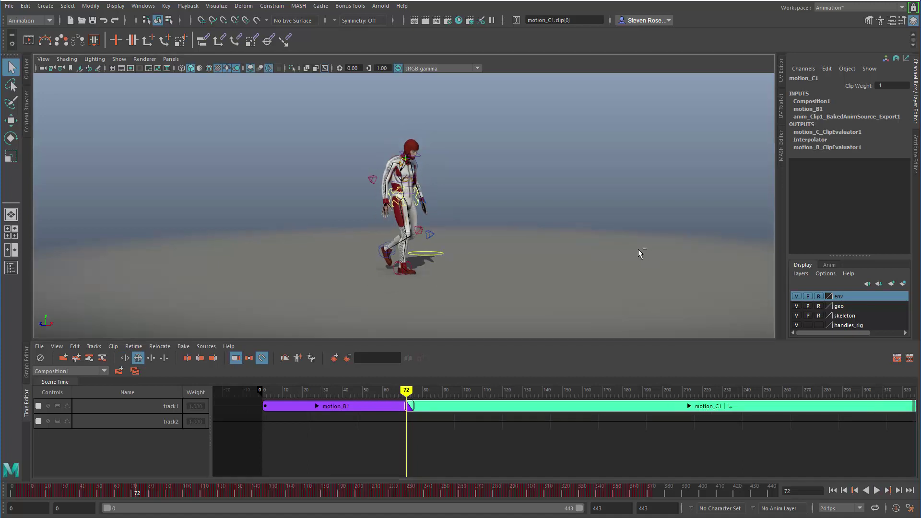
Step: Set the Clip Scale attribute of motion_C1 to 1.5, show the whole clip, and return to frame 0
key(ctrl+a)
scroll(828, 170, down, 3)
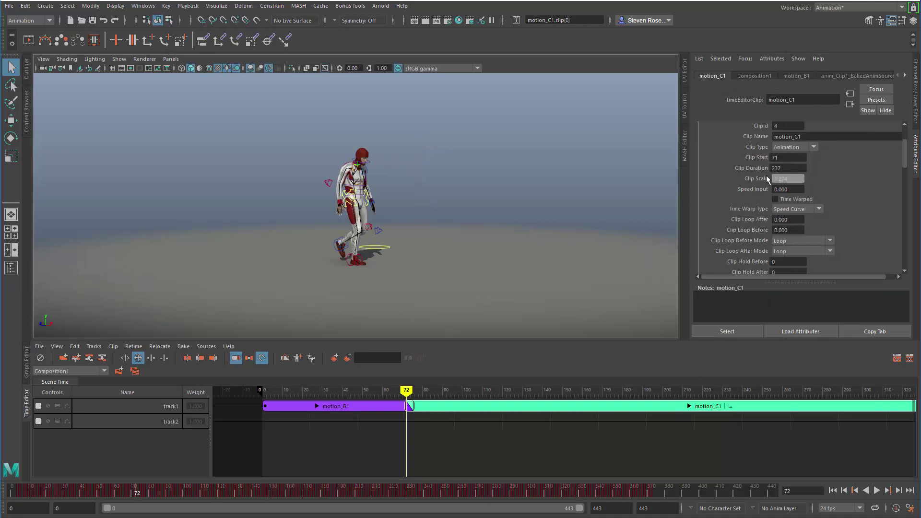
drag(792, 179, 765, 181)
text(1.5)
key(Return)
scroll(733, 439, down, 3)
alt+middle_drag(756, 431, 693, 426)
click(834, 490)
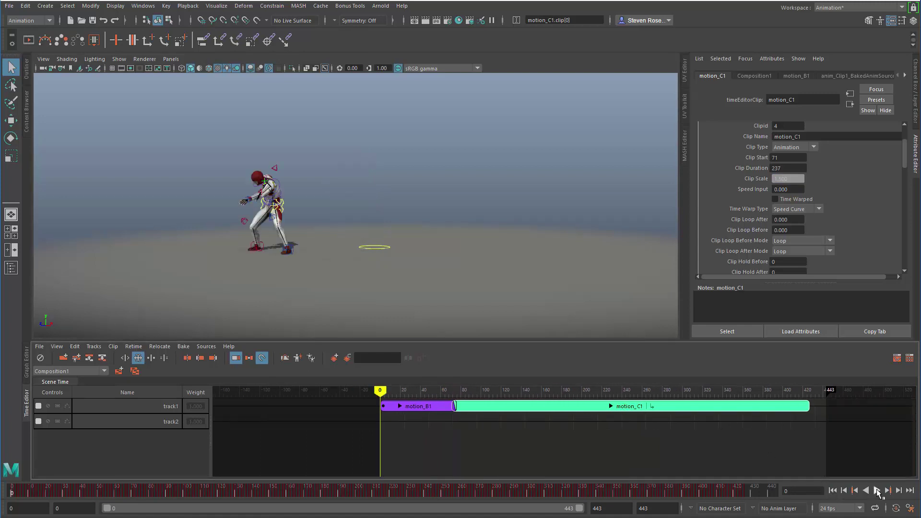
Step: Play the slowed sequence, stop at frame 132, and move motion_C1 to start at frame 68.5 for a longer crossfade
click(877, 491)
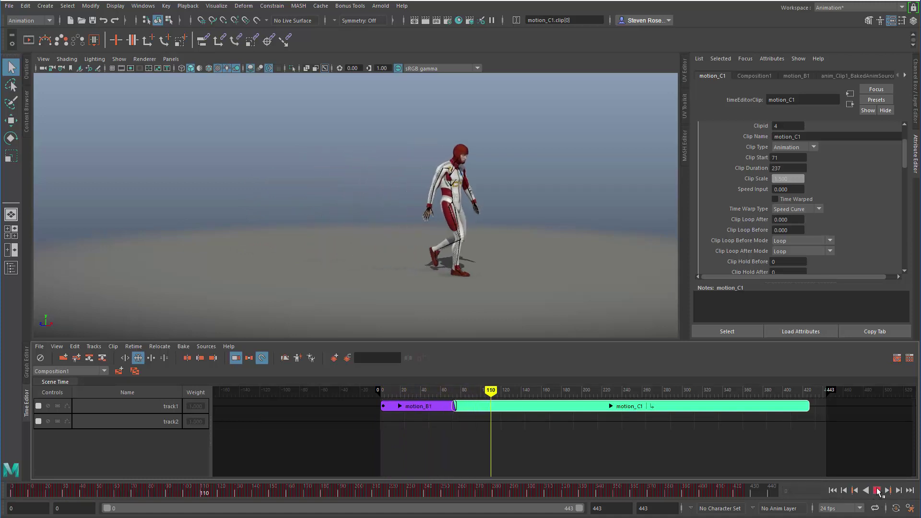
click(877, 490)
scroll(439, 430, up, 5)
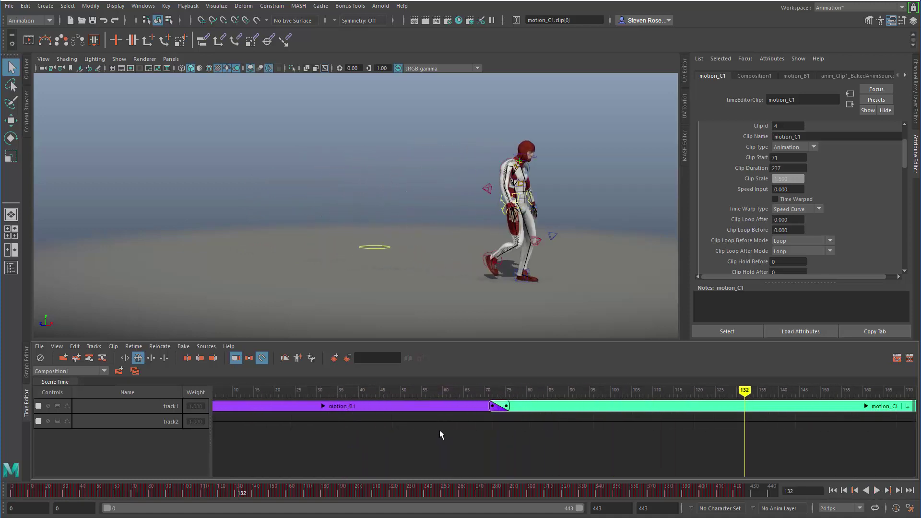
scroll(515, 422, up, 2)
scroll(526, 407, up, 2)
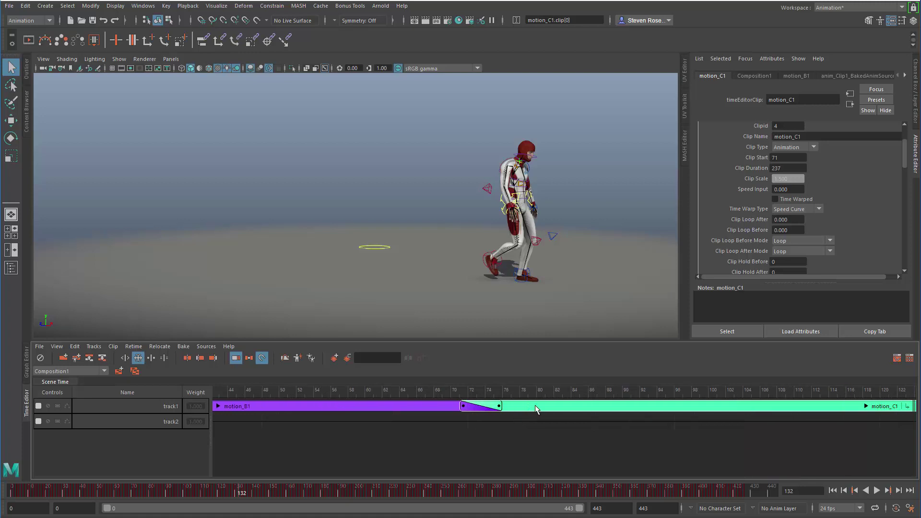
drag(539, 406, 521, 405)
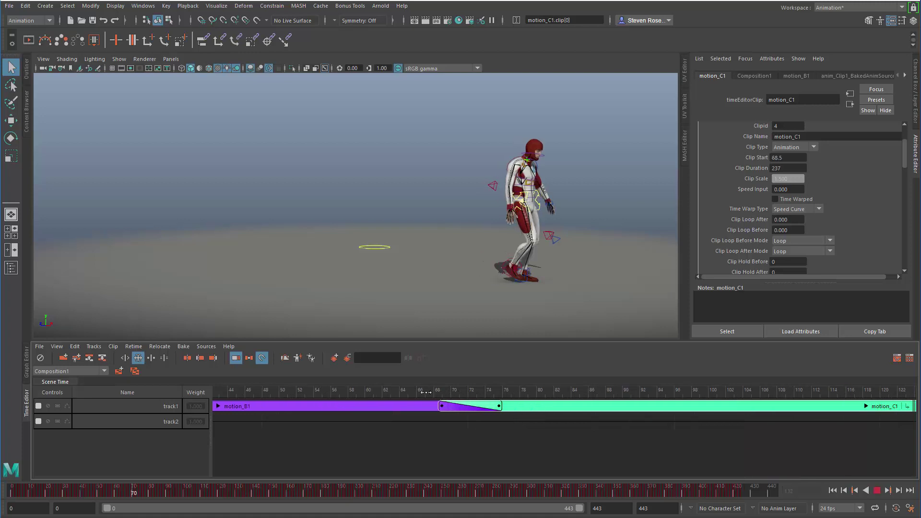
Step: Scrub to frame 69 to check the longer crossfade, replay the sequence from the start, and return to frame 0
mouse_move(403, 391)
mouse_down()
mouse_move(580, 392)
mouse_move(442, 392)
mouse_up()
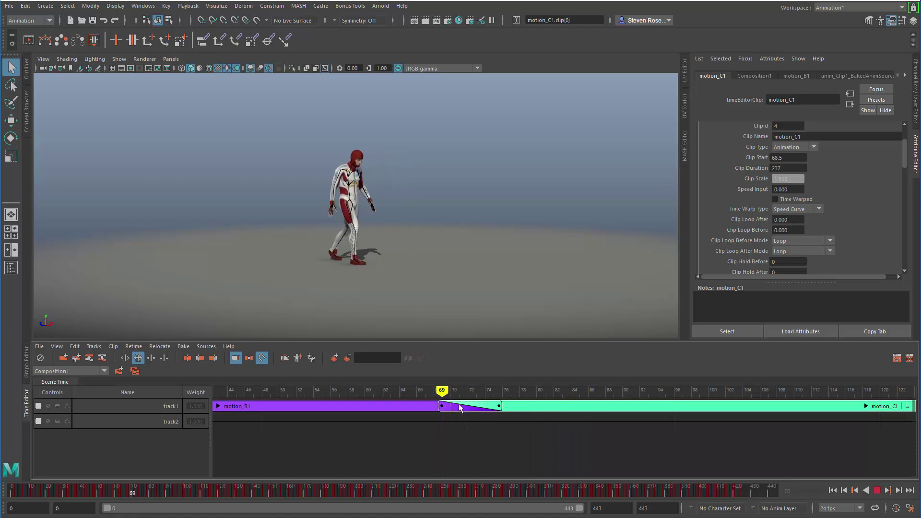
click(833, 490)
click(877, 490)
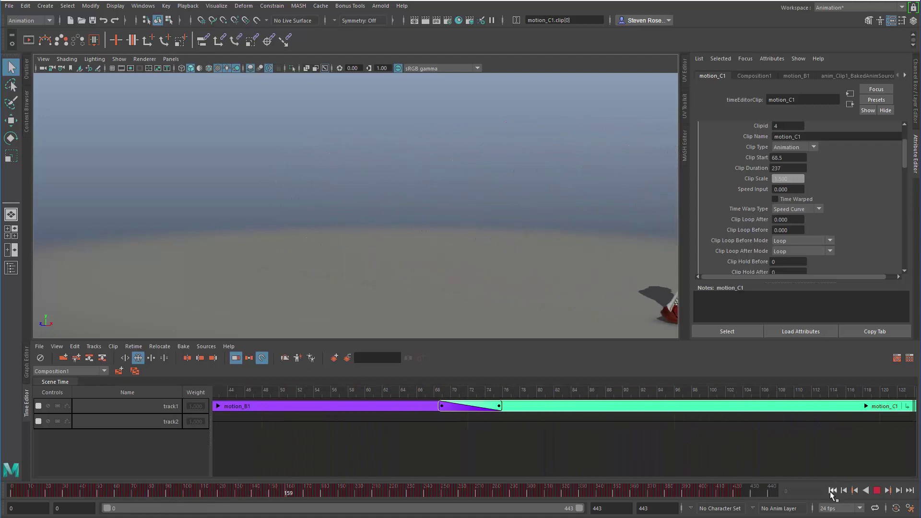
click(833, 490)
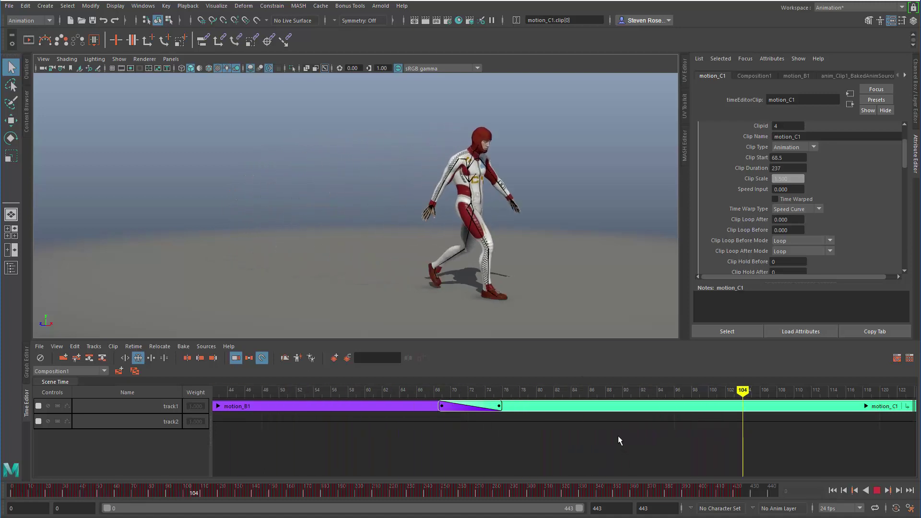
click(878, 491)
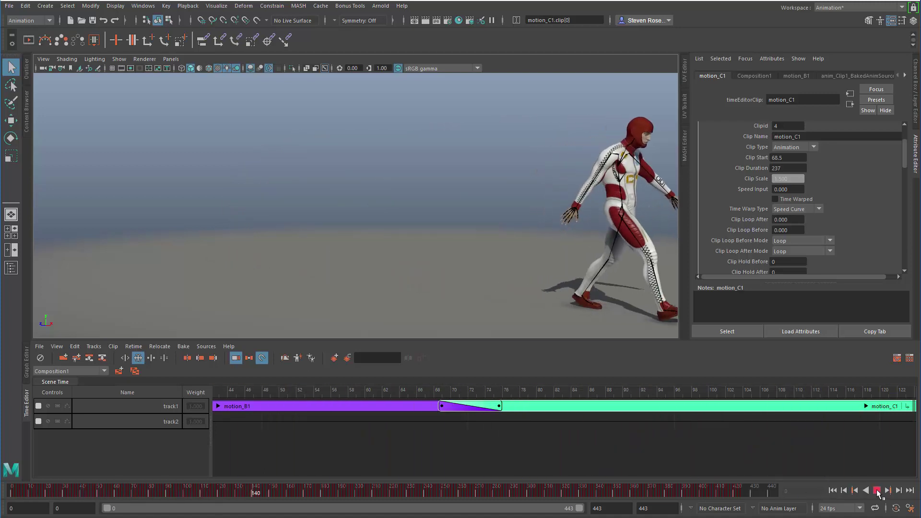
click(833, 491)
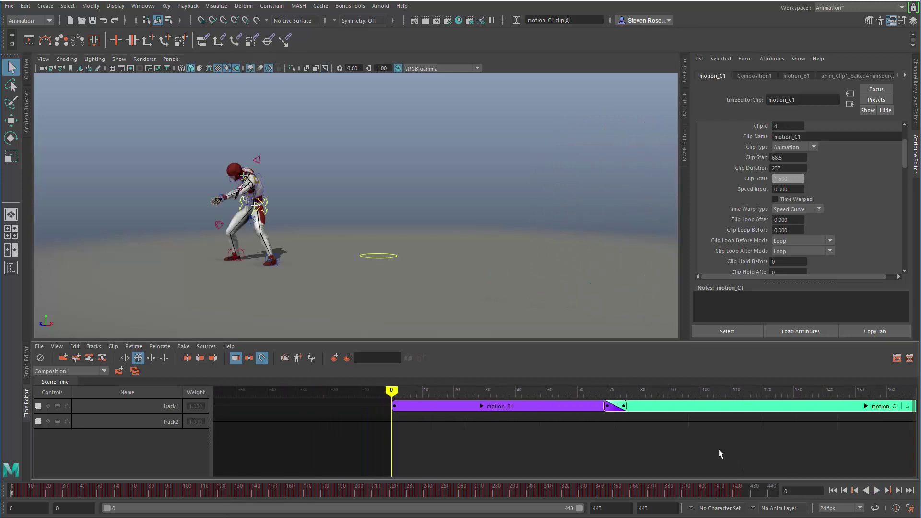
Step: Set the Clip Scale attribute of motion_C1 to 1
alt+middle_drag(719, 449, 517, 436)
scroll(623, 438, down, 3)
alt+middle_drag(623, 438, 531, 437)
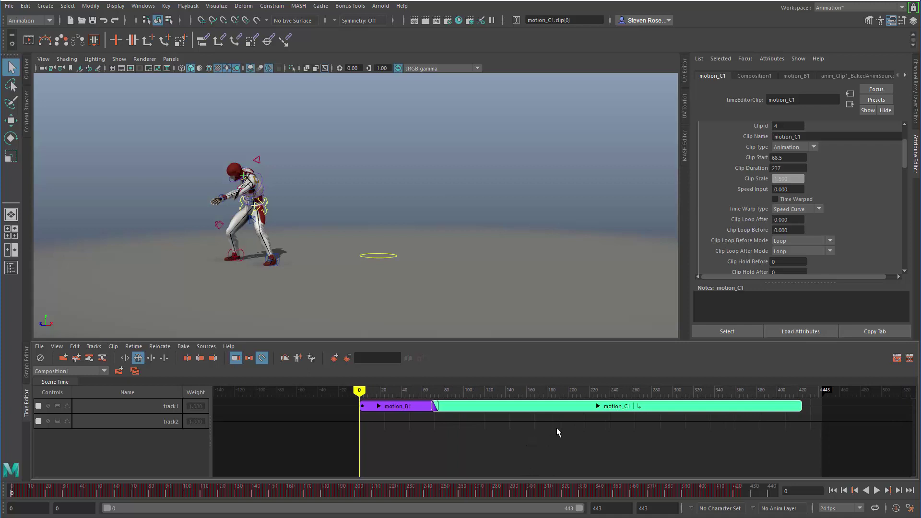
click(795, 180)
text(1)
key(Return)
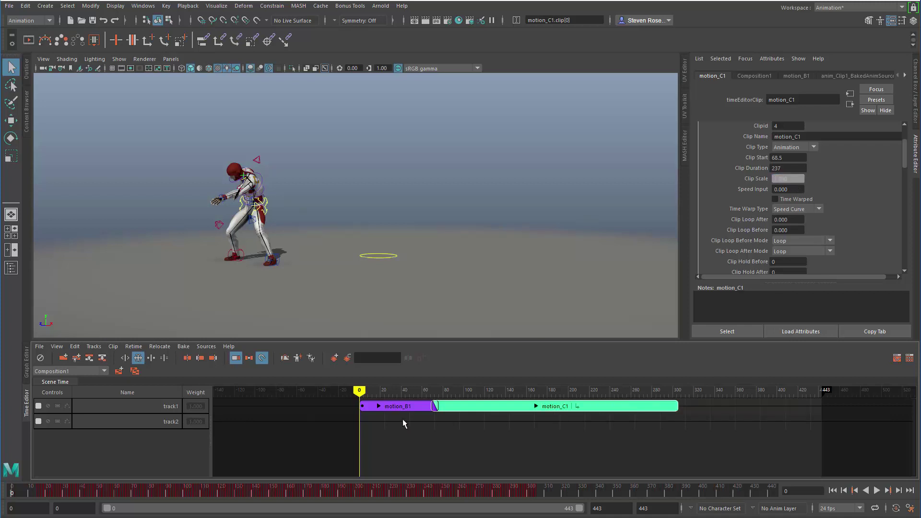
Step: Go to frame 73 and create a time warp on motion_C1, opening its curve for editing
click(436, 391)
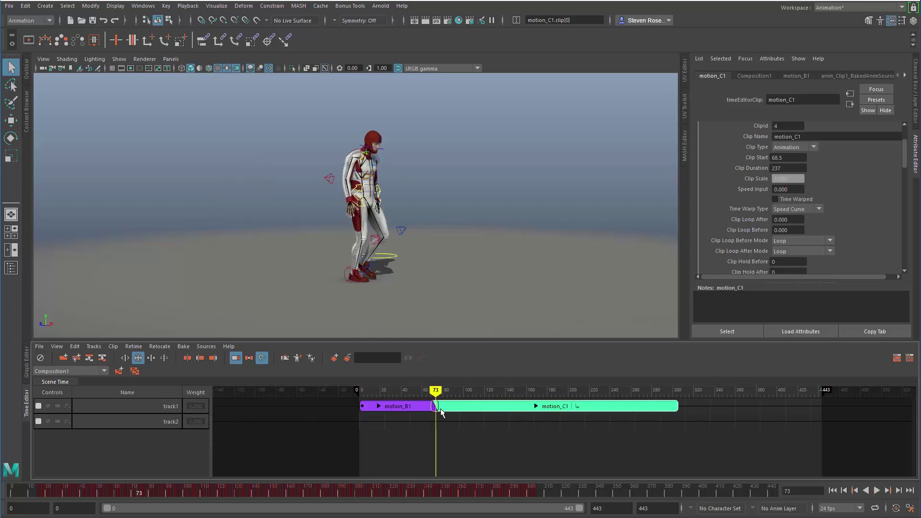
scroll(446, 412, up, 5)
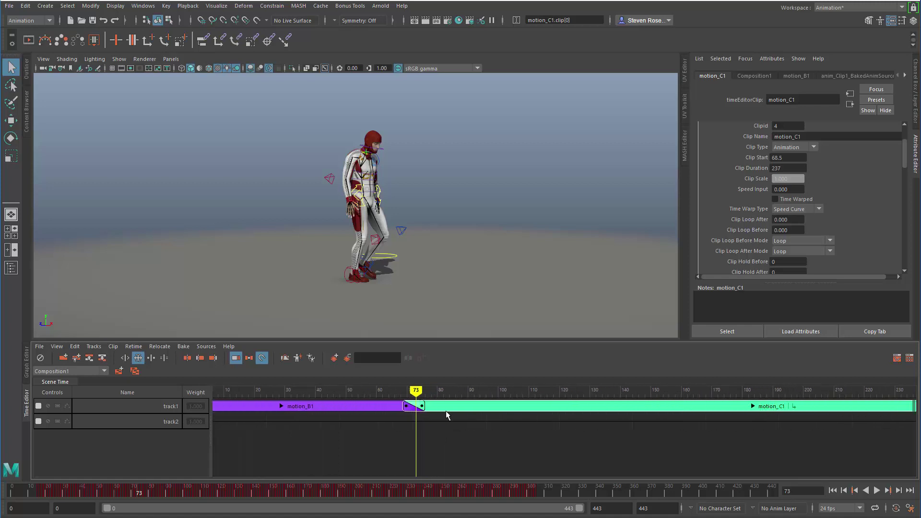
right_click(474, 409)
mouse_move(507, 355)
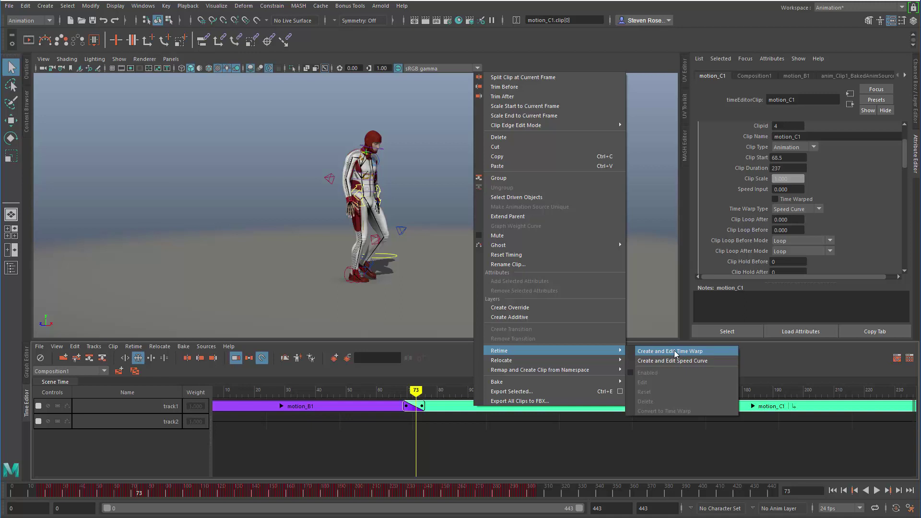
click(676, 354)
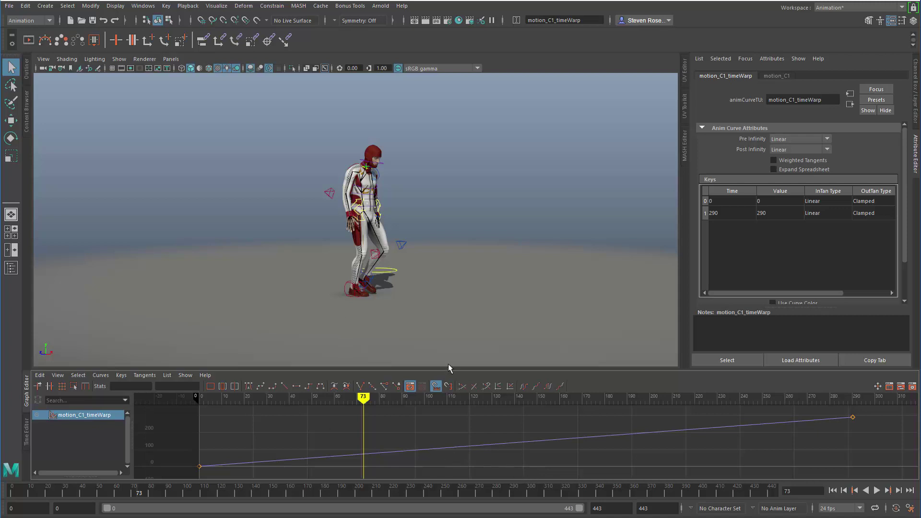
Step: Select motion_C1 in the Time Editor and compare its motion_C1_timeWarp and Retiming curves in the Graph Editor
click(27, 439)
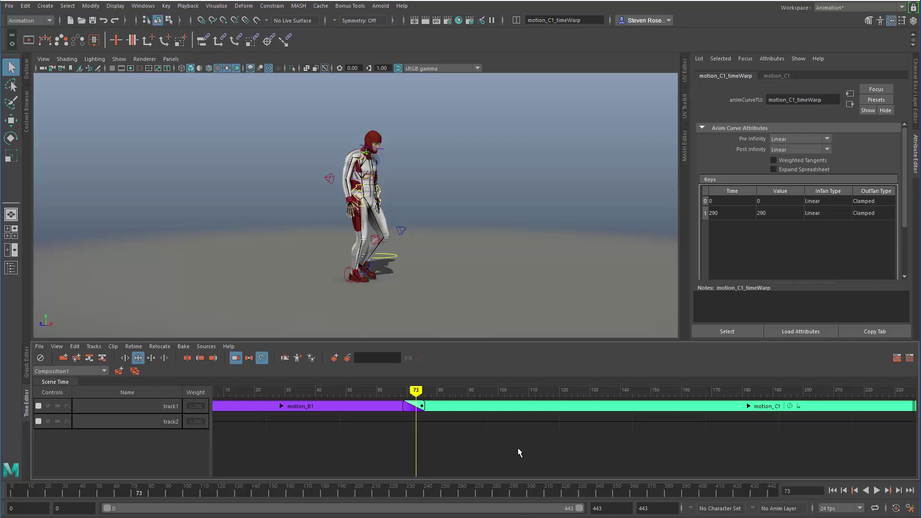
click(498, 404)
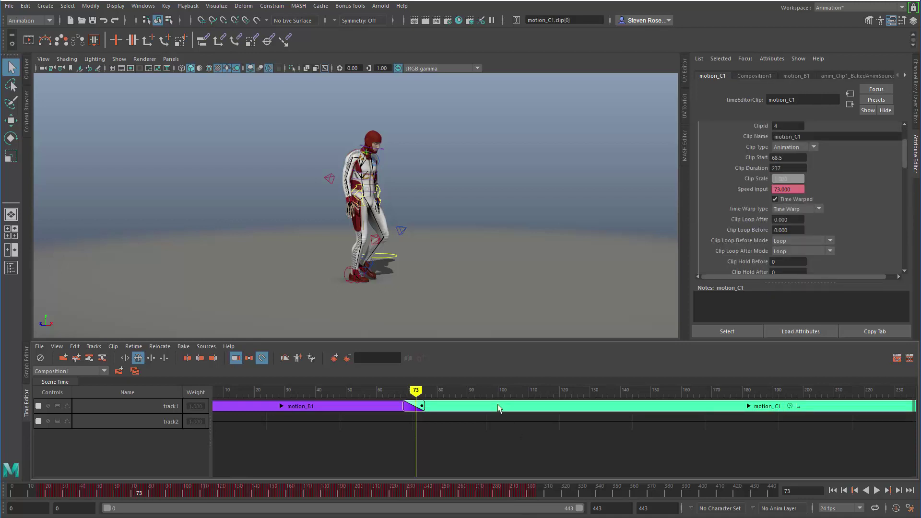
click(27, 370)
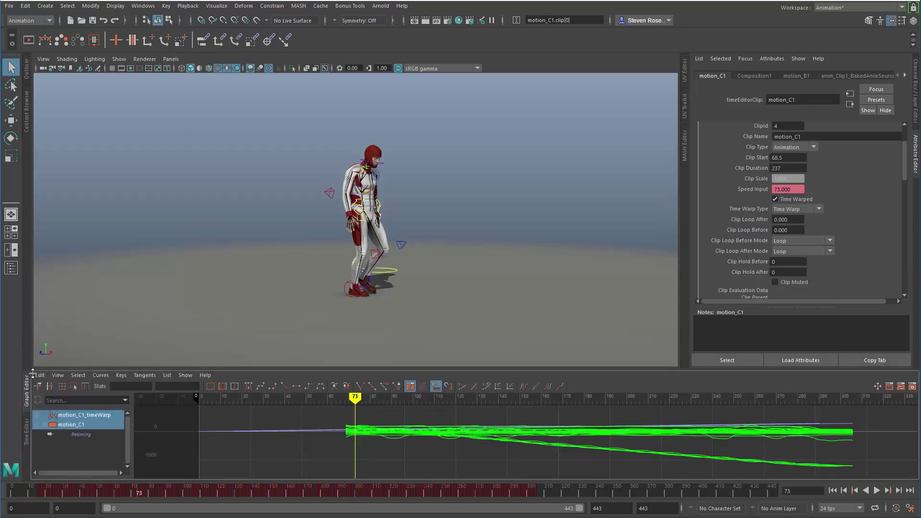
ctrl+click(76, 424)
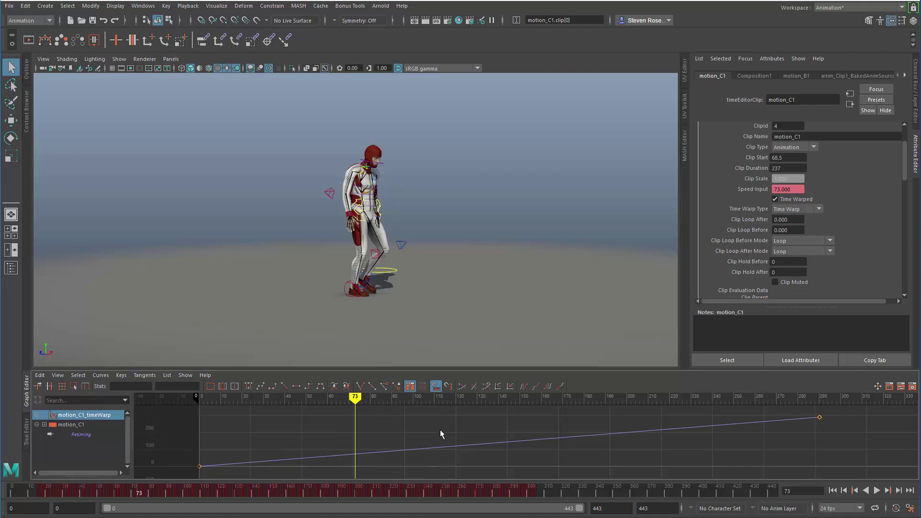
click(81, 434)
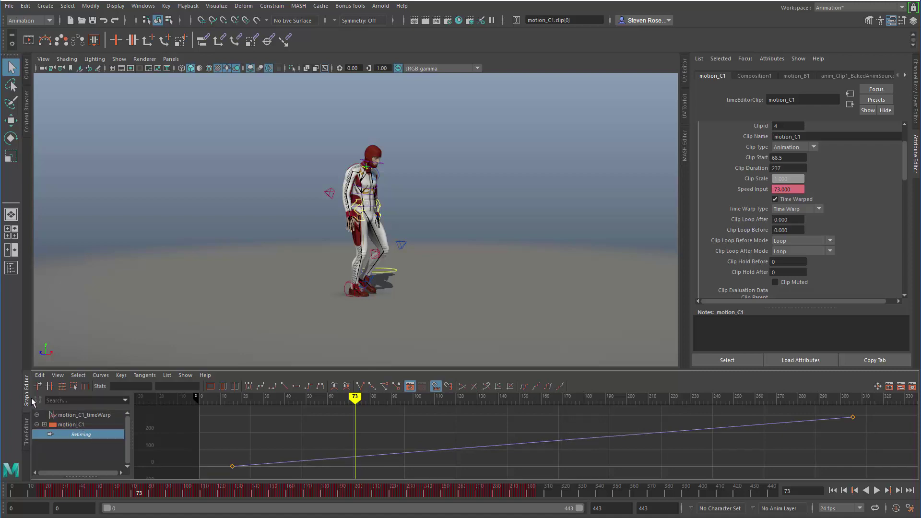
Step: Move motion_C1 to start at frame 201 in the Time Editor and examine its Retiming curve in the Graph Editor
click(28, 438)
scroll(480, 440, down, 3)
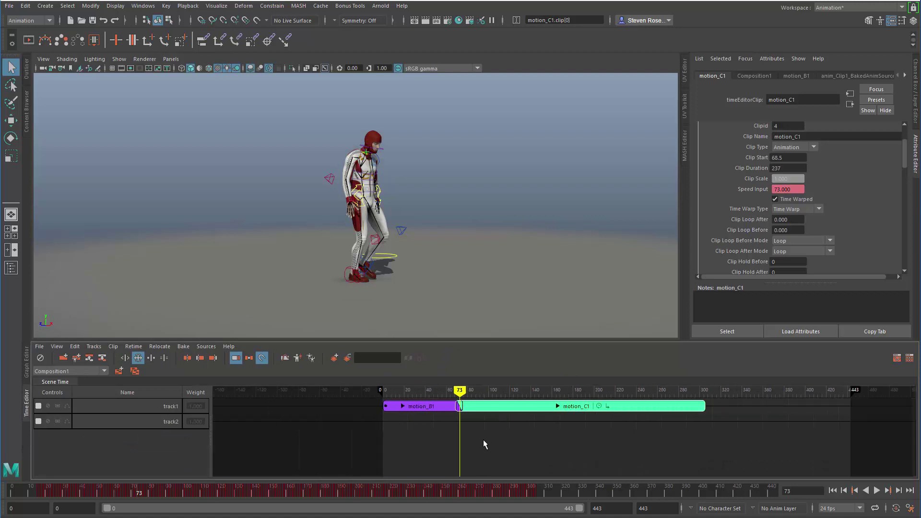
drag(488, 406, 628, 406)
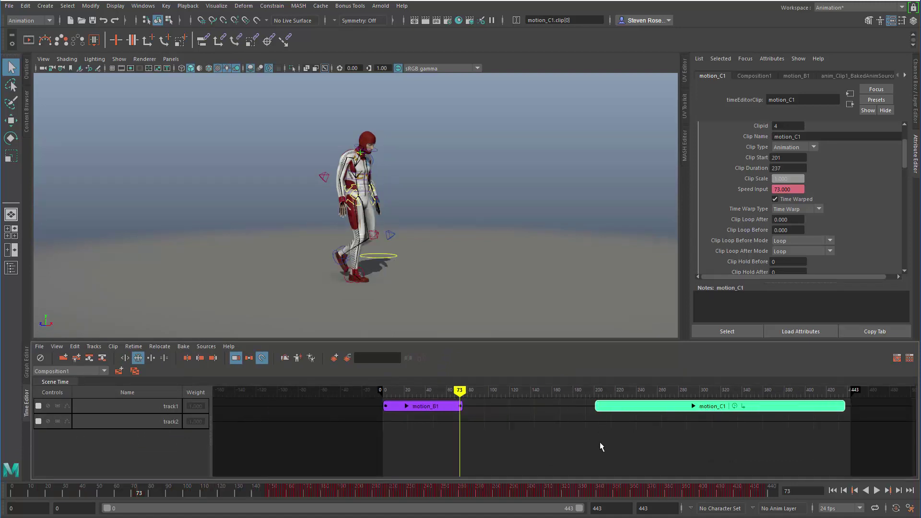
click(26, 371)
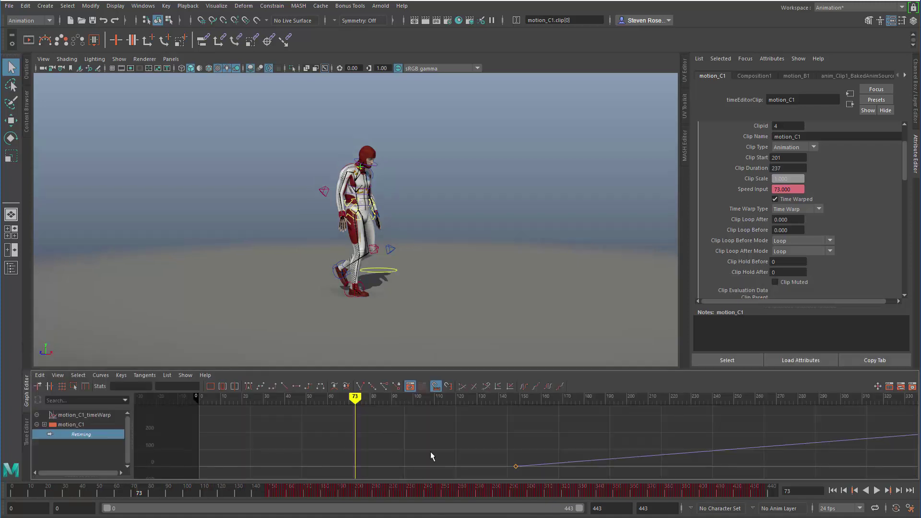
alt+middle_drag(542, 455, 481, 448)
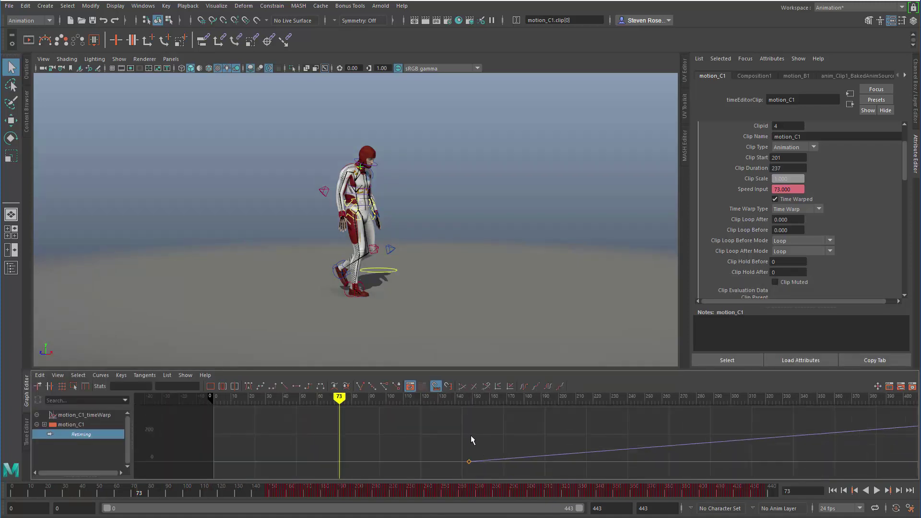
key(a)
alt+middle_drag(552, 438, 546, 437)
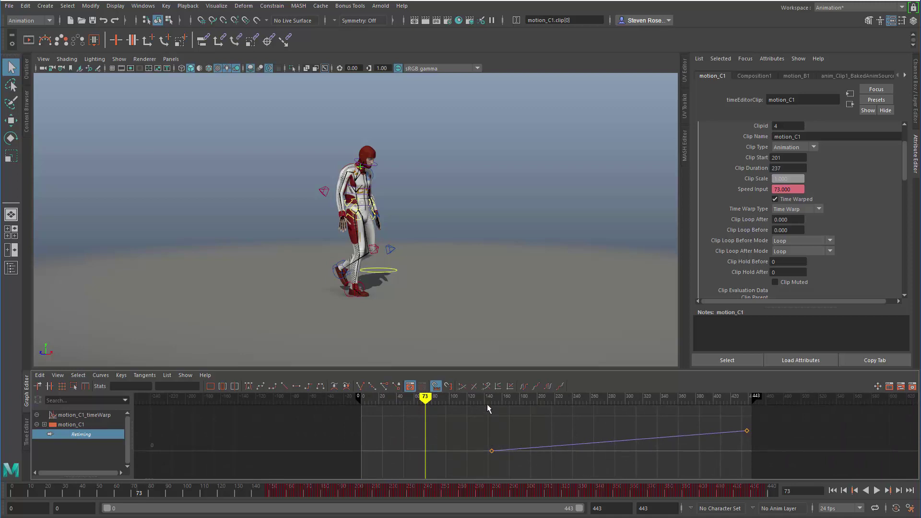
Step: Switch clip edge editing to trimming, extend the start of motion_C1 to frame 172, and undo both the extension and the clip move
click(27, 432)
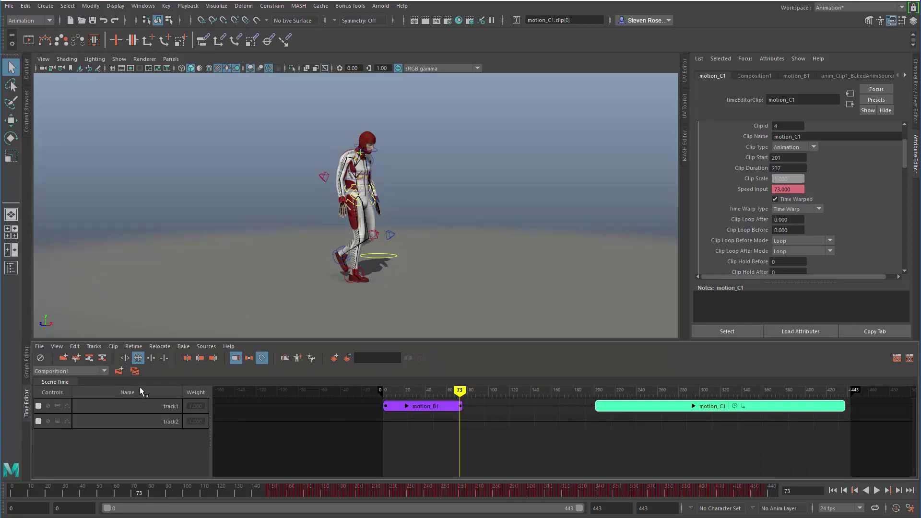
click(125, 358)
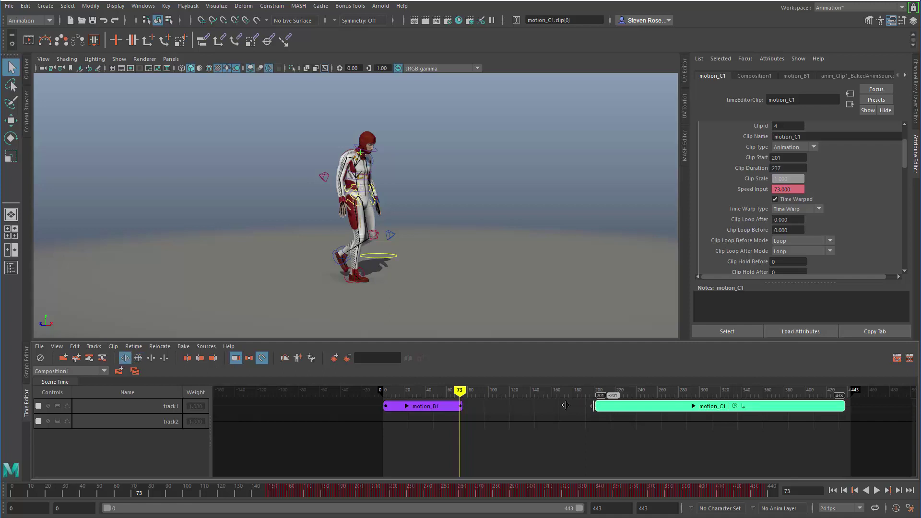
drag(595, 406, 566, 406)
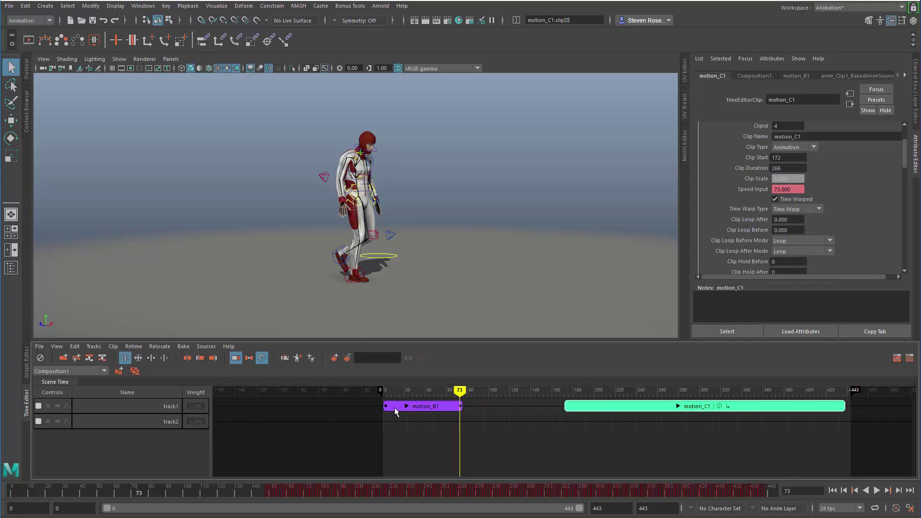
key(ctrl+z)
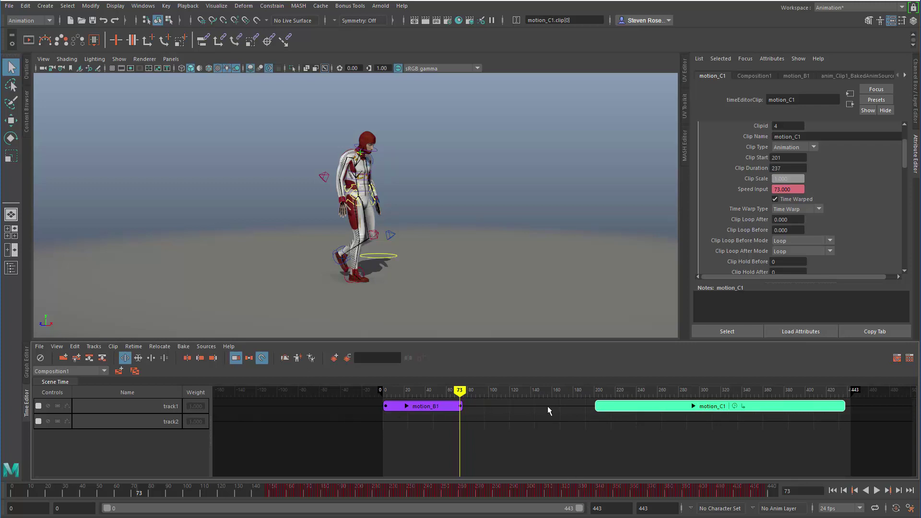
key(ctrl+z)
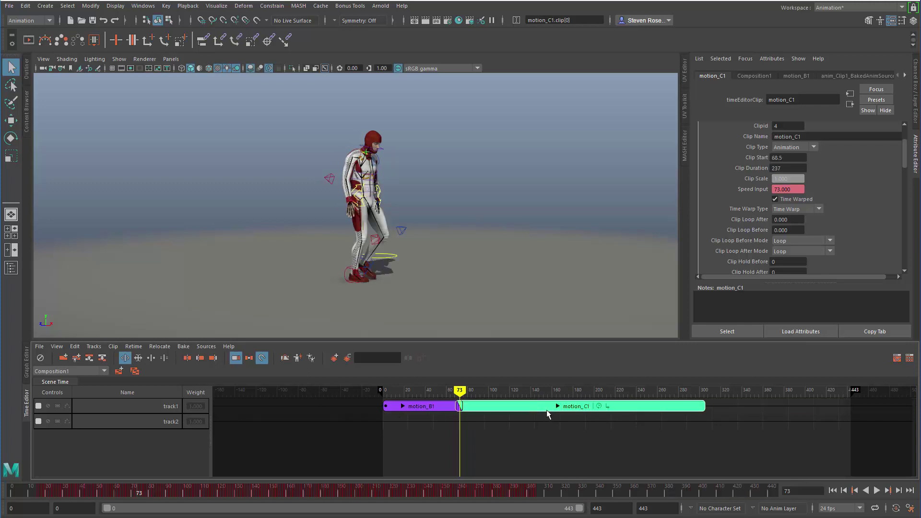
Step: Reselect motion_C1 in the Time Editor and display only its motion_C1_timeWarp curve in the Graph Editor
scroll(411, 406, up, 3)
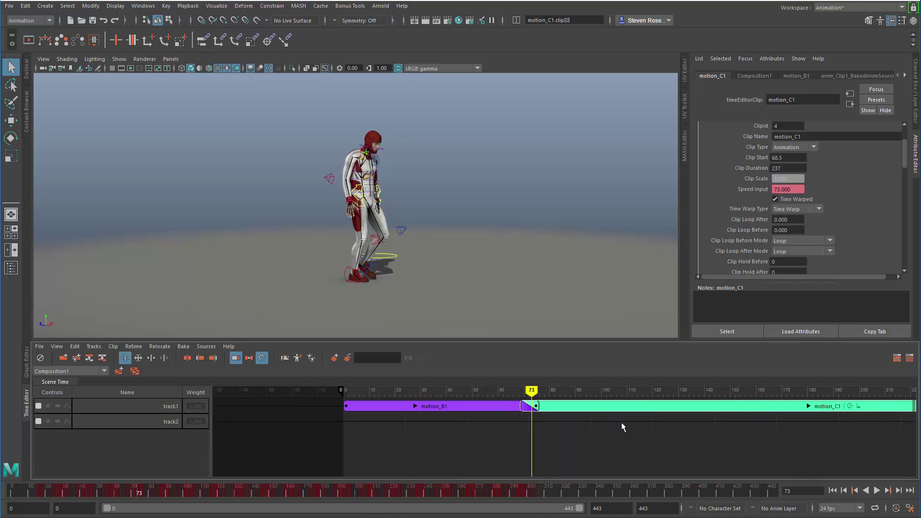
alt+middle_drag(621, 422, 525, 433)
click(518, 434)
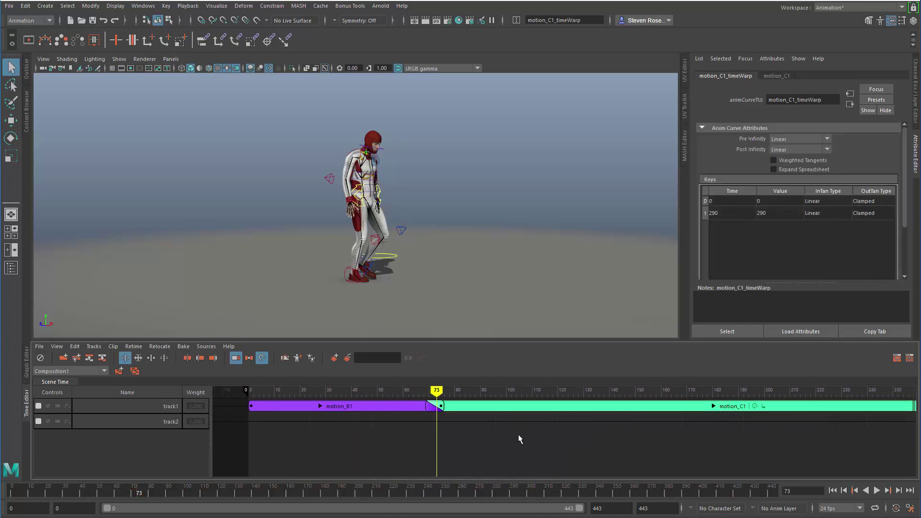
click(526, 406)
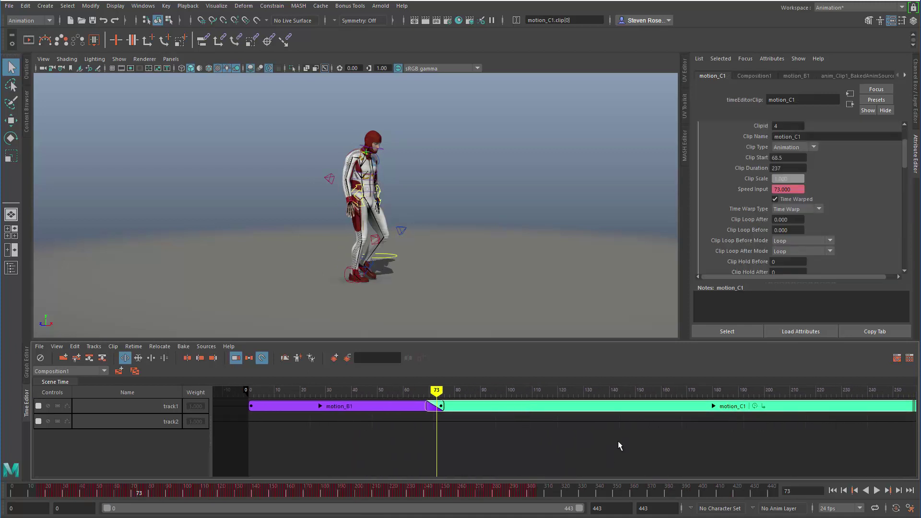
click(26, 368)
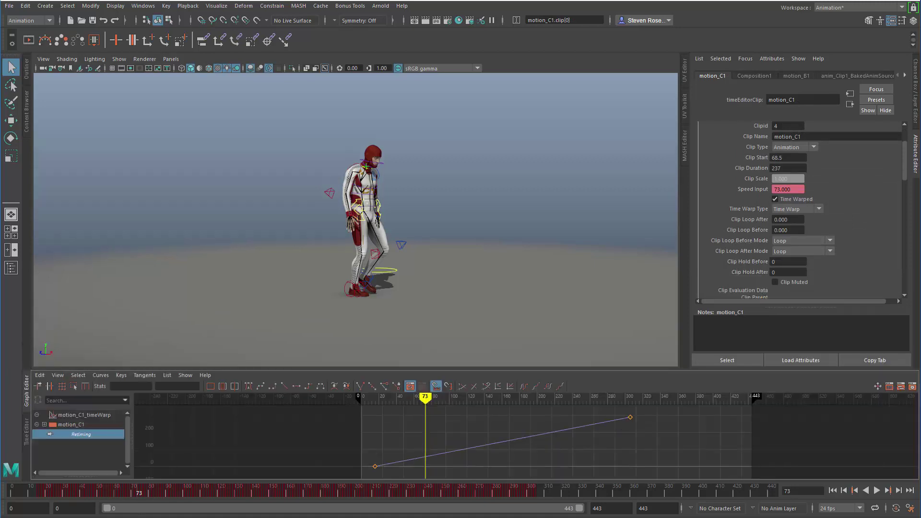
click(83, 417)
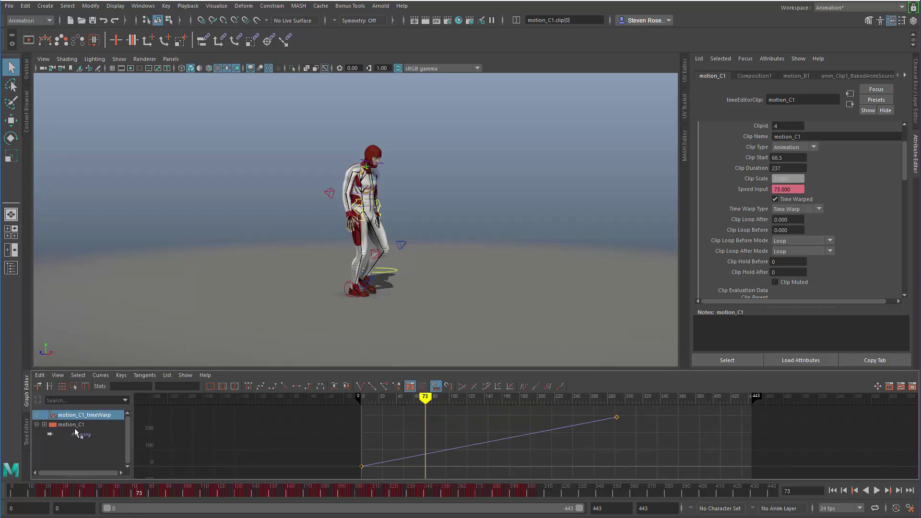
Step: Display motion_C1's Retiming curve in the Graph Editor and scrub to its first key at frame 15
click(81, 435)
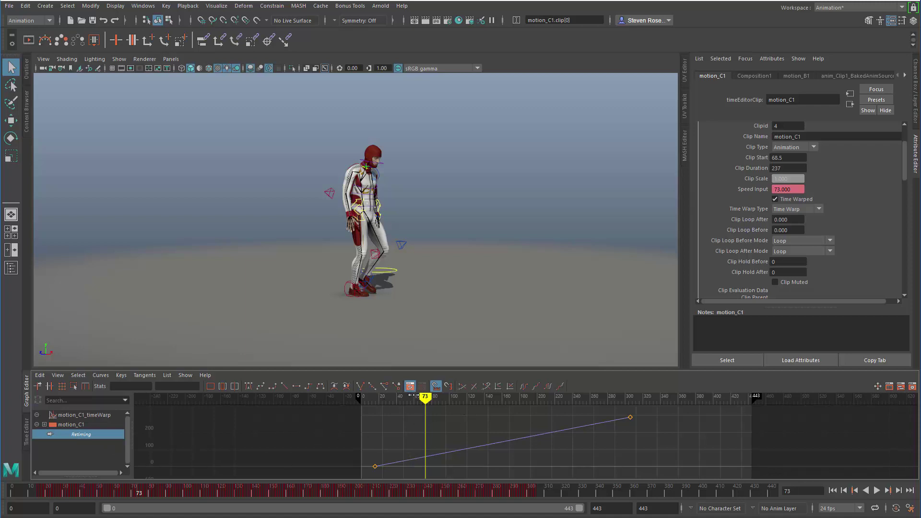
drag(425, 399, 375, 399)
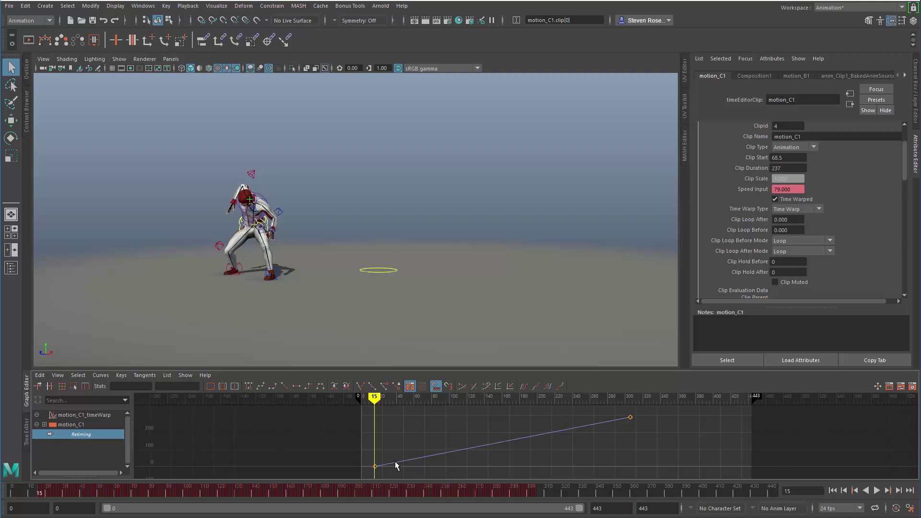
Step: Move motion_C1 in the Time Editor to start at frame 68 and set the current time to frame 68
click(27, 437)
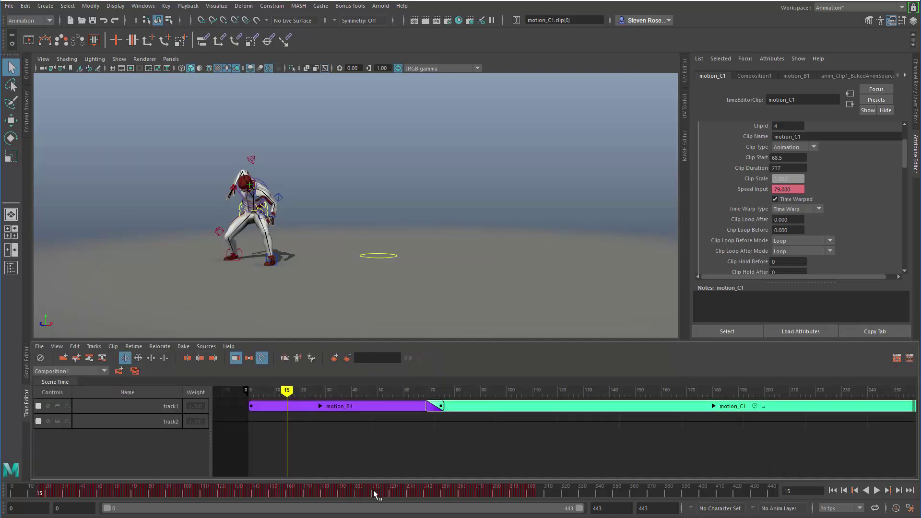
key(f)
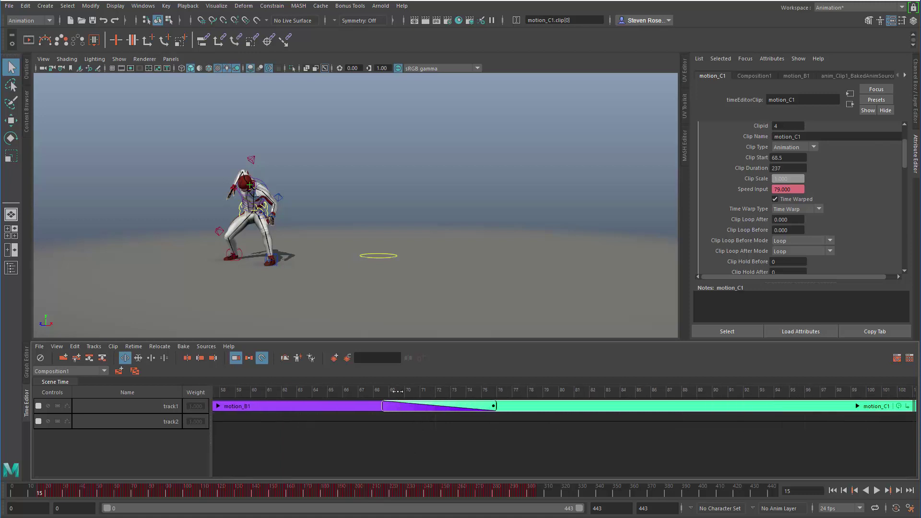
drag(386, 391, 382, 392)
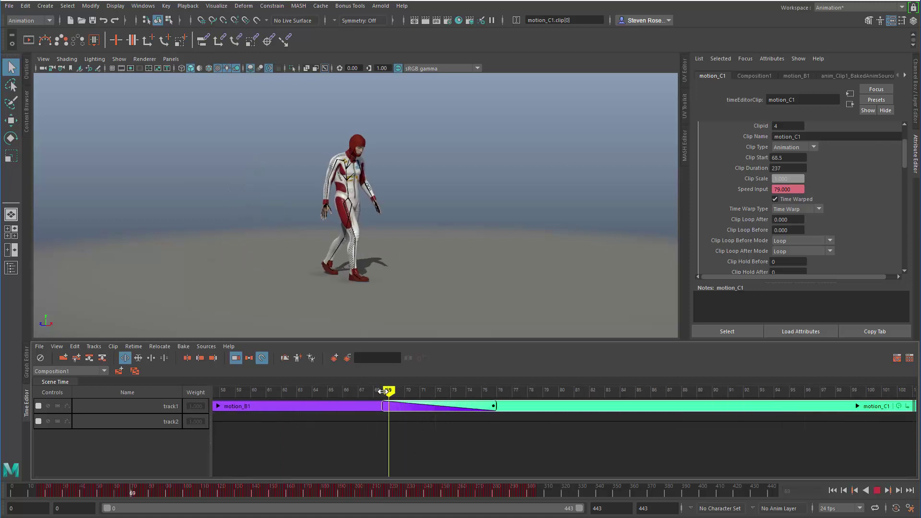
scroll(383, 391, up, 6)
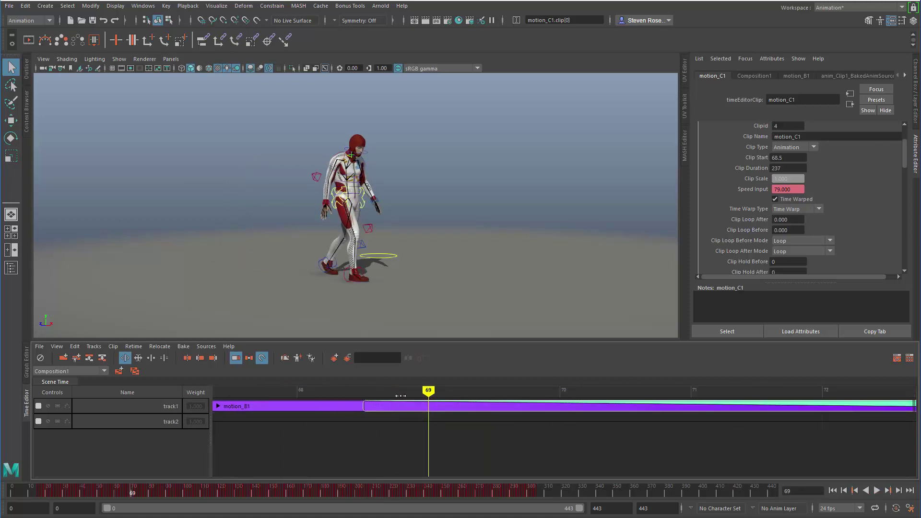
scroll(737, 427, down, 3)
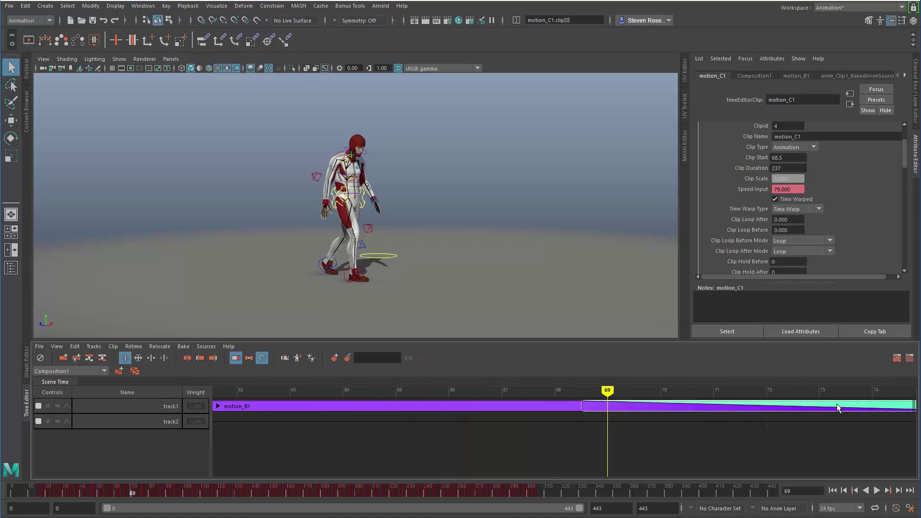
scroll(837, 408, down, 3)
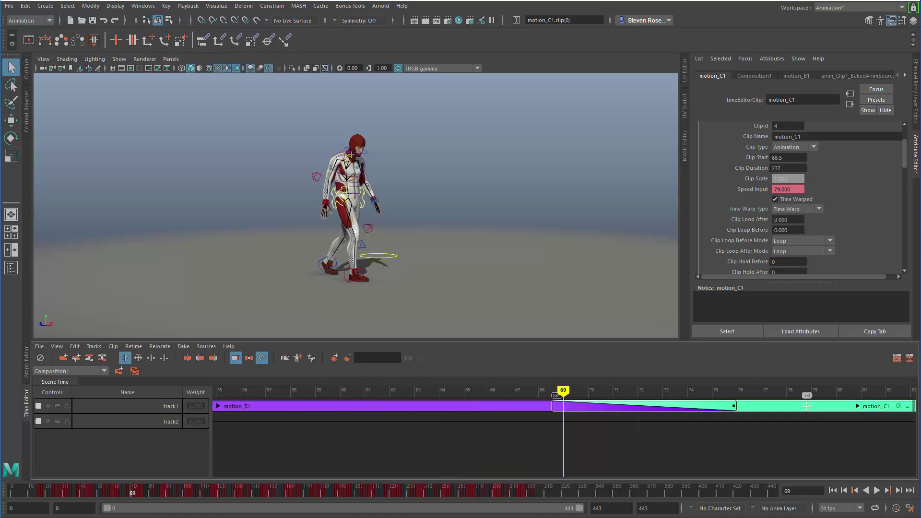
drag(807, 407, 794, 407)
scroll(540, 391, up, 3)
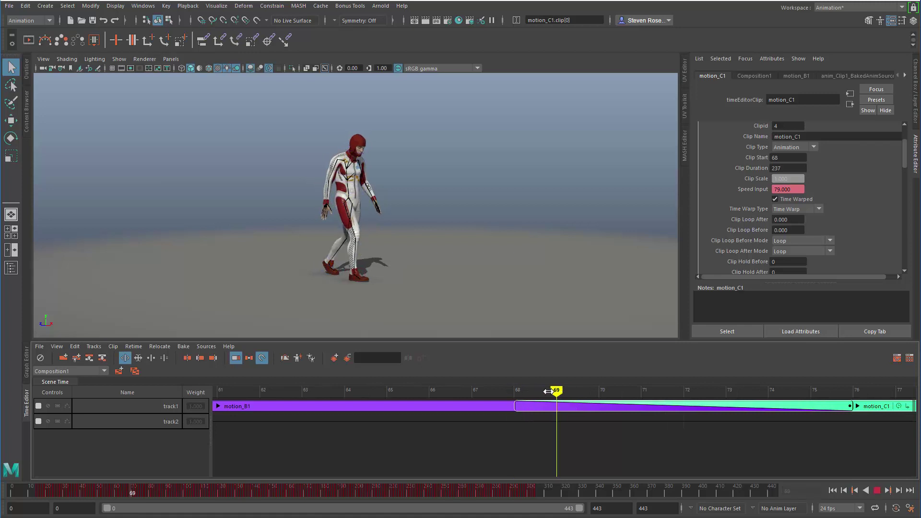
drag(548, 391, 515, 393)
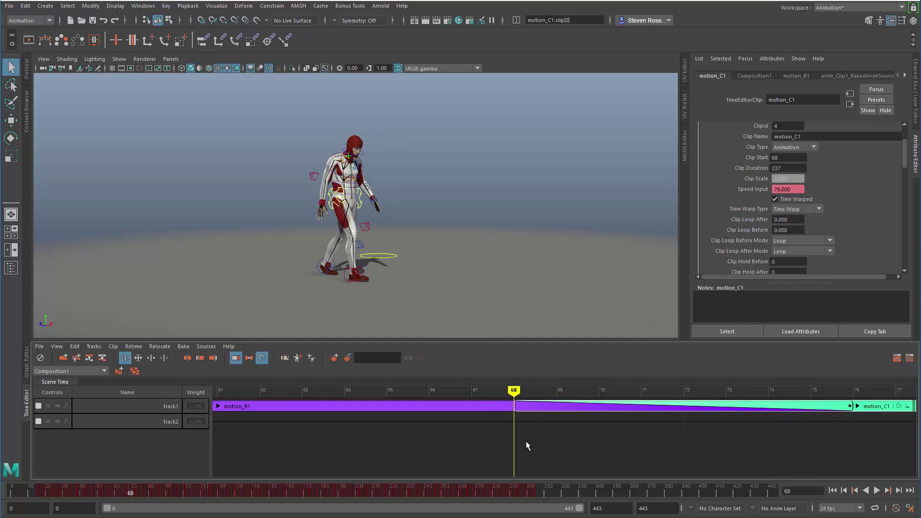
scroll(524, 446, down, 5)
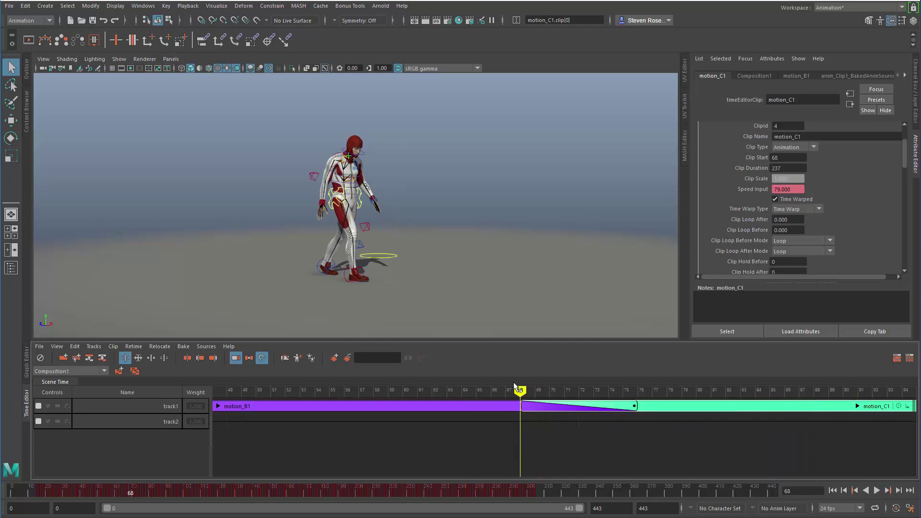
scroll(652, 442, down, 3)
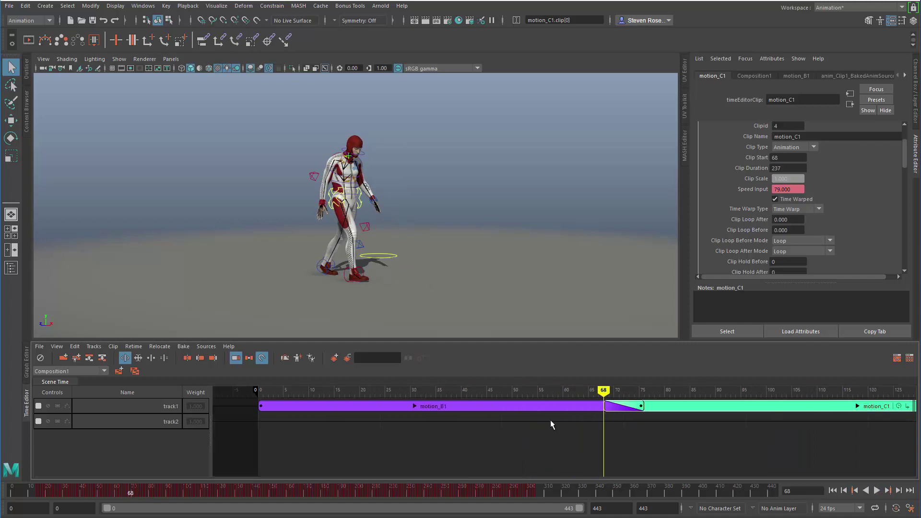
Step: Insert a key on motion_C1's Retiming curve at frame 68 in the Graph Editor
click(27, 364)
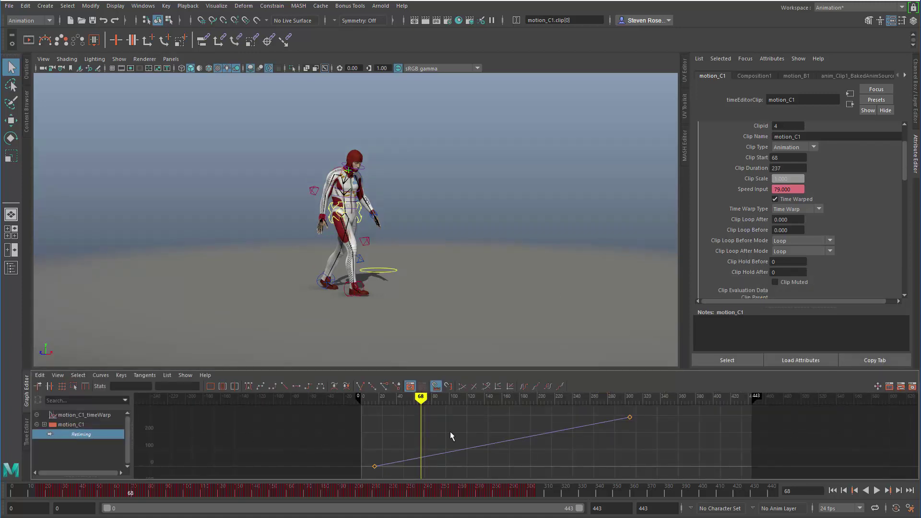
click(437, 455)
right_click(453, 453)
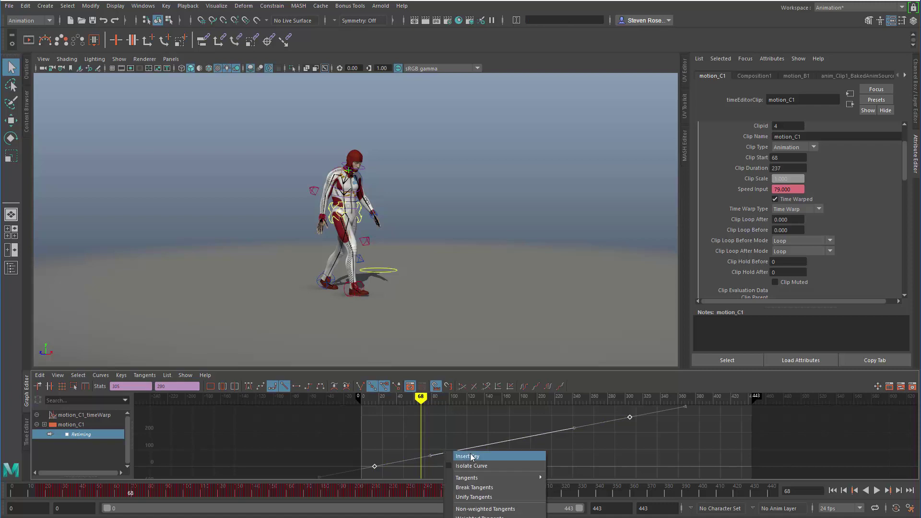
click(471, 456)
scroll(441, 468, down, 3)
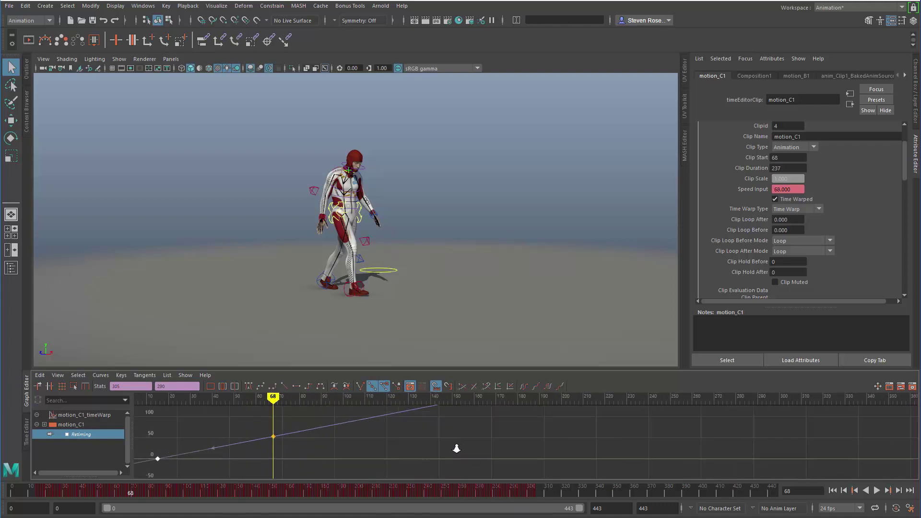
alt+middle_drag(451, 439, 415, 453)
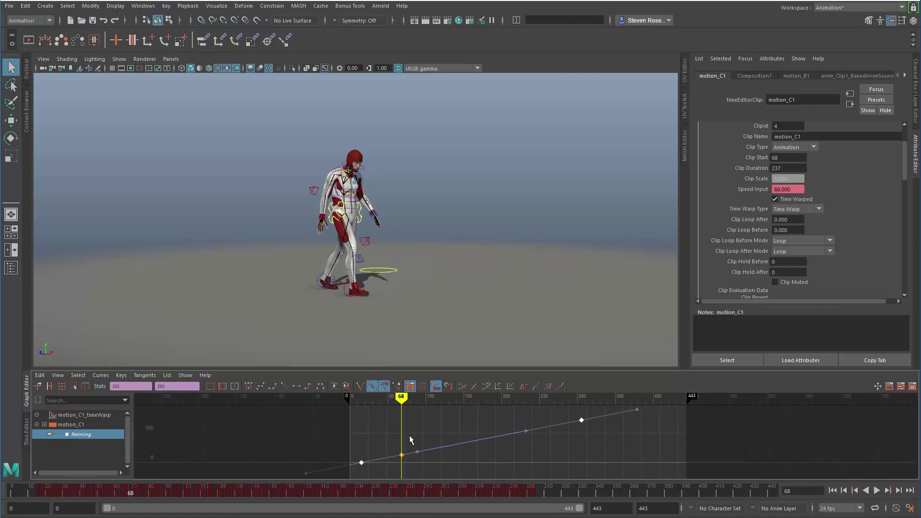
drag(427, 369, 427, 337)
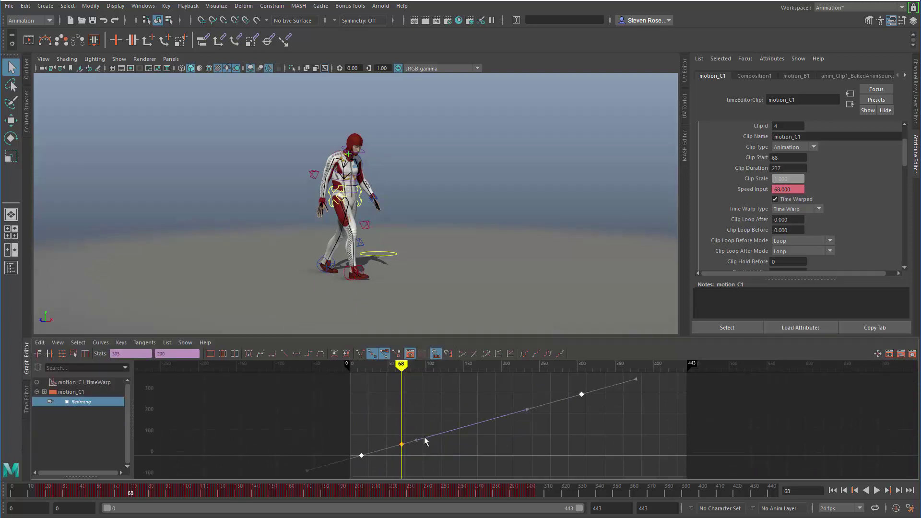
Step: Select the outgoing tangent of the Retiming key at frame 68 and break the key's tangents
click(386, 434)
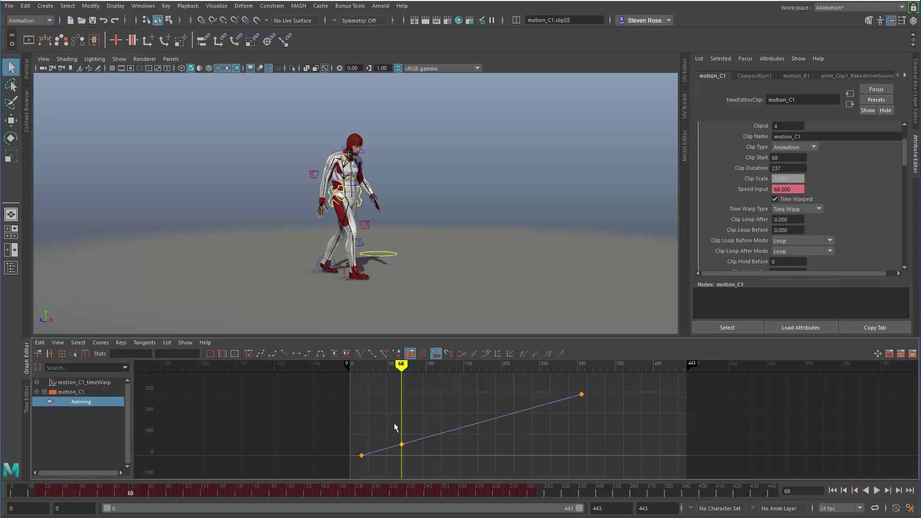
drag(394, 426, 419, 471)
key(a)
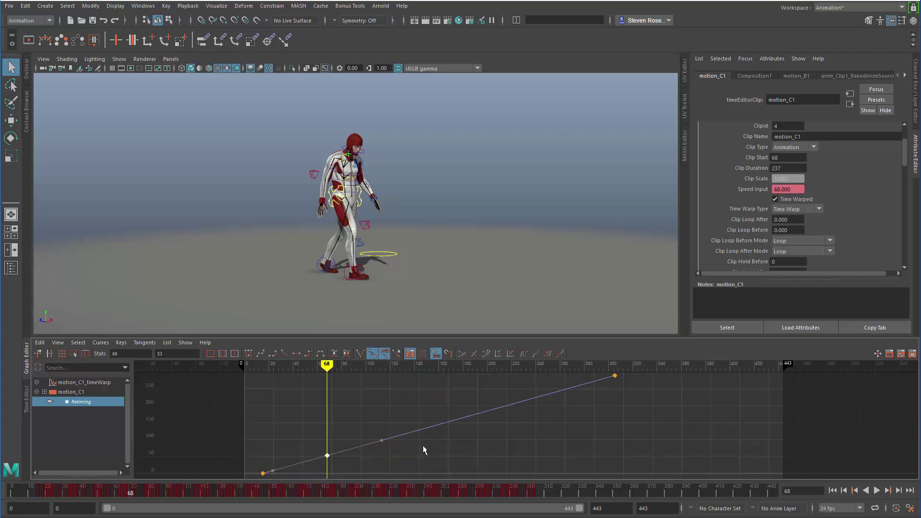
drag(370, 437, 397, 472)
middle_drag(397, 472, 377, 459)
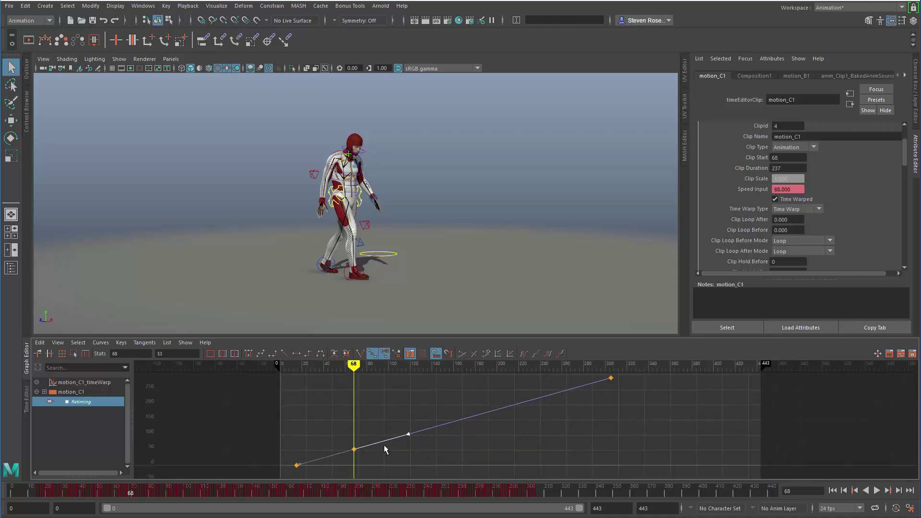
right_click(388, 441)
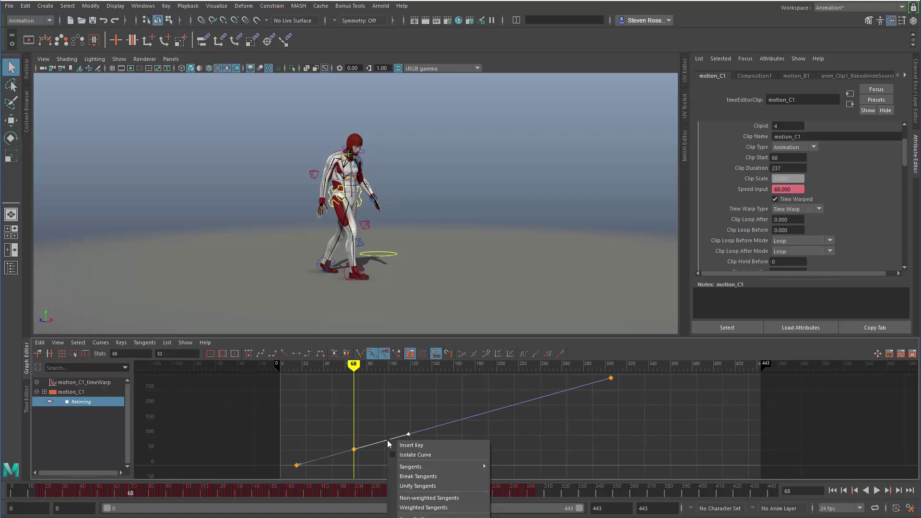
click(419, 477)
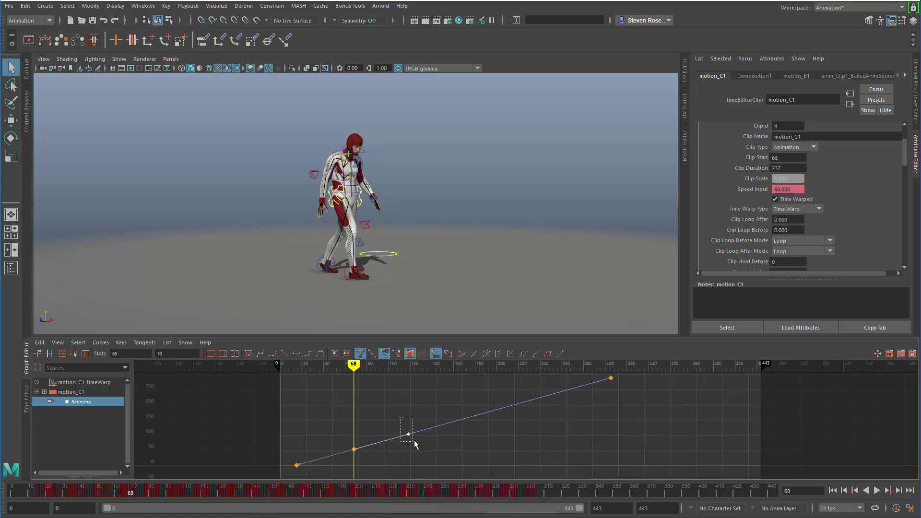
Step: Flatten the outgoing tangent of the frame 68 Retiming key and steepen the incoming tangent of the last key
drag(413, 440, 417, 456)
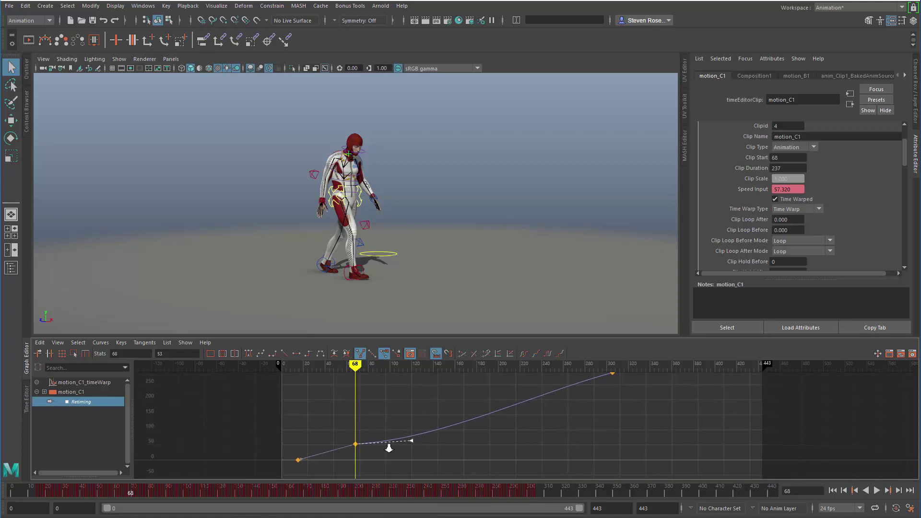
alt+middle_drag(387, 460, 379, 449)
scroll(379, 448, down, 2)
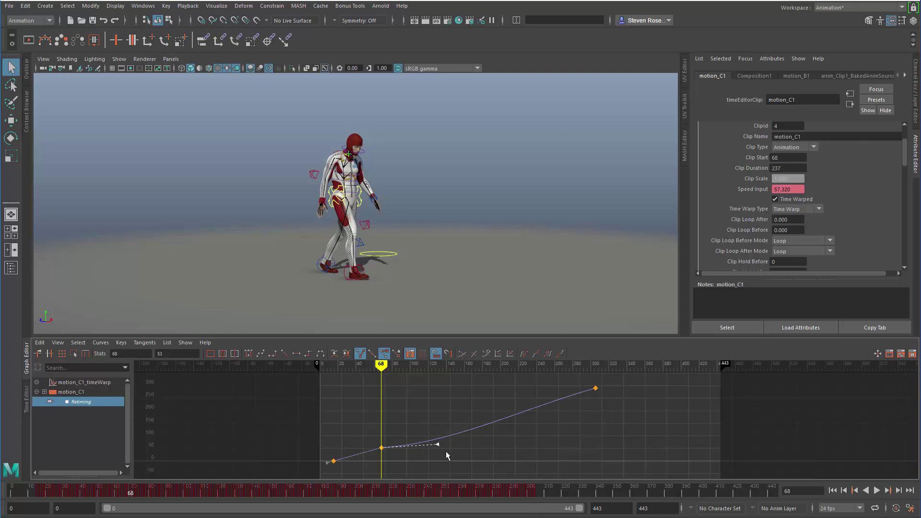
middle_drag(463, 450, 463, 455)
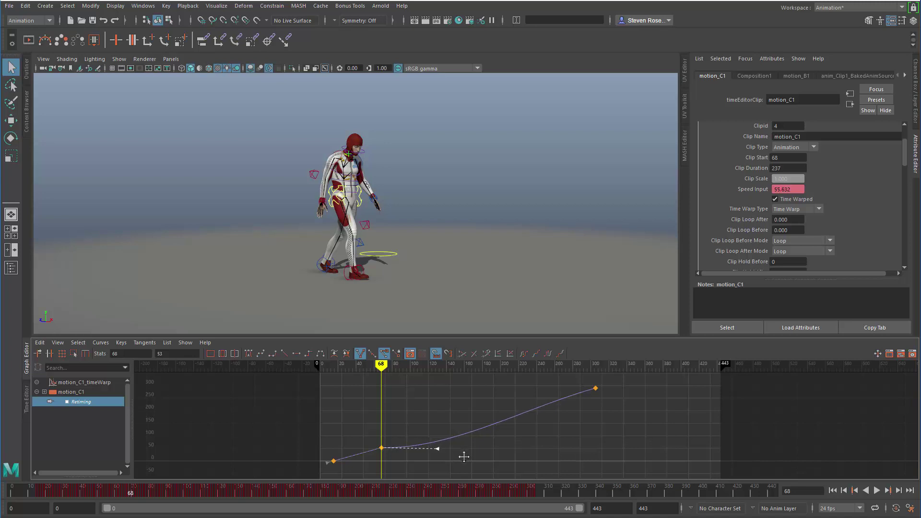
click(596, 388)
middle_drag(589, 424, 591, 424)
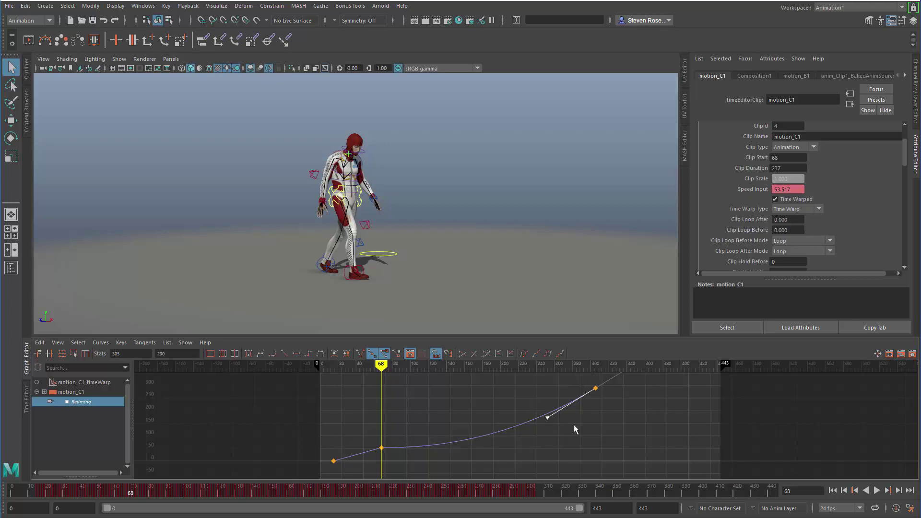
Step: Play the animation from frame 0 with the Time Editor open to check the retimed walk, stopping near the end of motion_C1
click(26, 407)
scroll(518, 455, down, 6)
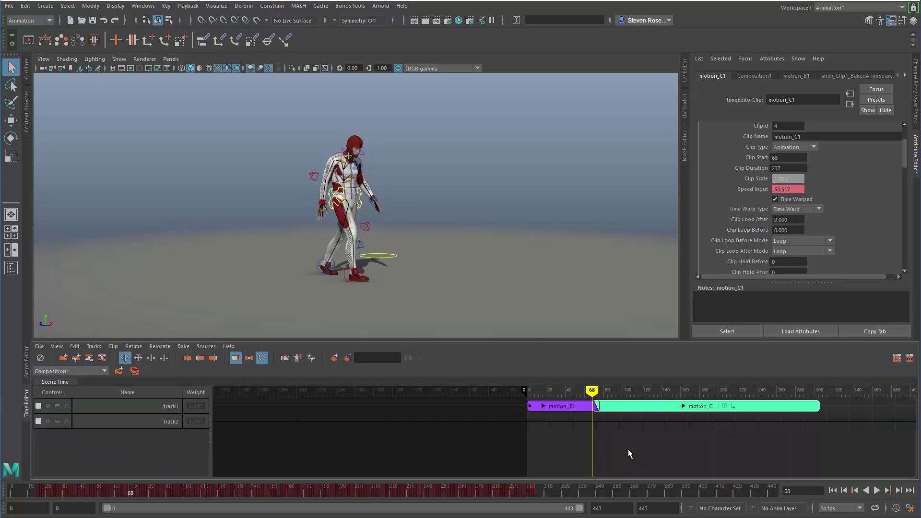
click(832, 490)
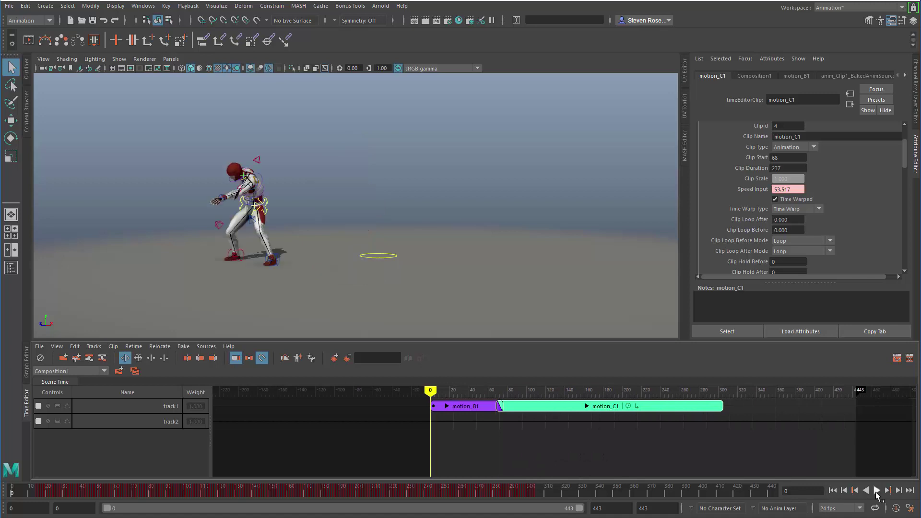
click(877, 491)
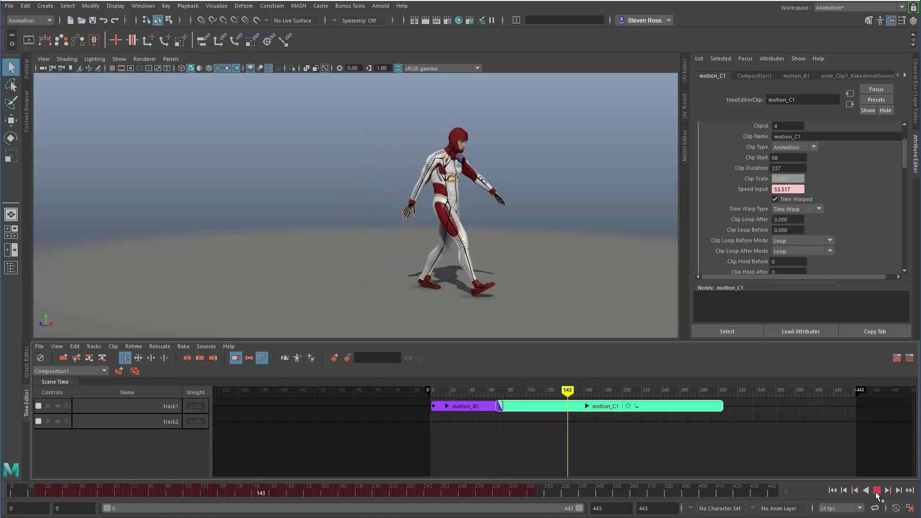
scroll(543, 253, down, 8)
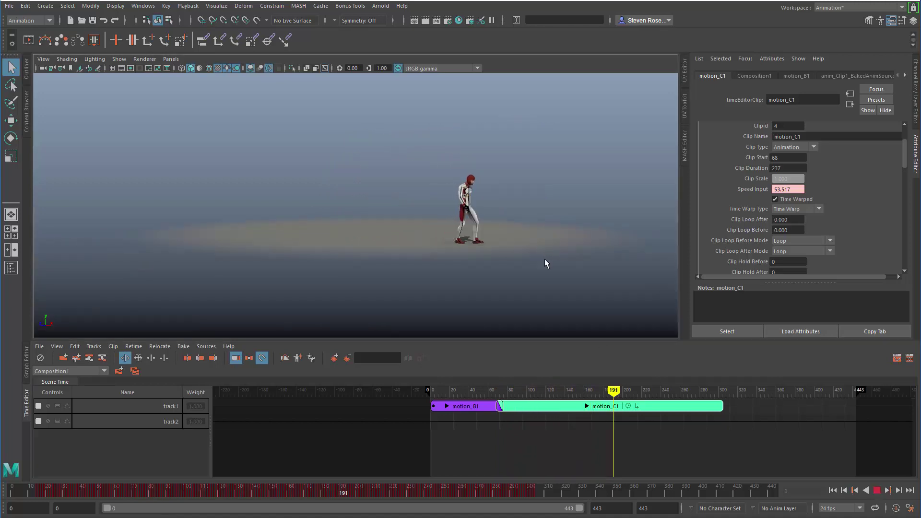
alt+middle_drag(545, 263, 477, 257)
scroll(478, 259, up, 2)
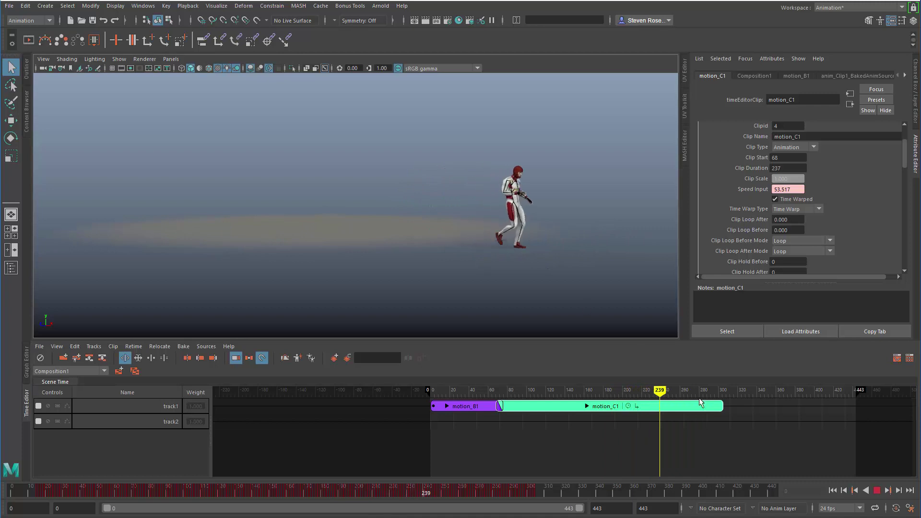
click(877, 491)
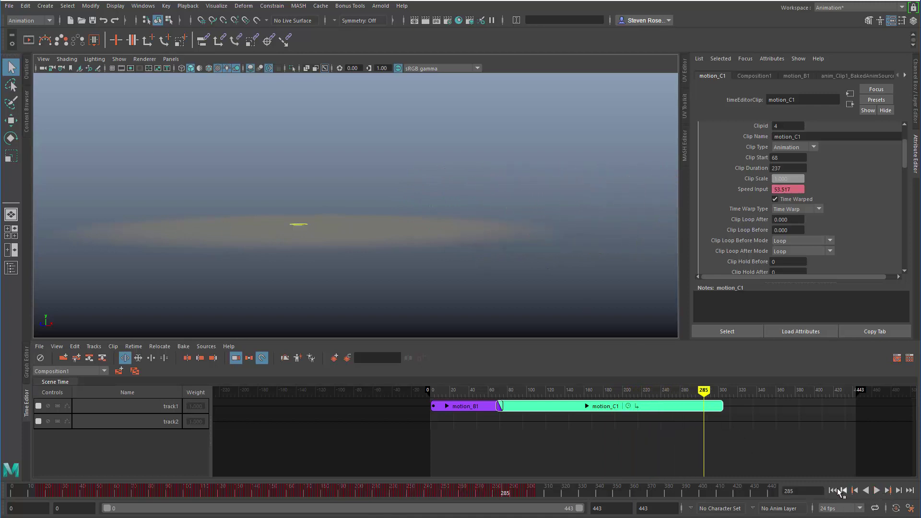
Step: Return to frame 0 with the character in view and bring up motion_C1's Retiming curve in the Graph Editor
click(838, 491)
alt+right_drag(281, 227, 414, 260)
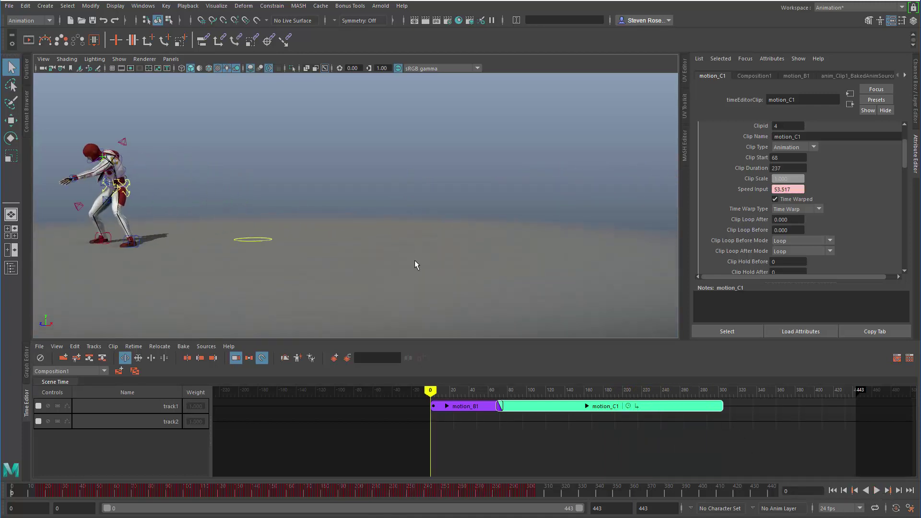
alt+middle_drag(396, 258, 442, 264)
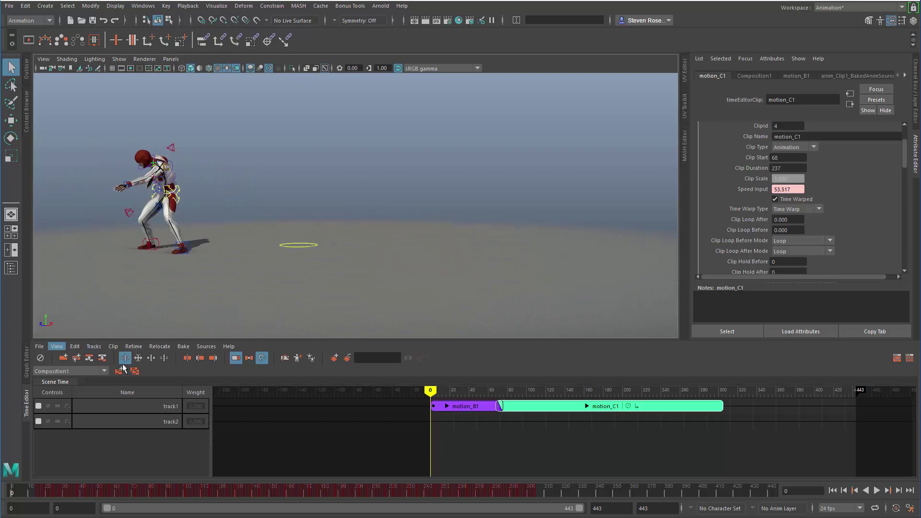
click(27, 369)
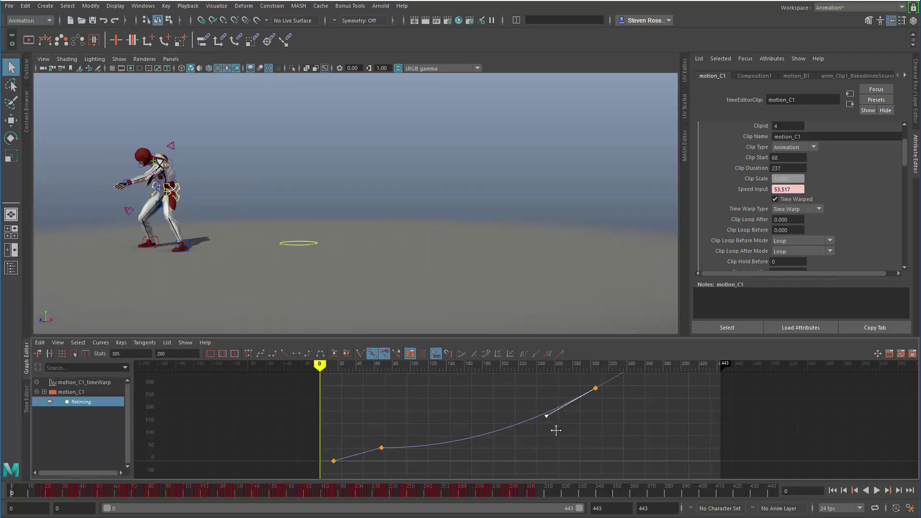
Step: Make the last Retiming key's tangent linear and raise the frame 68 key's outgoing tangent to a gentle upward slope
click(285, 354)
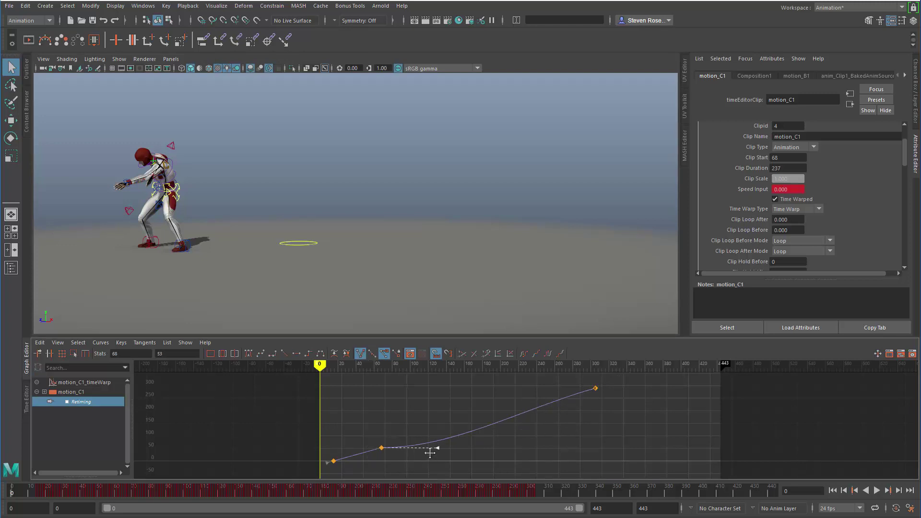
middle_drag(432, 450, 432, 448)
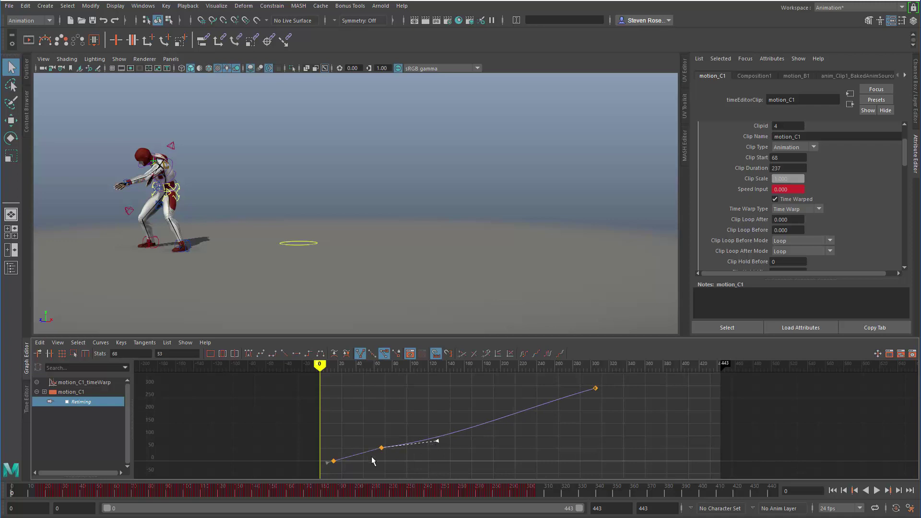
scroll(372, 459, up, 3)
alt+middle_drag(372, 458, 330, 466)
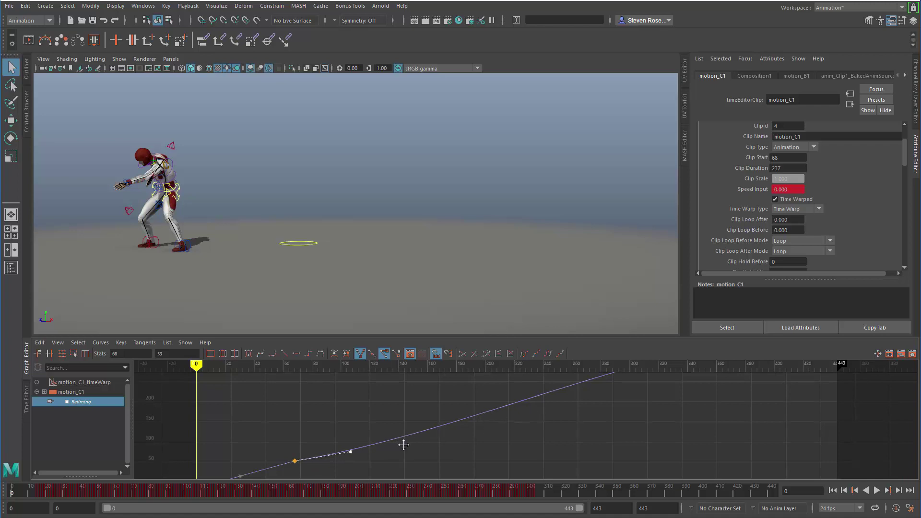
middle_drag(404, 445, 405, 447)
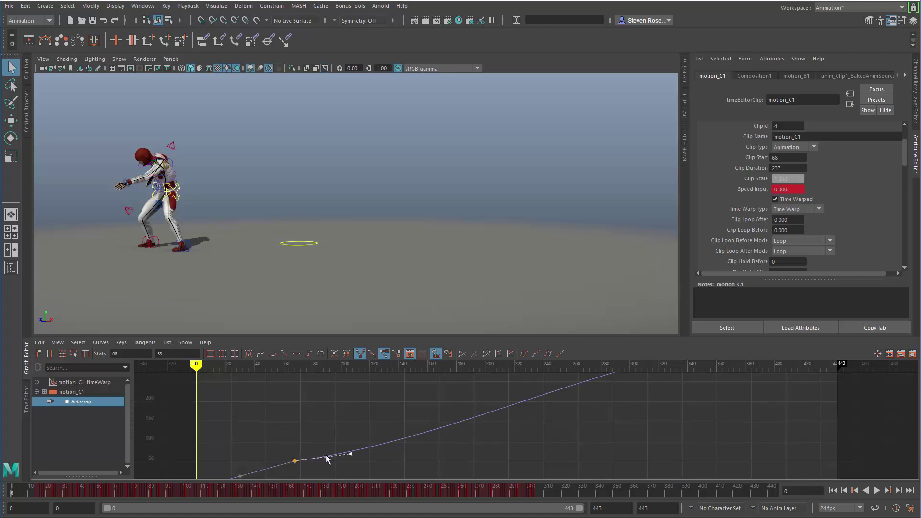
Step: Play the animation from frame 0 with the Time Editor open to check the transition into motion_C1, stopping partway through the clip
click(27, 406)
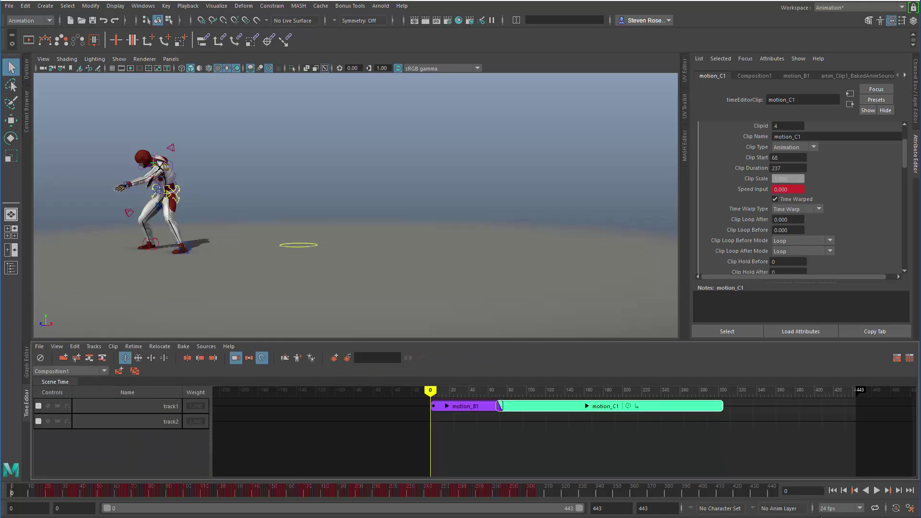
click(878, 491)
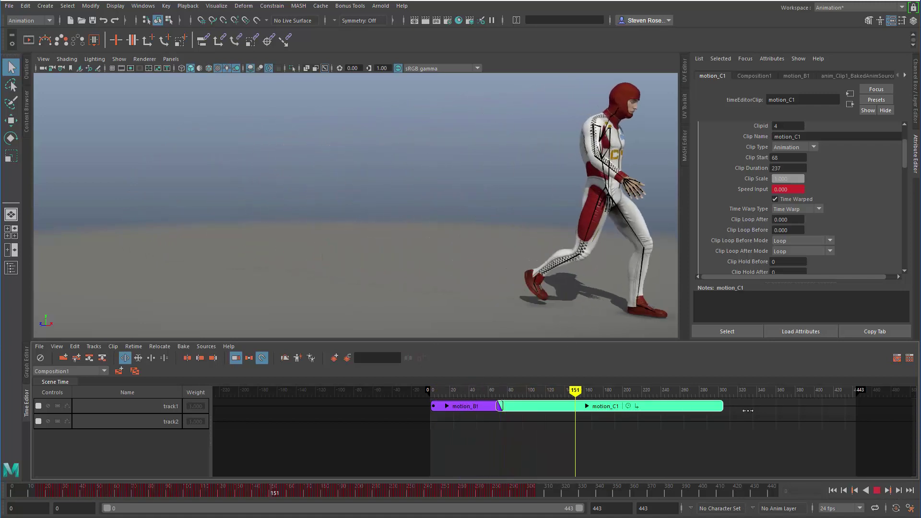
key(Escape)
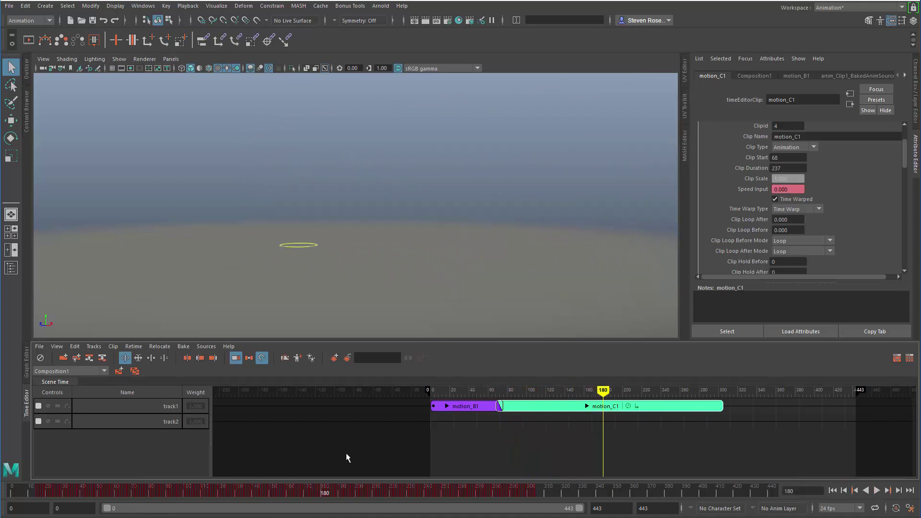
Step: Move to frame 74 and slightly steepen the outgoing tangent of the frame 68 Retiming key in the Graph Editor
drag(515, 391, 502, 390)
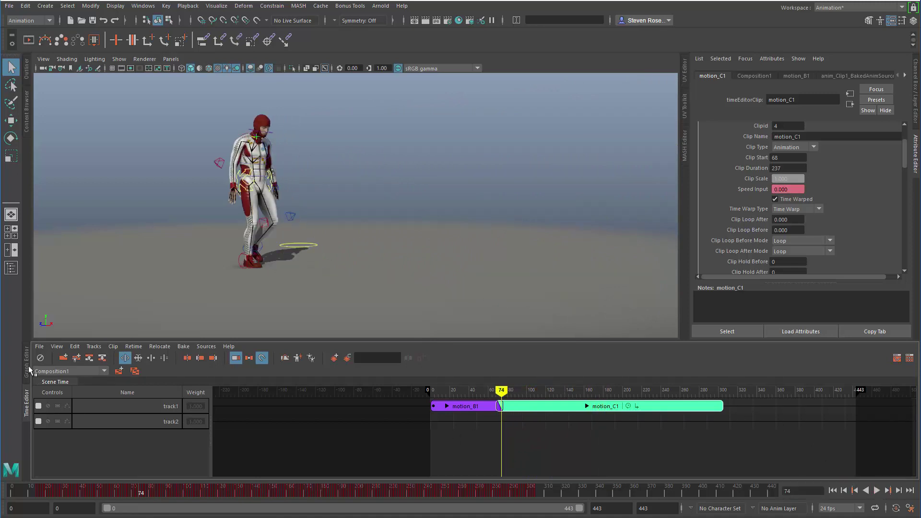
click(27, 367)
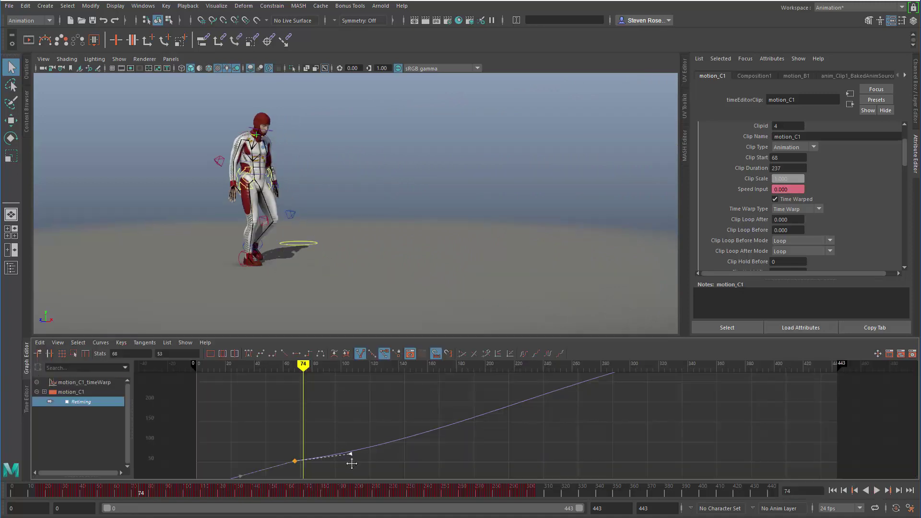
middle_drag(351, 464, 352, 462)
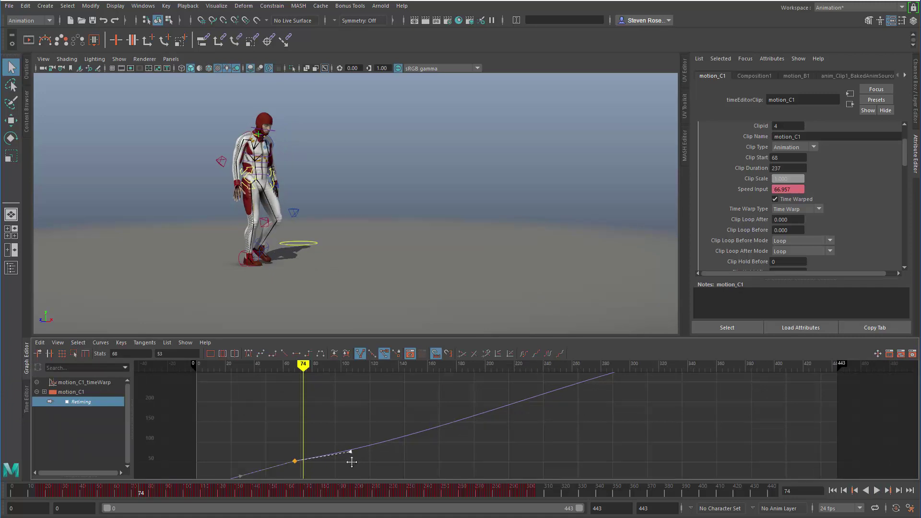
Step: Replay the animation several times from frame 0 with the Time Editor open to review the retimed transition, finishing back at frame 0
click(25, 397)
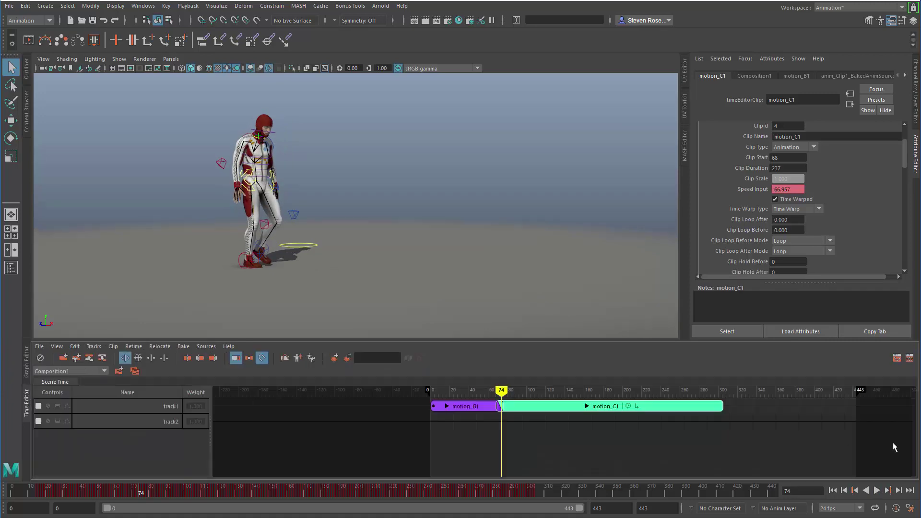
click(833, 492)
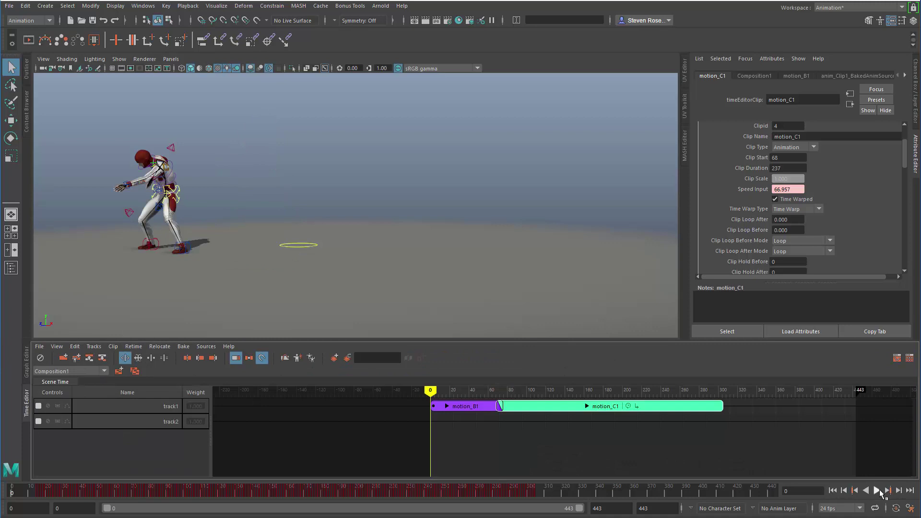
click(878, 491)
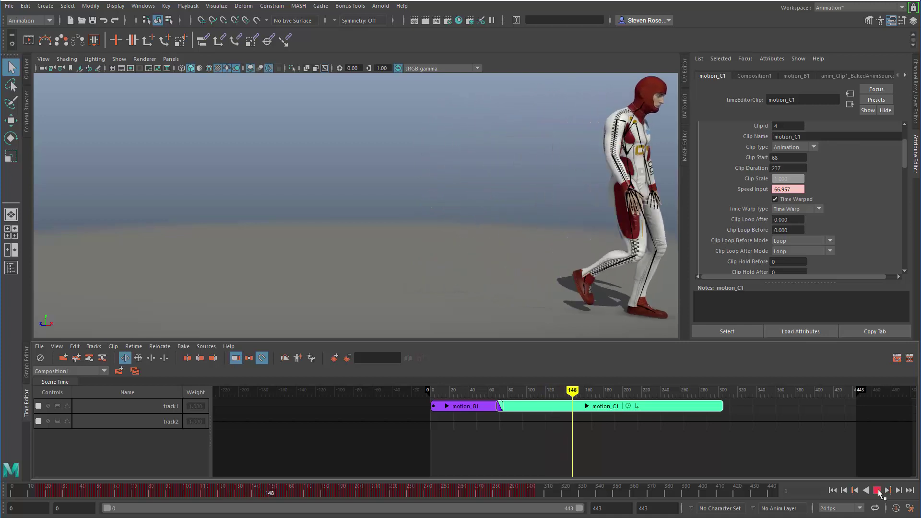
click(878, 491)
click(834, 491)
click(878, 491)
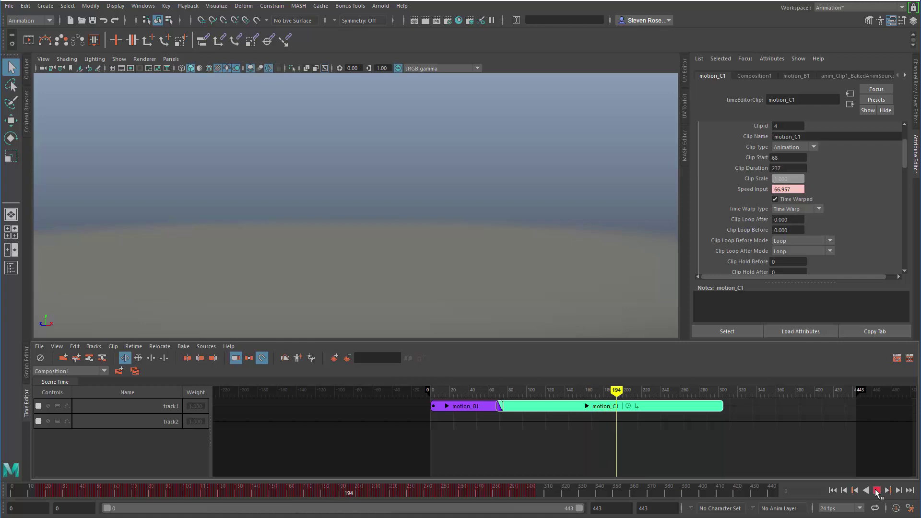
click(833, 491)
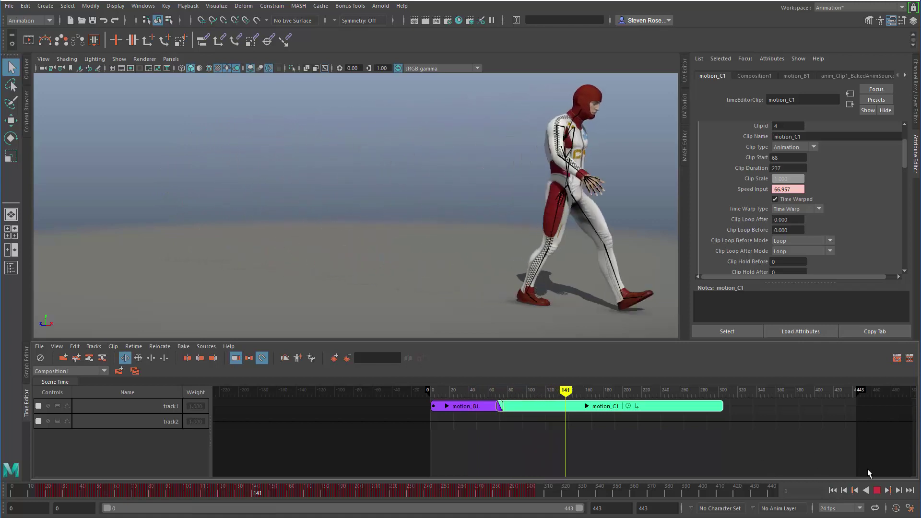
click(878, 490)
click(833, 491)
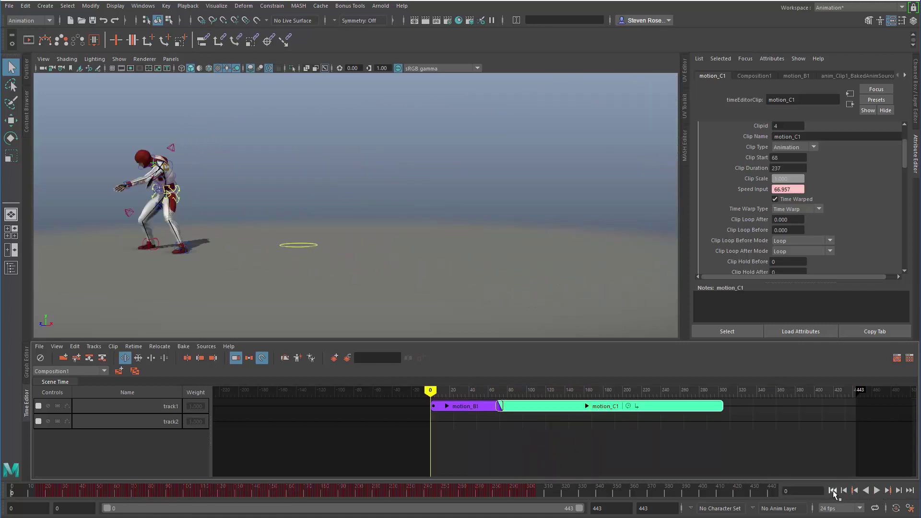
click(878, 491)
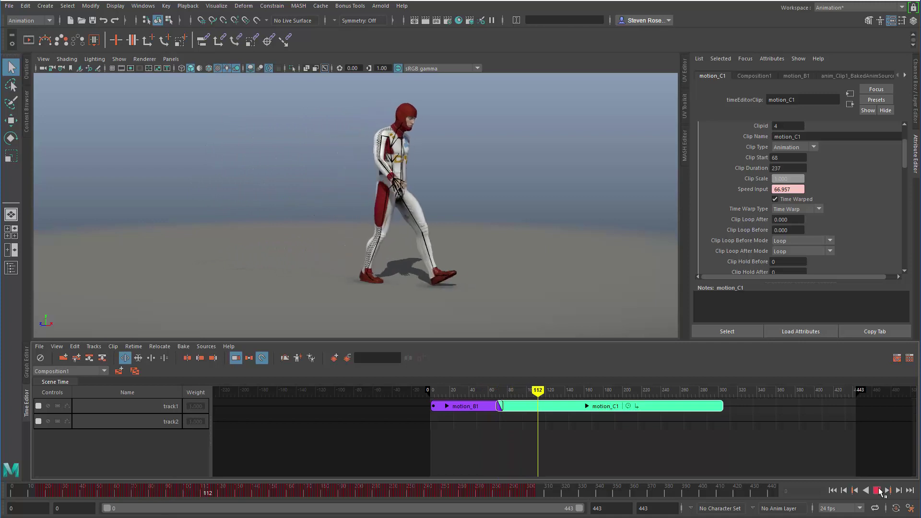
click(879, 491)
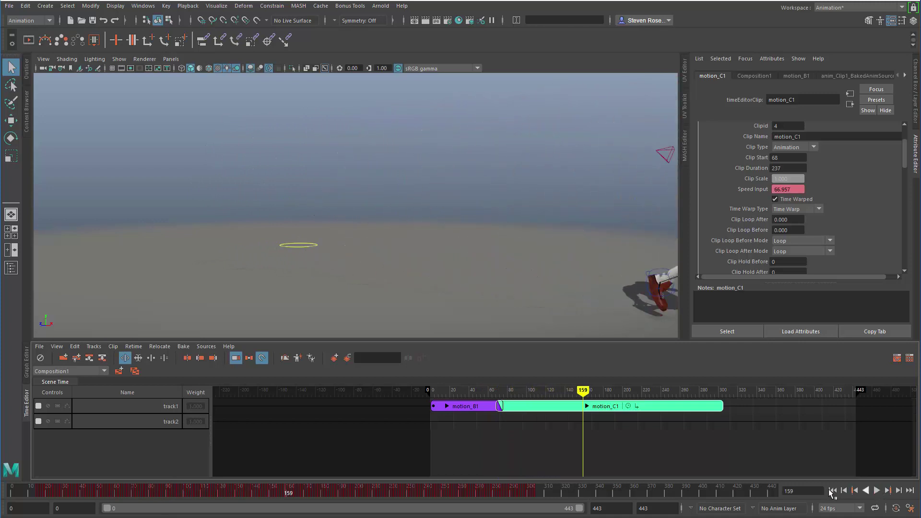
click(833, 491)
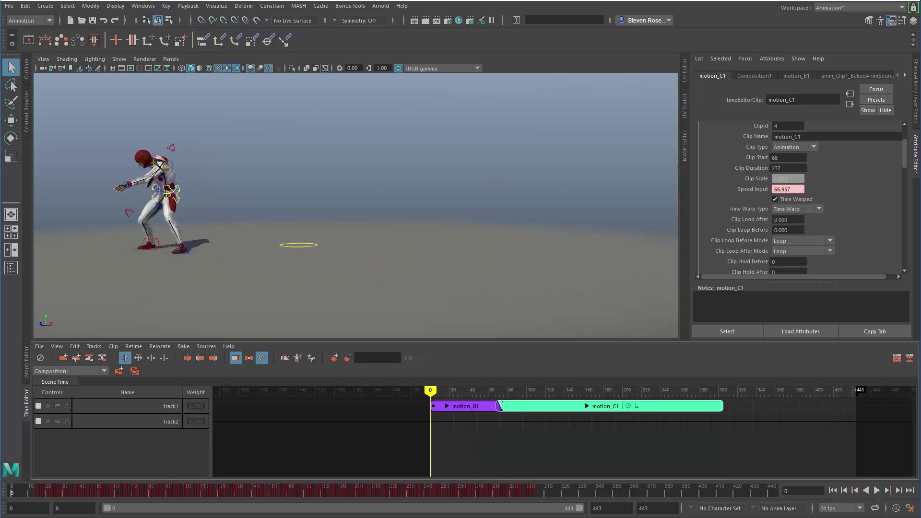